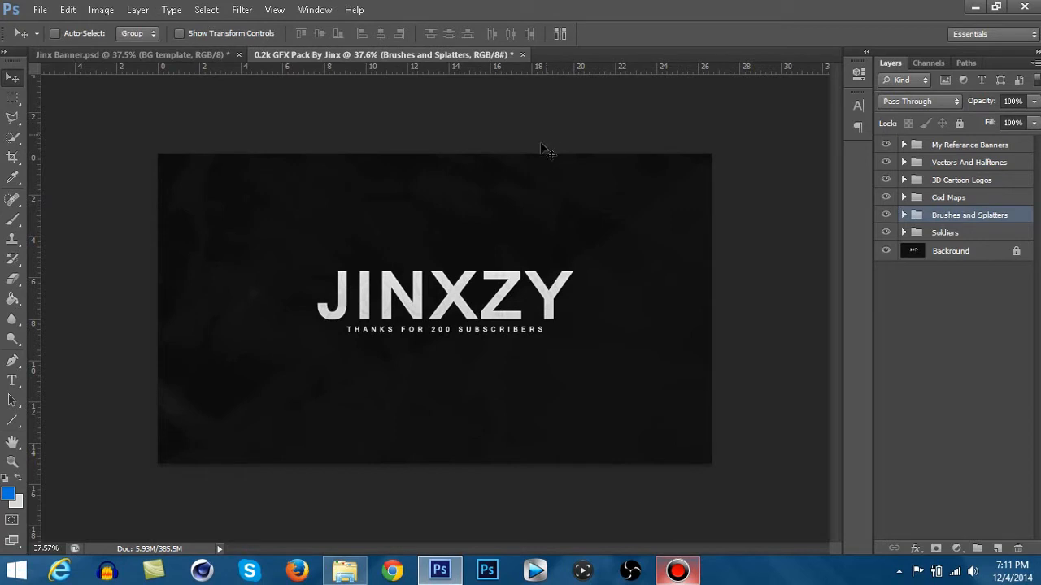
pyautogui.click(12, 98)
pyautogui.moveTo(139, 129); pyautogui.dragTo(906, 541)
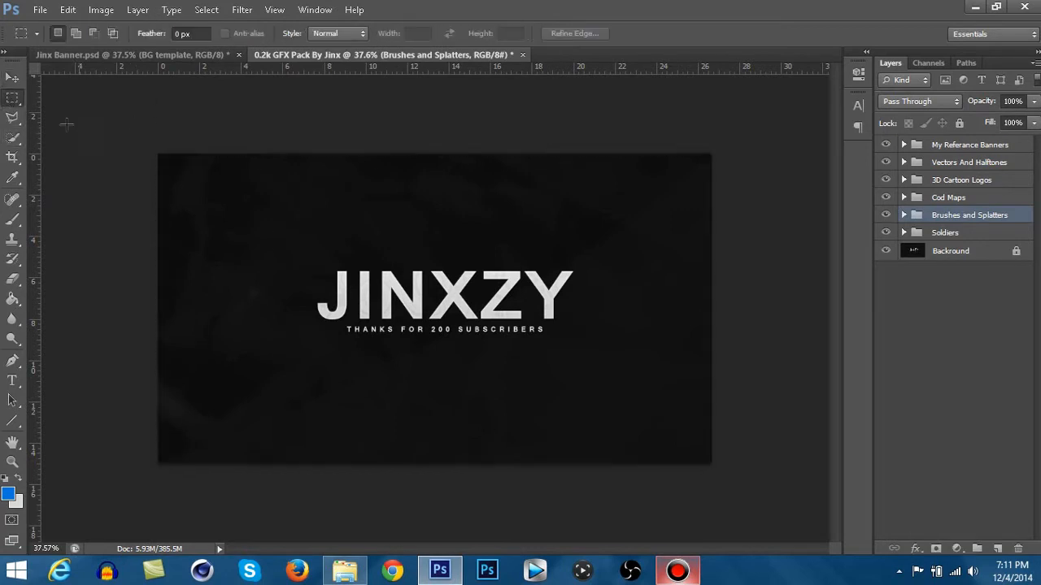
pyautogui.hotkey('ctrl', 'd')
pyautogui.press('v')
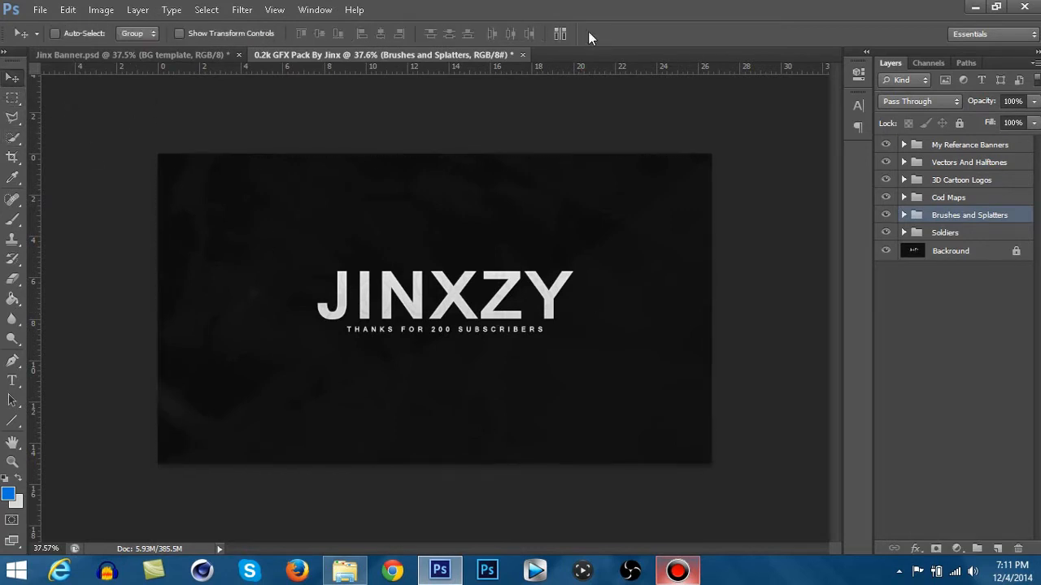
# - Look through the GFX pack's Soldiers and Brushes and Splatters groups, previewing individual splatter layers
pyautogui.click(196, 58)
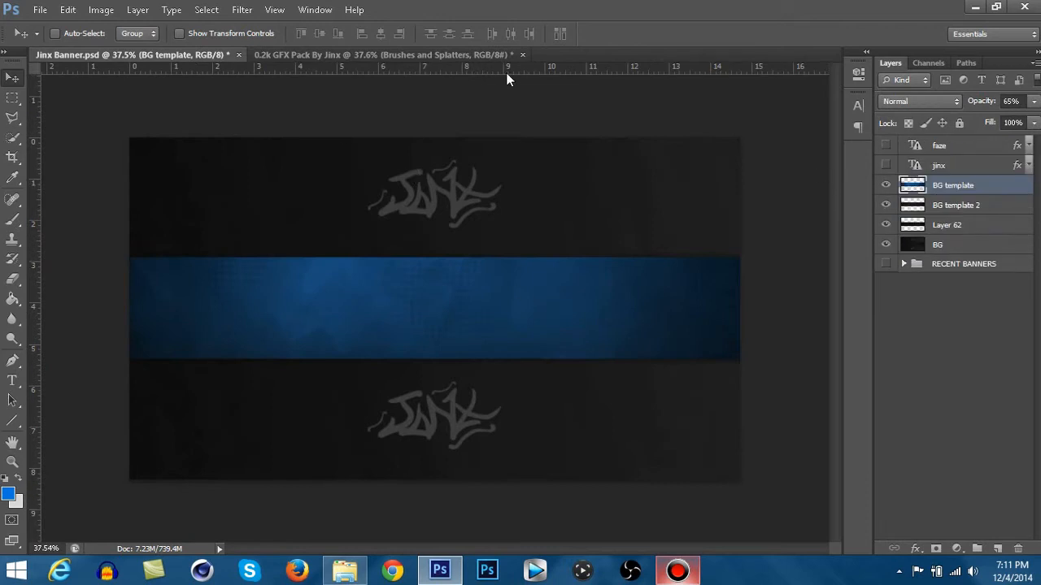
pyautogui.click(419, 54)
pyautogui.click(904, 232)
pyautogui.click(903, 233)
pyautogui.click(903, 216)
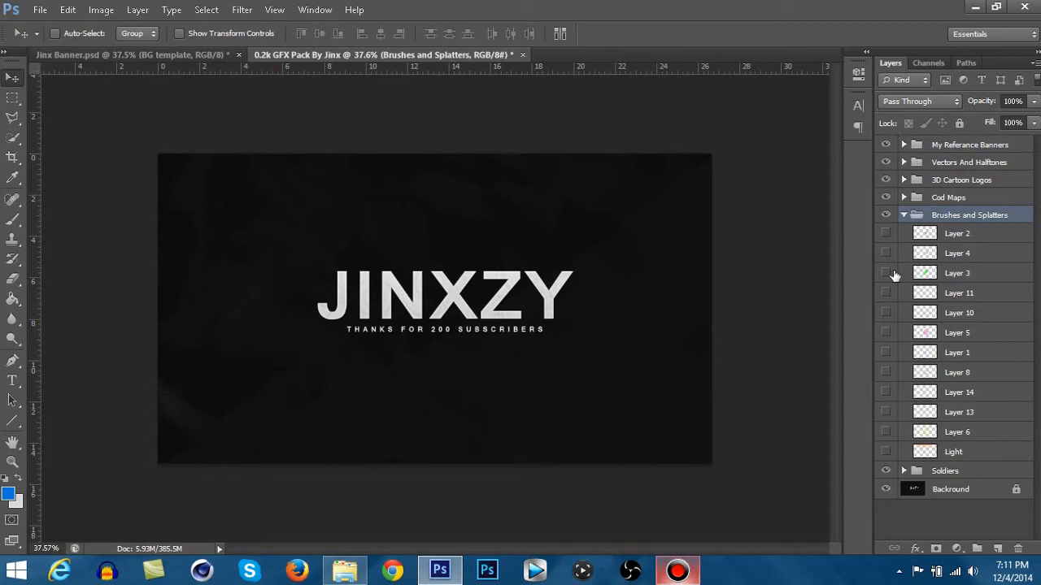
pyautogui.click(885, 234)
pyautogui.click(886, 253)
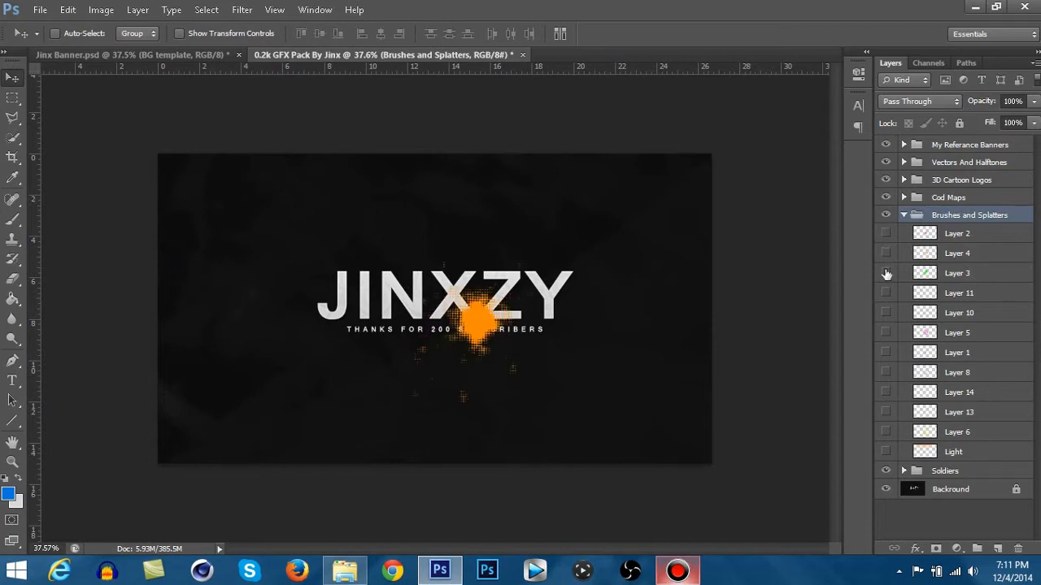
pyautogui.click(885, 253)
# - Preview the Map layer in the Cod Maps group, hide it again and collapse the group
pyautogui.click(903, 216)
pyautogui.click(904, 197)
pyautogui.click(885, 216)
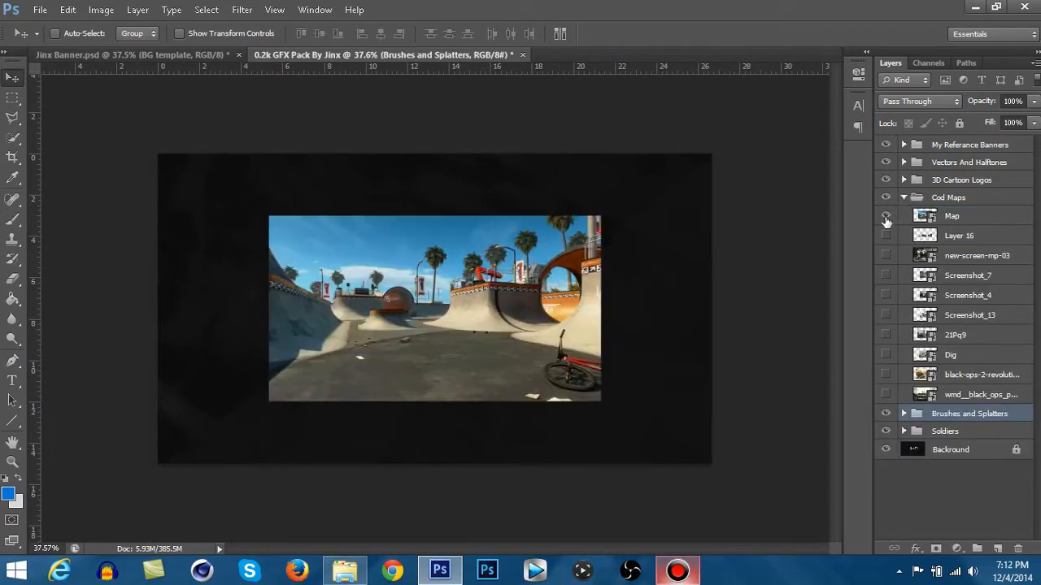
pyautogui.click(885, 215)
pyautogui.click(903, 197)
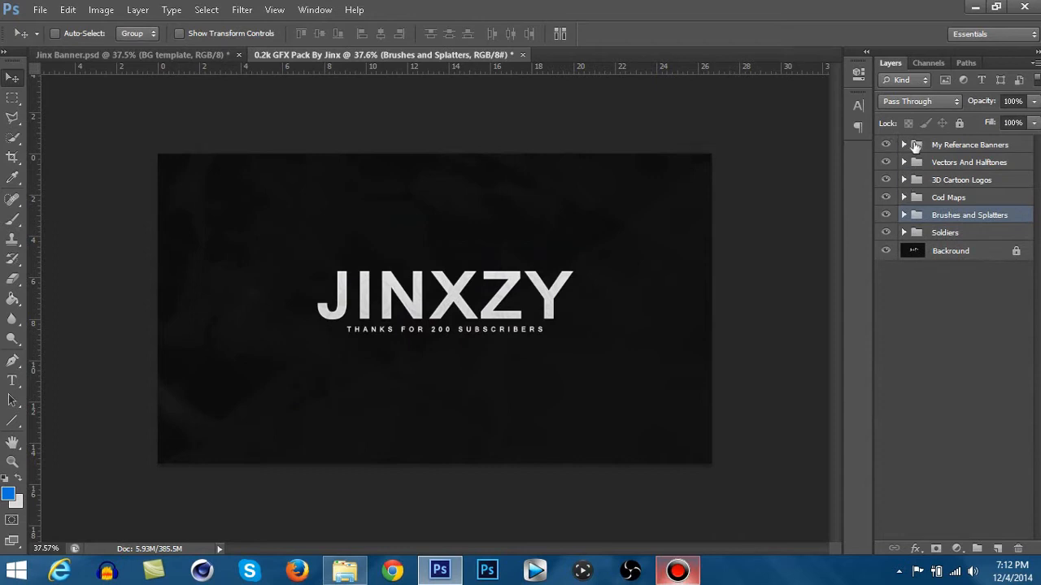
# - Select the My Referance Banners group in the GFX pack and return to the Jinx Banner document
pyautogui.click(932, 147)
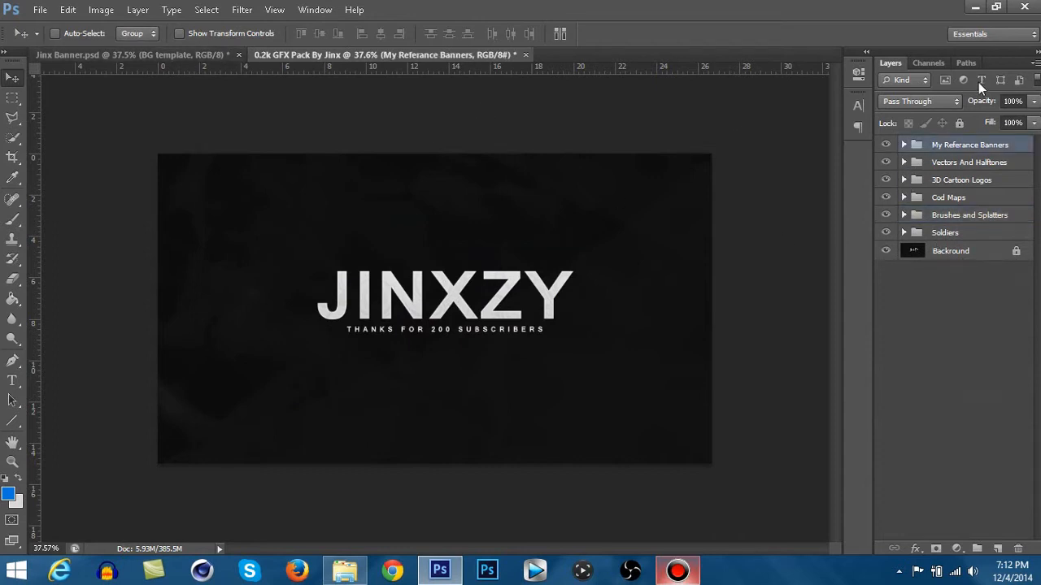
pyautogui.click(947, 233)
pyautogui.click(958, 149)
pyautogui.click(177, 57)
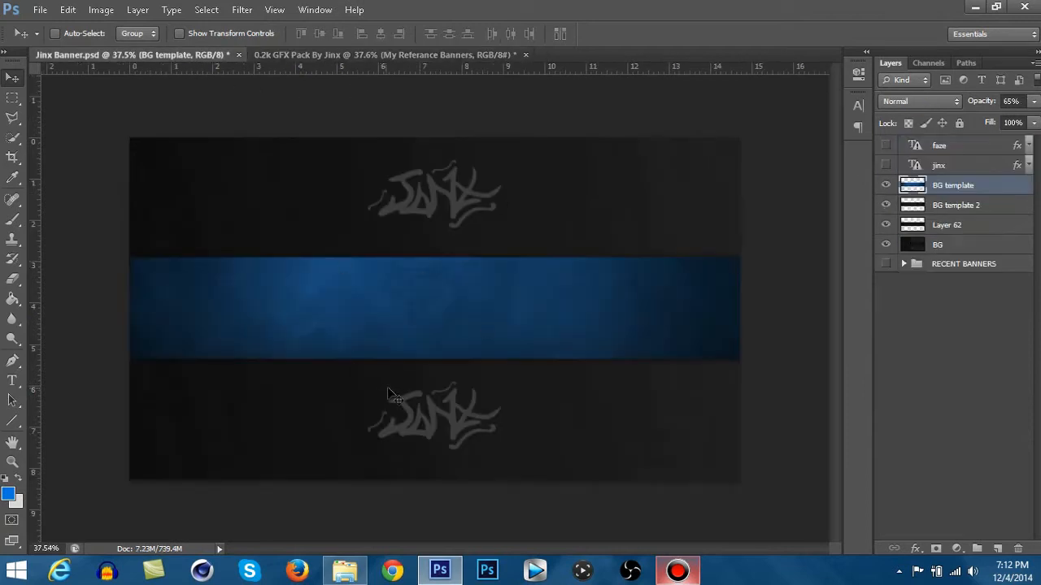
# - Swap the foreground and background colours and start a text layer in the blue band with Planet Kosmos at 24 pt
pyautogui.click(12, 381)
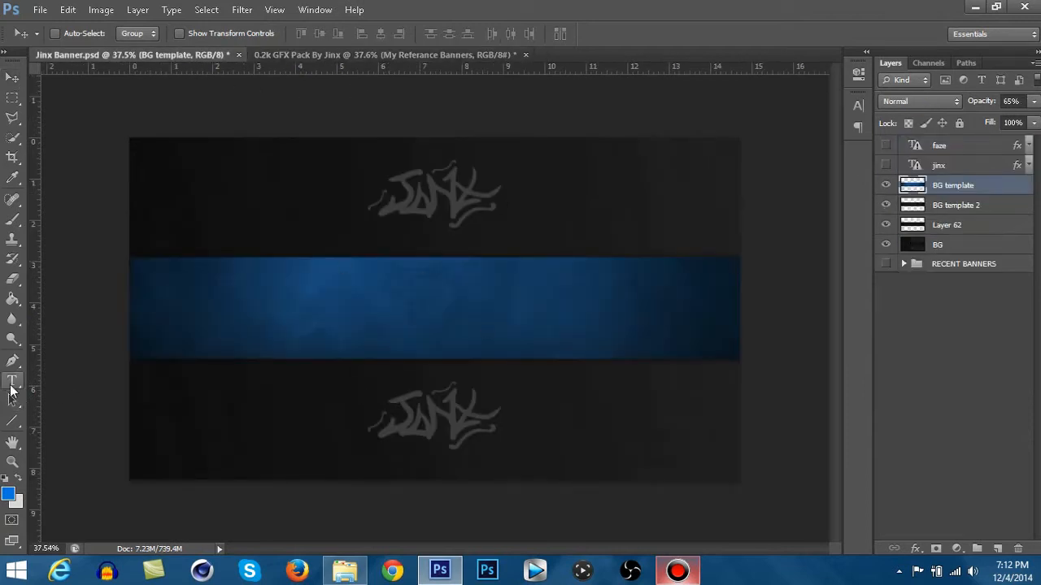
pyautogui.click(19, 478)
pyautogui.click(414, 321)
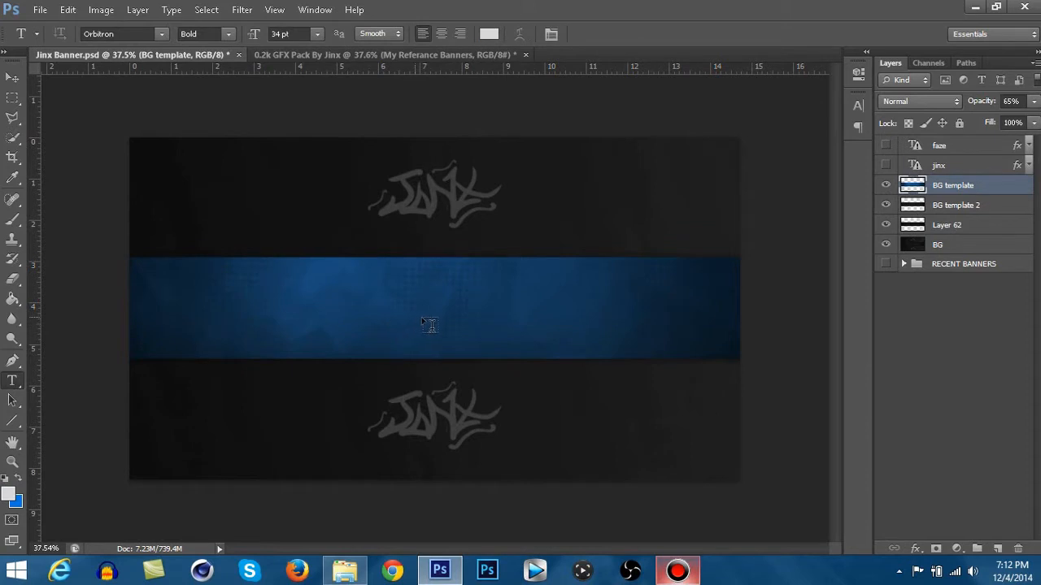
pyautogui.click(159, 35)
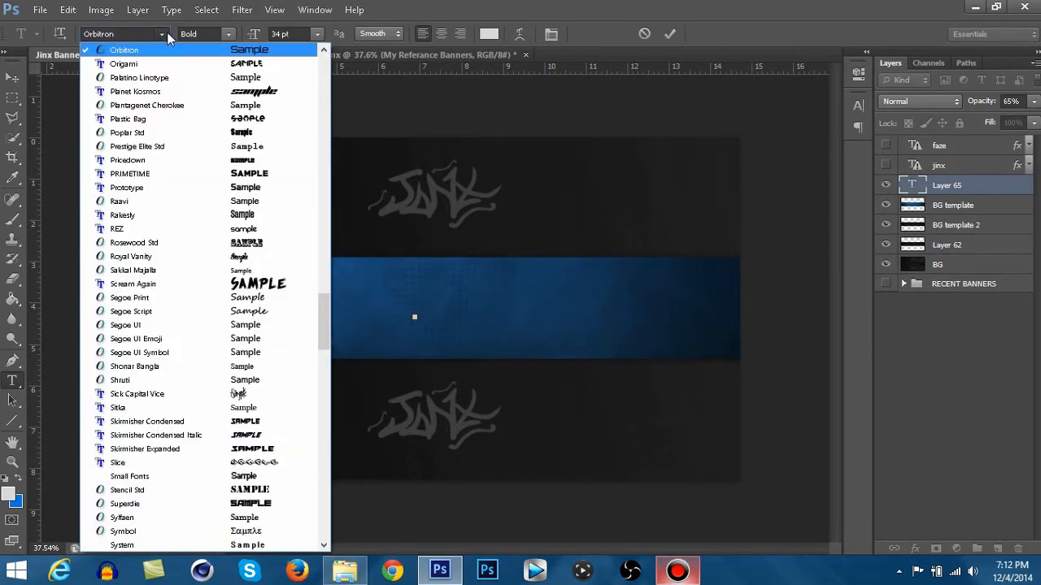
pyautogui.click(187, 91)
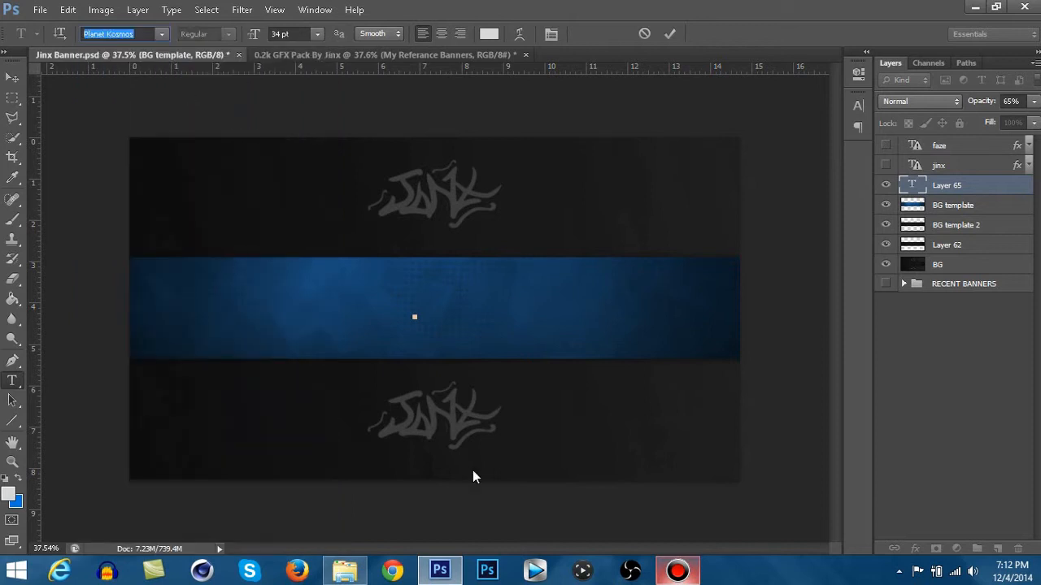
pyautogui.click(317, 38)
pyautogui.click(313, 217)
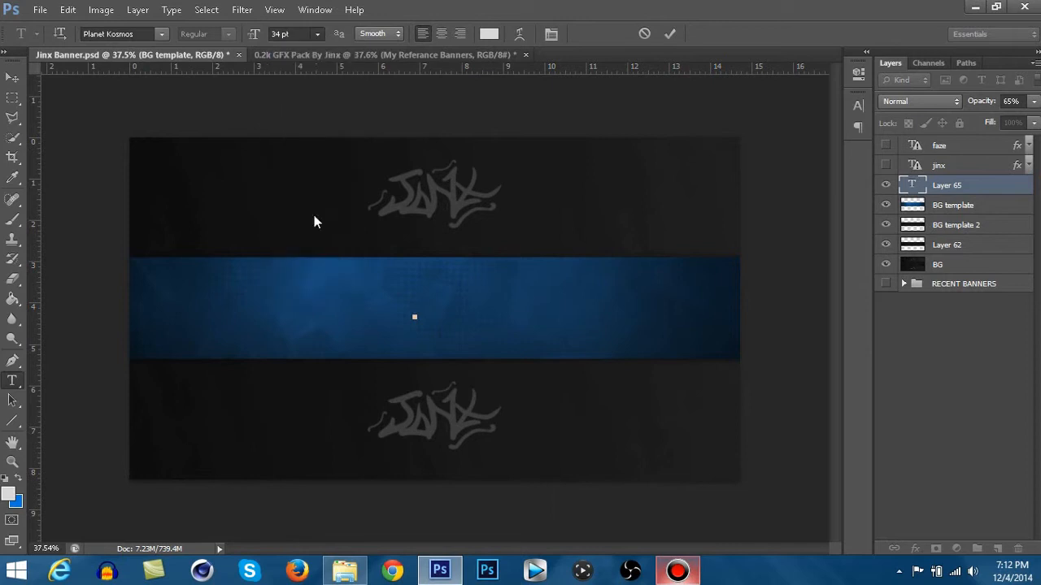
# - Show the faze and jinx text layers and delete the empty text layer
pyautogui.click(886, 165)
pyautogui.click(887, 145)
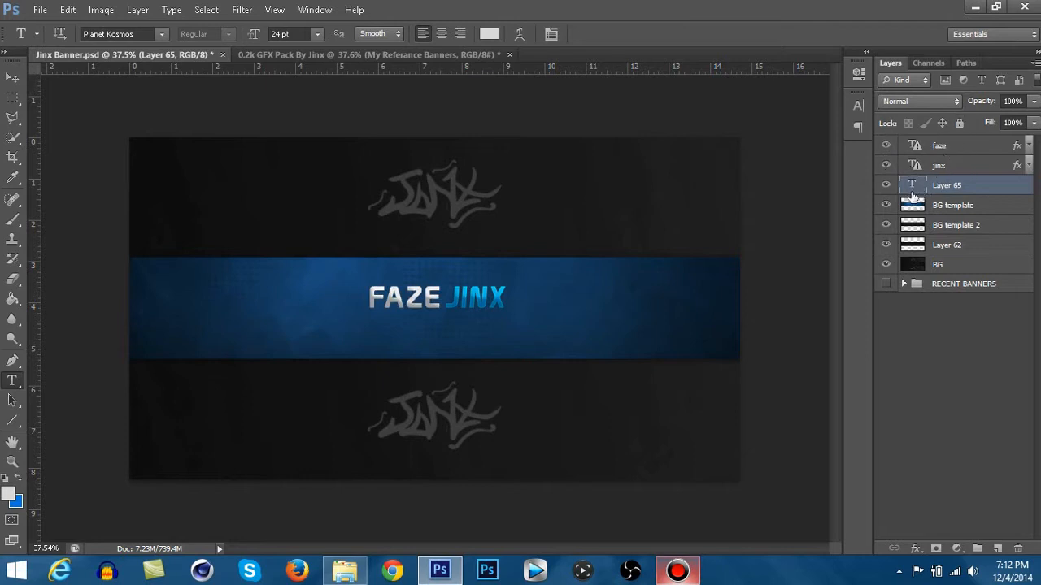
pyautogui.press('Delete')
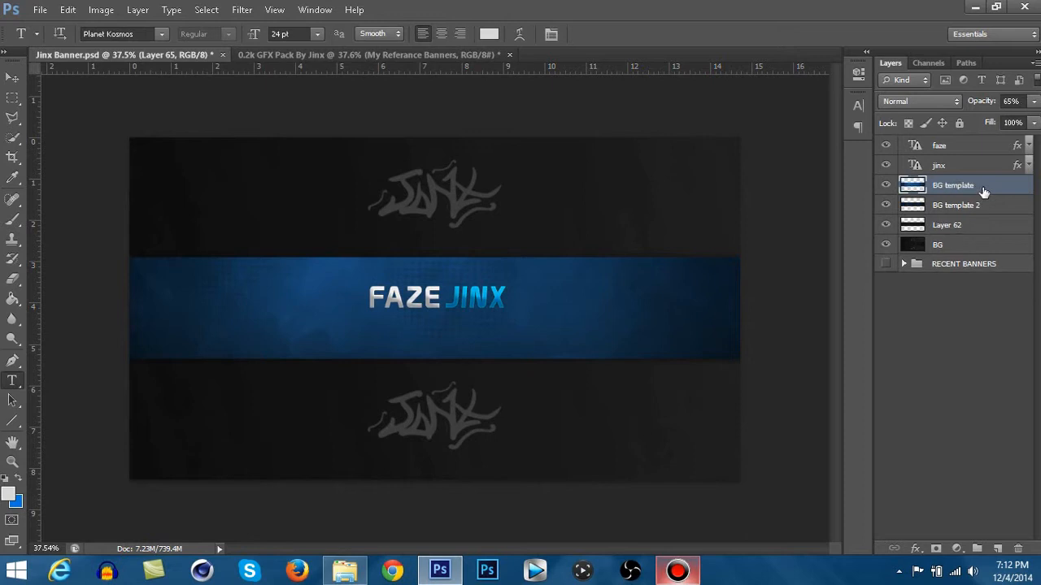
# - Set the jinx layer's Drop Shadow opacity to 50% and make the shadow settings the default
pyautogui.click(967, 167)
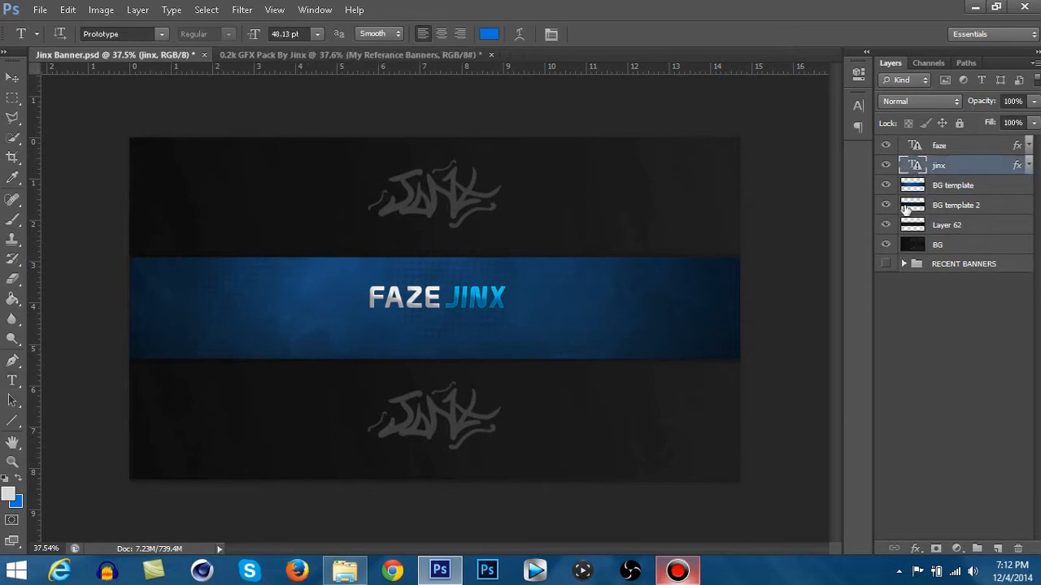
pyautogui.doubleClick(967, 168)
pyautogui.click(618, 404)
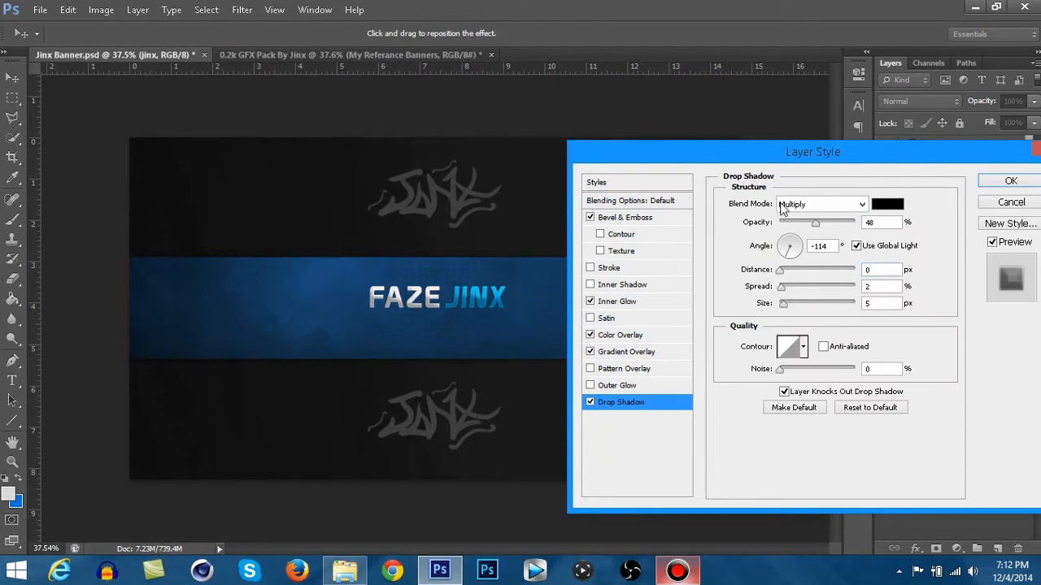
pyautogui.moveTo(810, 223); pyautogui.dragTo(817, 223)
pyautogui.click(810, 408)
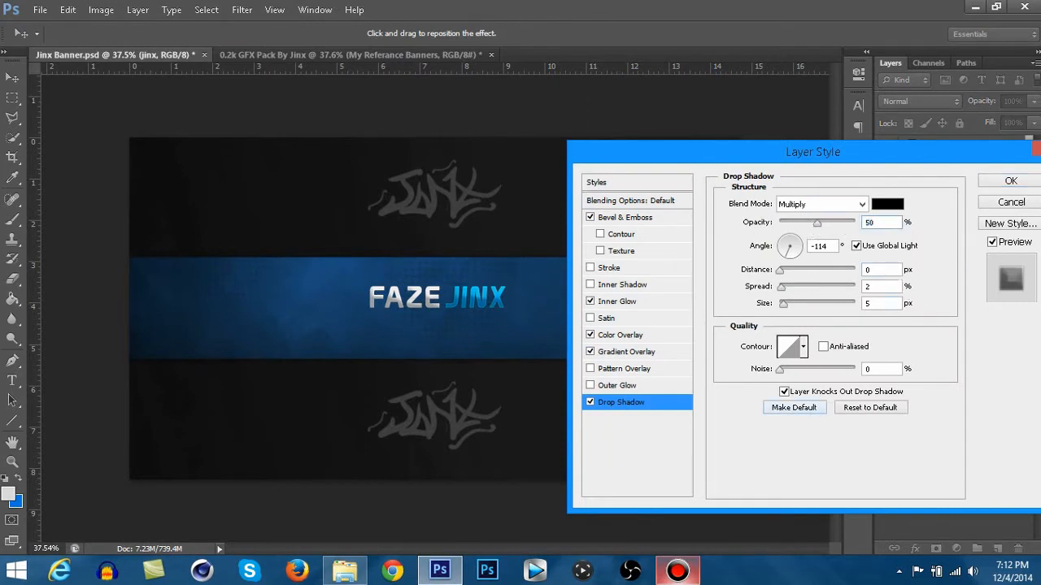
# - Review the jinx layer's Gradient Overlay, Color Overlay, Inner Glow and Bevel & Emboss settings and apply the layer style
pyautogui.click(616, 352)
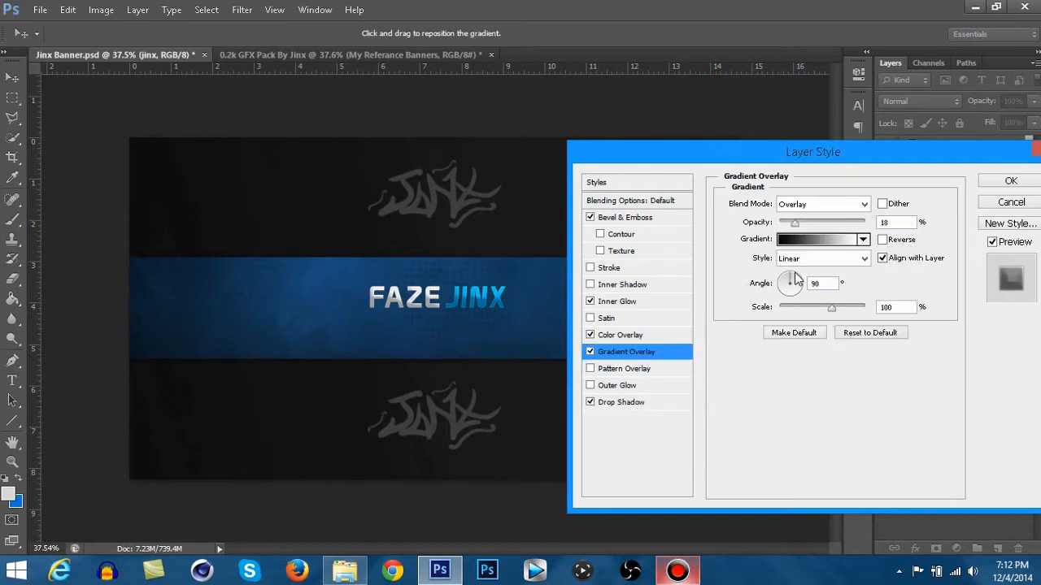
pyautogui.click(616, 337)
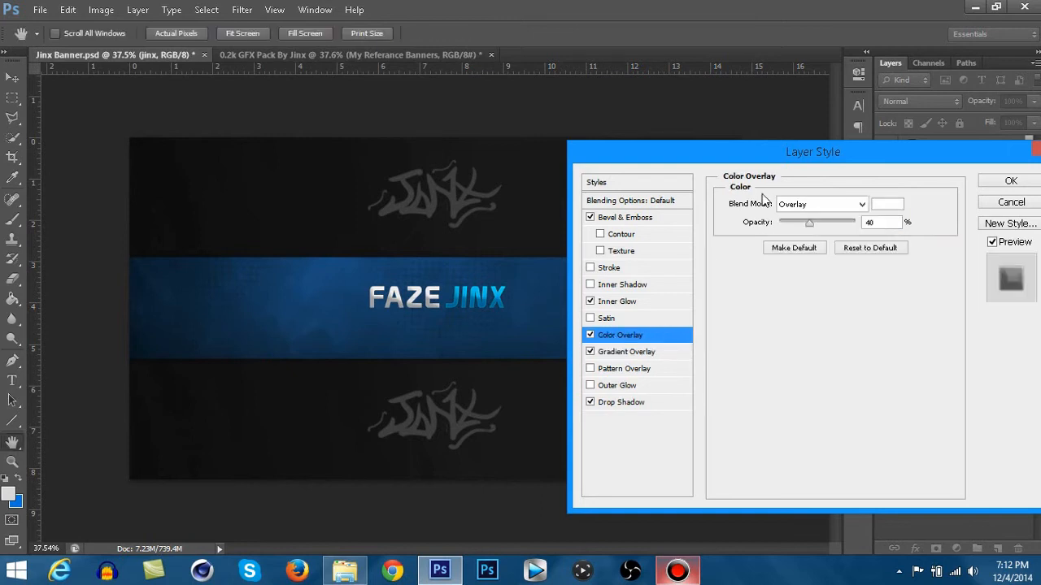
pyautogui.click(620, 303)
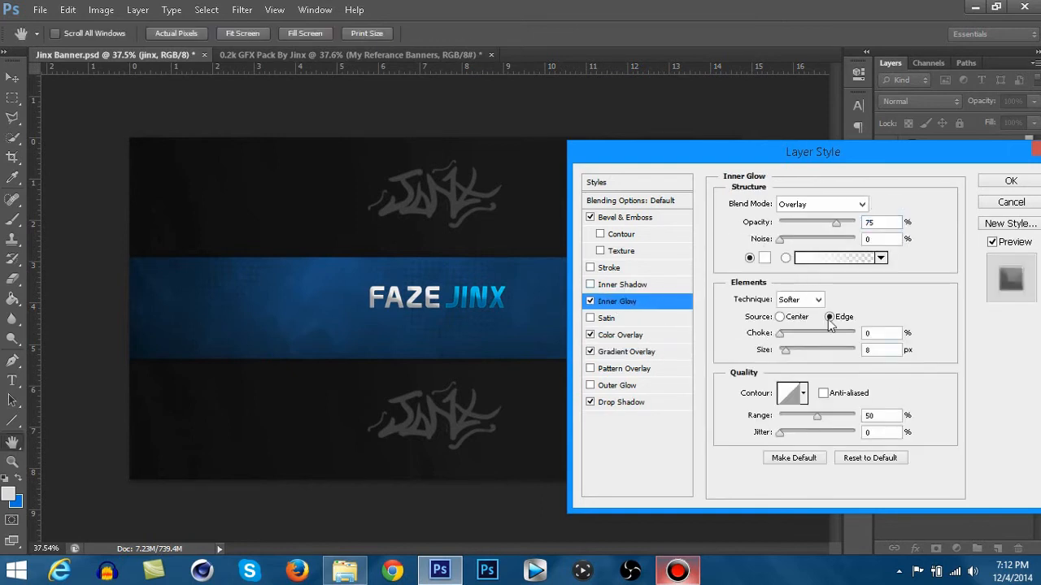
pyautogui.click(605, 218)
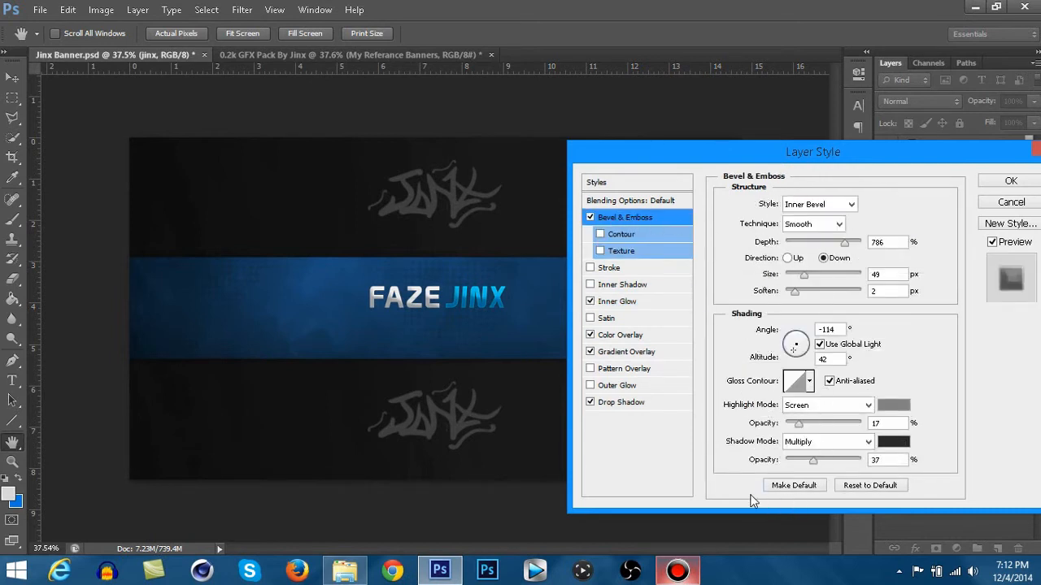
pyautogui.click(1008, 182)
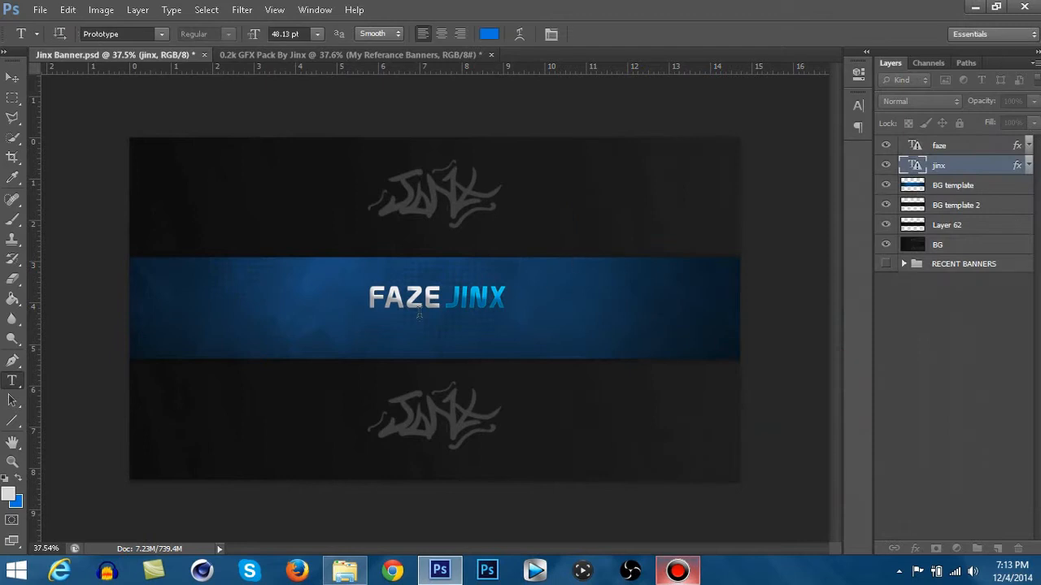
# - Open the faze text for editing, highlight the whole word and leave its wording as it is
pyautogui.scroll(1, 438, 292)
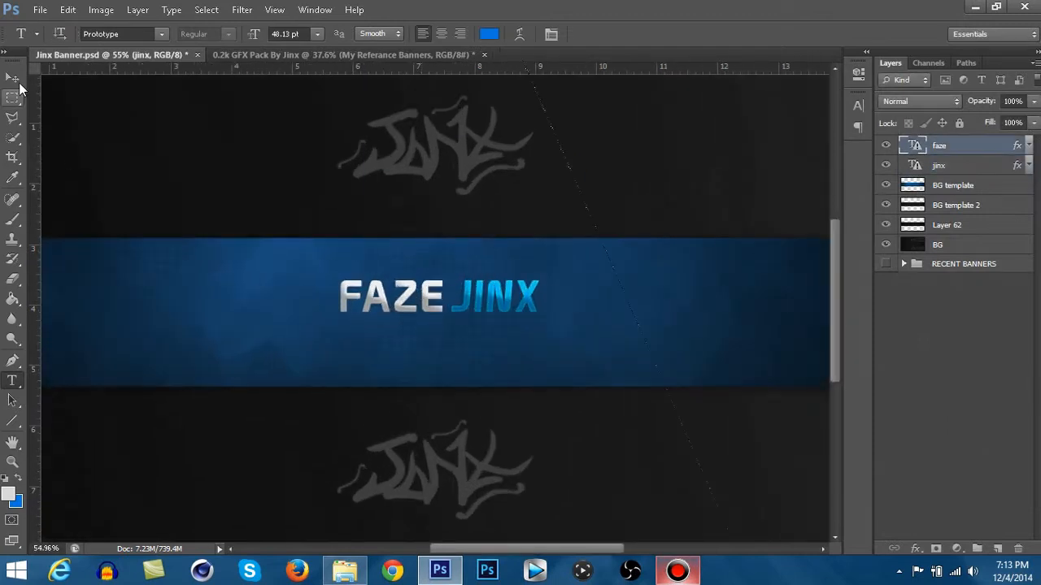
pyautogui.click(496, 243)
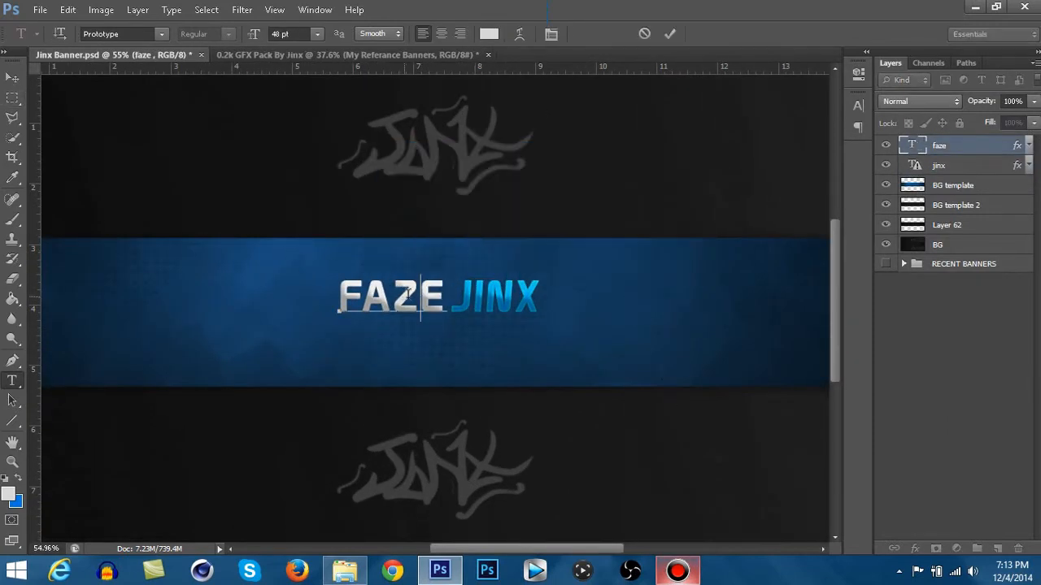
pyautogui.moveTo(448, 297); pyautogui.dragTo(320, 299)
pyautogui.click(980, 151)
# - Open the jinx text for editing, accept the layout update and return to the Move tool
pyautogui.click(513, 300)
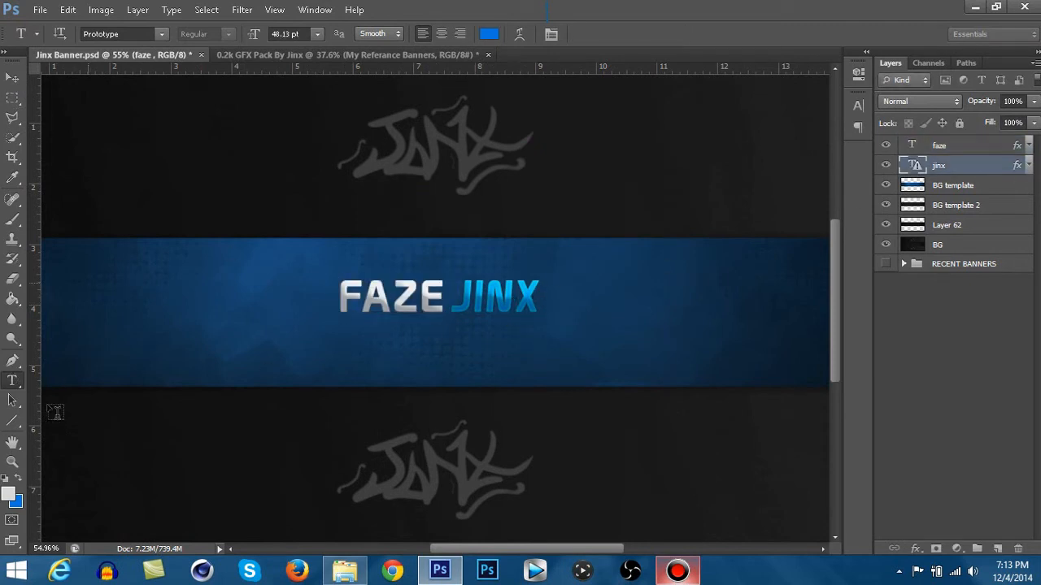
pyautogui.click(513, 298)
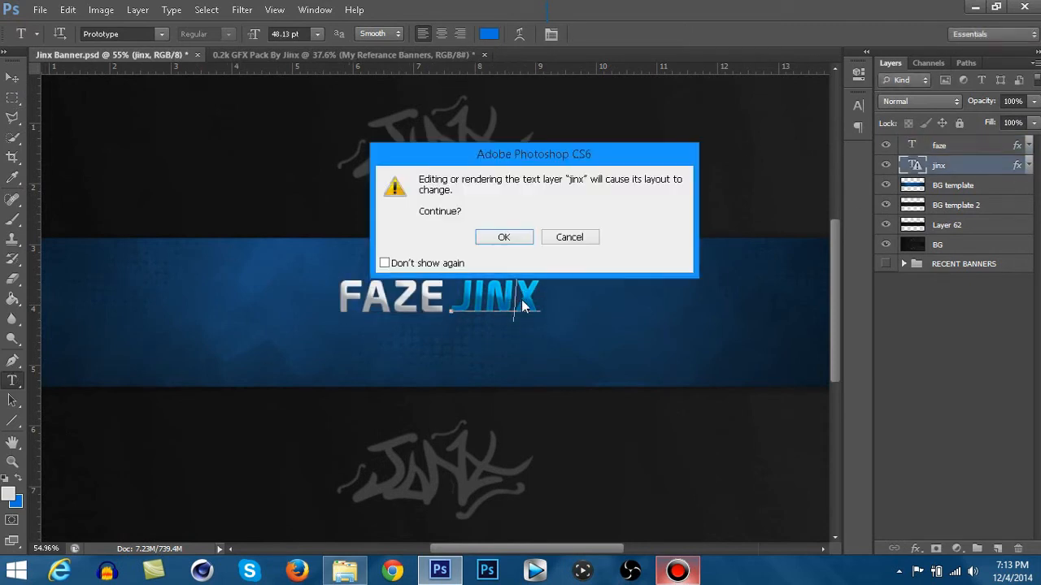
pyautogui.click(485, 234)
pyautogui.click(11, 80)
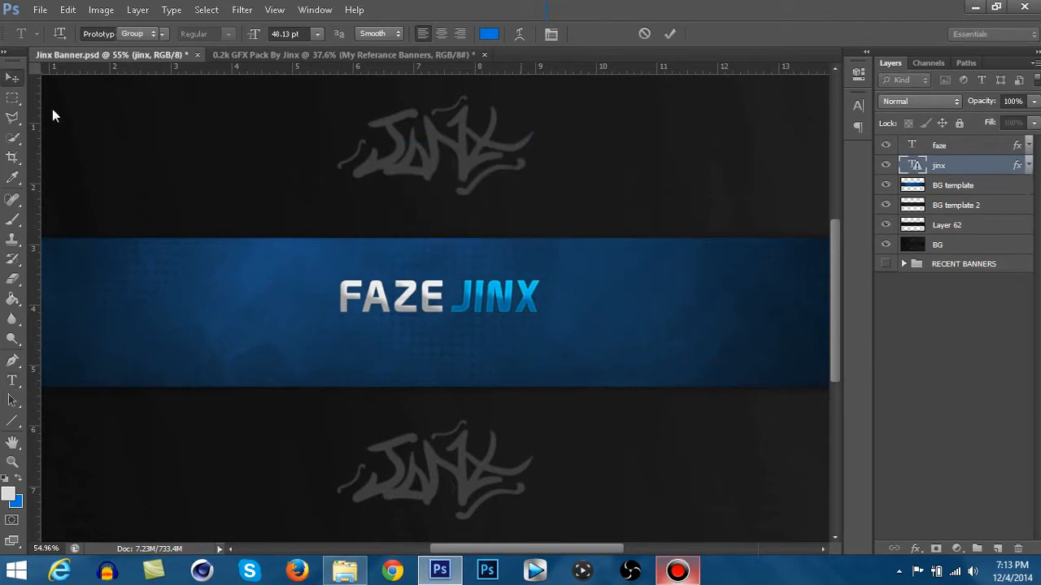
pyautogui.scroll(-3, 442, 322)
pyautogui.scroll(4, 442, 322)
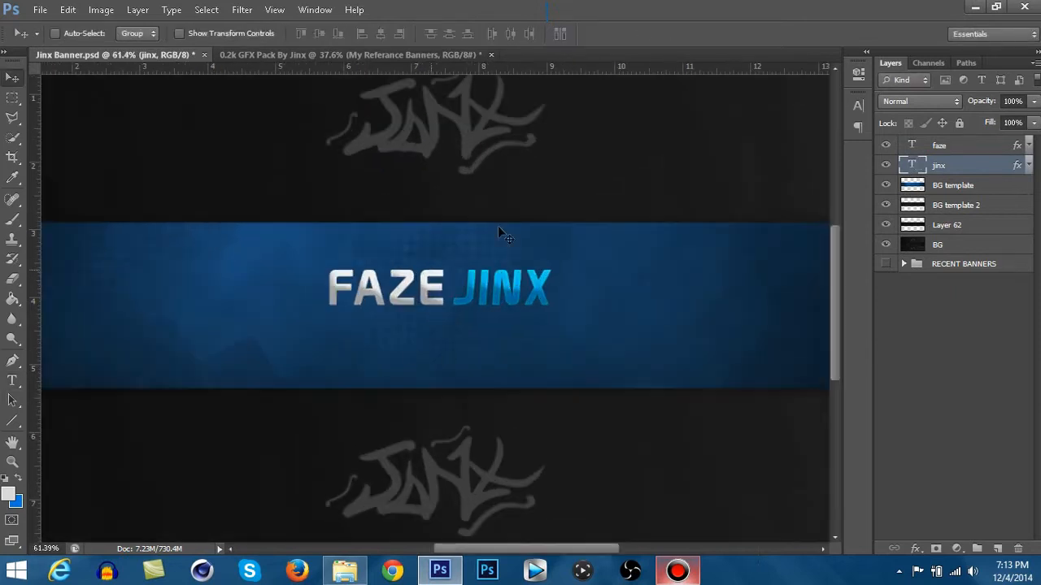
pyautogui.scroll(-3, 451, 318)
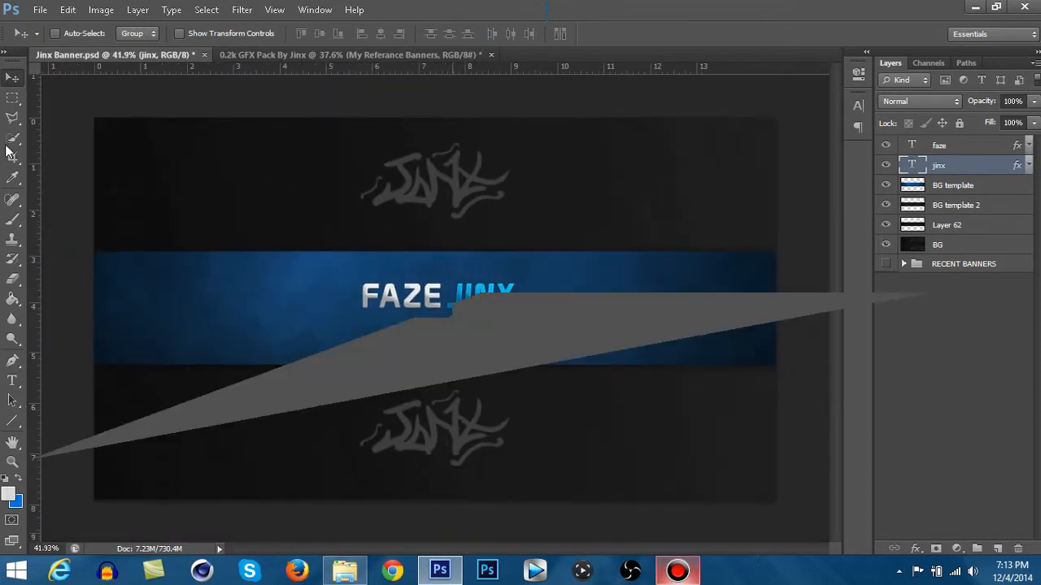
pyautogui.scroll(1, 457, 318)
pyautogui.scroll(2, 462, 317)
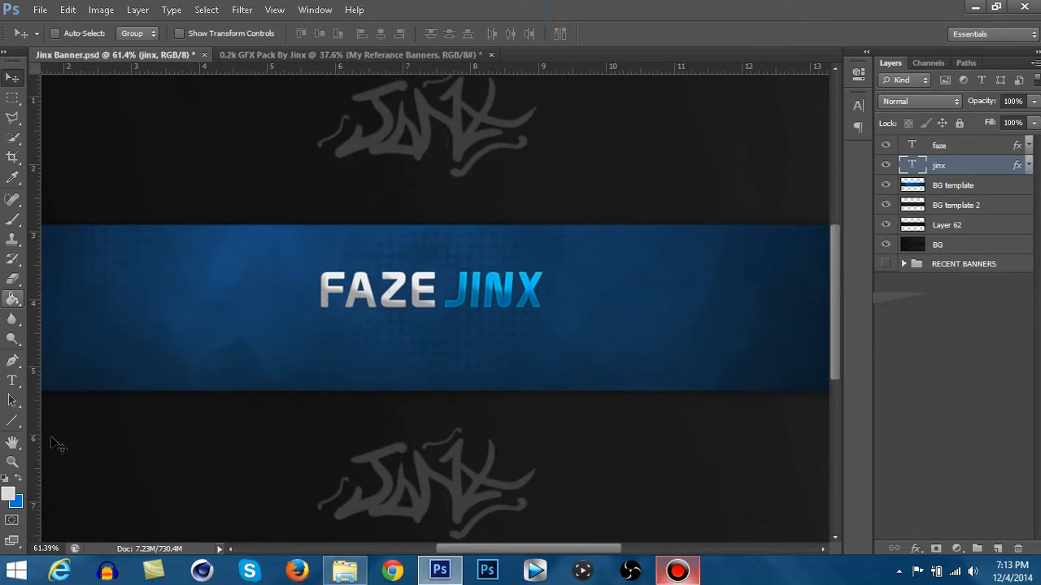
# - Enter the jinx text briefly, switch back to the Move tool and show the banner's guides
pyautogui.click(11, 382)
pyautogui.scroll(-1, 377, 320)
pyautogui.scroll(-2, 371, 315)
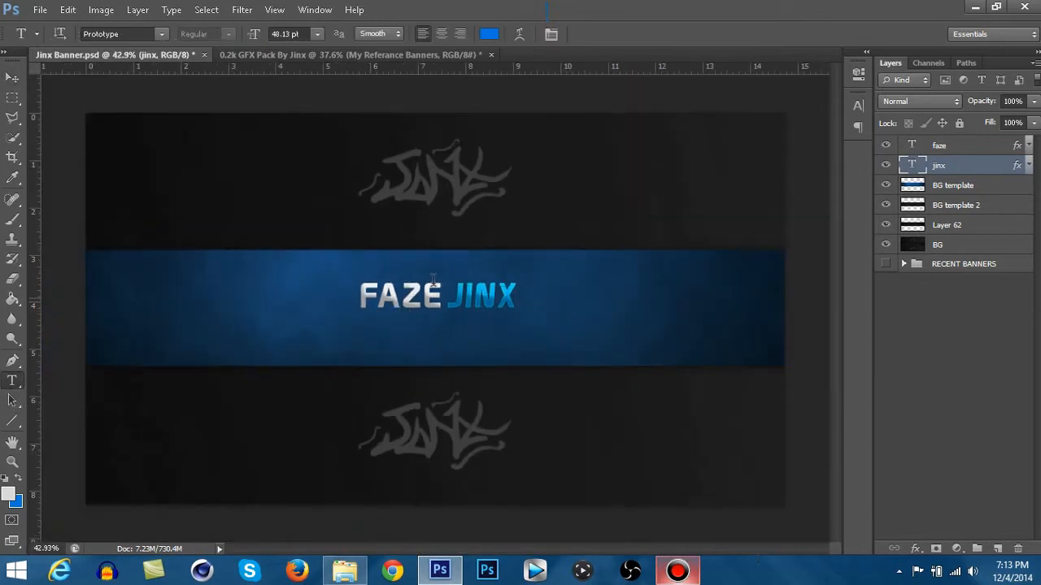
pyautogui.click(465, 296)
pyautogui.click(12, 77)
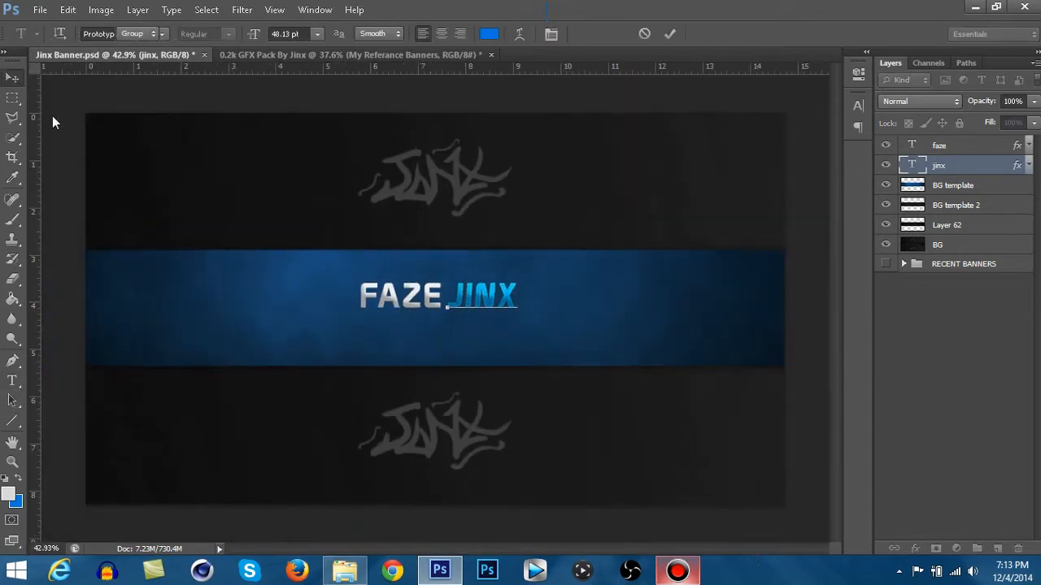
pyautogui.hotkey('ctrl', ';')
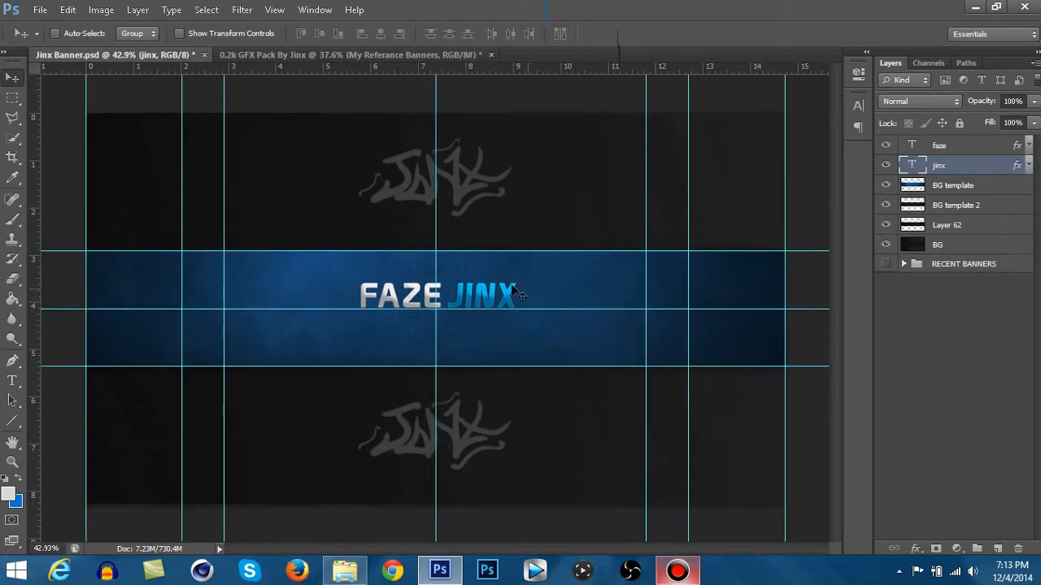
# - Select the faze and jinx text layers together and shift the title slightly left to centre it on the vertical guide
pyautogui.keyDown('shift'); pyautogui.click(944, 145); pyautogui.keyUp('shift')
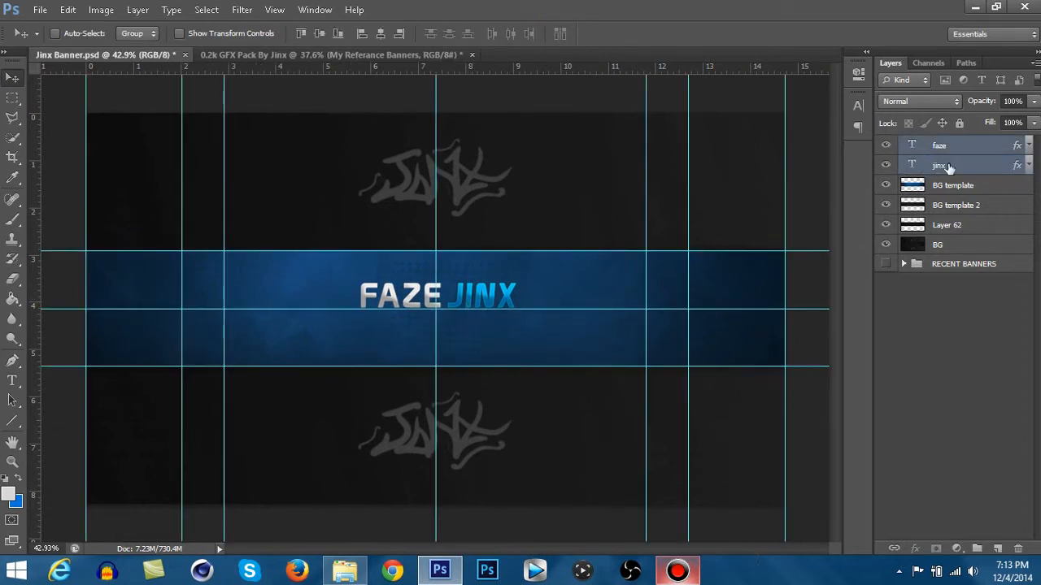
pyautogui.click(951, 167)
pyautogui.keyDown('shift'); pyautogui.click(961, 151); pyautogui.keyUp('shift')
pyautogui.moveTo(476, 296); pyautogui.dragTo(470, 295)
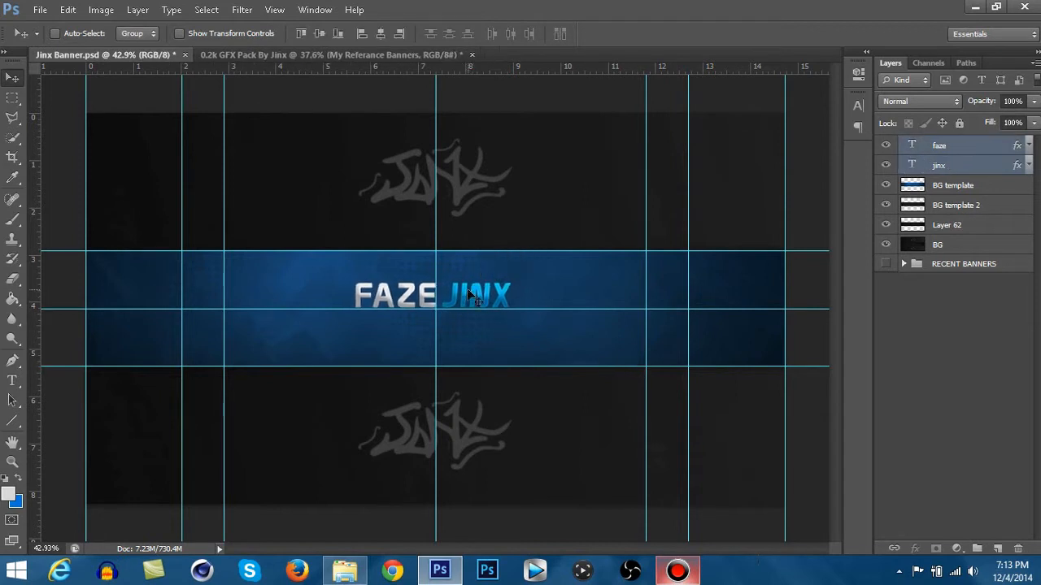
# - Try merging the faze and jinx text layers into a single layer
pyautogui.hotkey('ctrl', 'e')
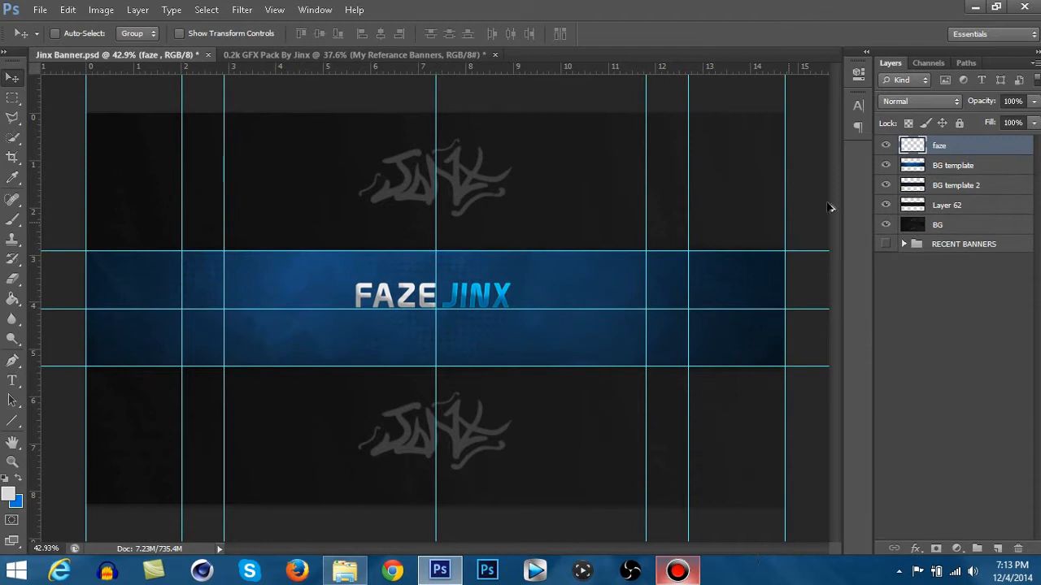
pyautogui.hotkey('ctrl', 'z')
pyautogui.hotkey('ctrl', 'z')
pyautogui.click(886, 147)
pyautogui.click(886, 147)
pyautogui.hotkey('ctrl', 'z')
# - Duplicate the faze text layer and move the copy just below the FAZE JINX title
pyautogui.click(995, 166)
pyautogui.click(995, 148)
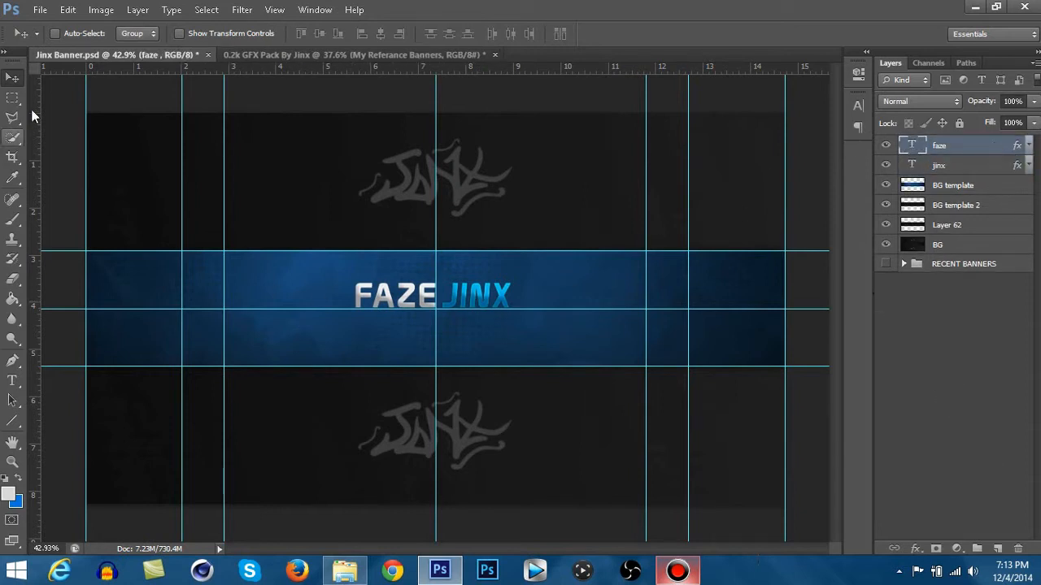
pyautogui.rightClick(959, 145)
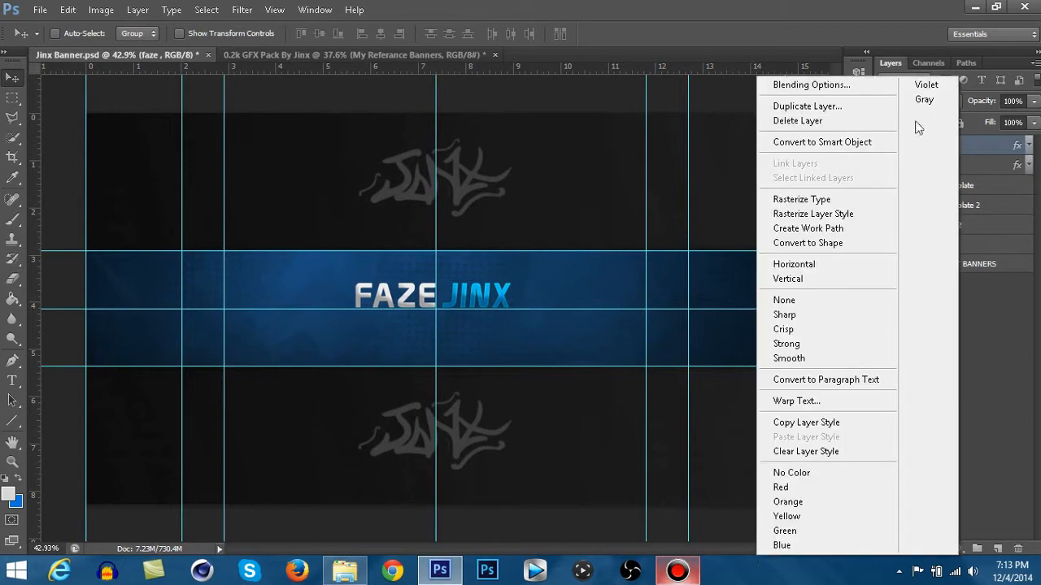
pyautogui.click(807, 106)
pyautogui.click(869, 249)
pyautogui.moveTo(394, 300); pyautogui.dragTo(594, 343)
# - Replace the copied layer's text with "OFFICIAL MEMBER OF FAZE CLAN"
pyautogui.press('t')
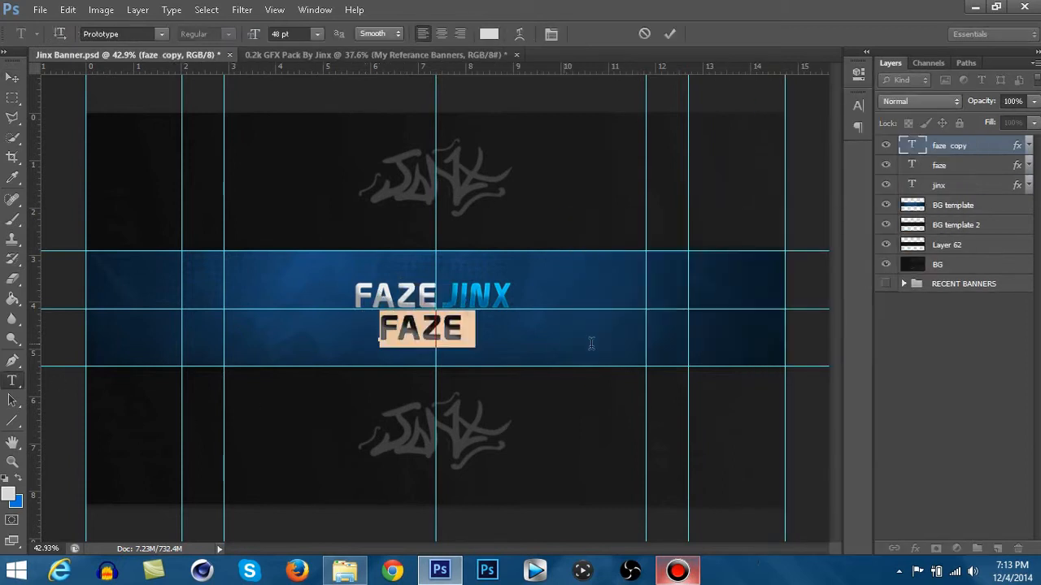
pyautogui.press('BackSpace')
pyautogui.write('OFFICIAL')
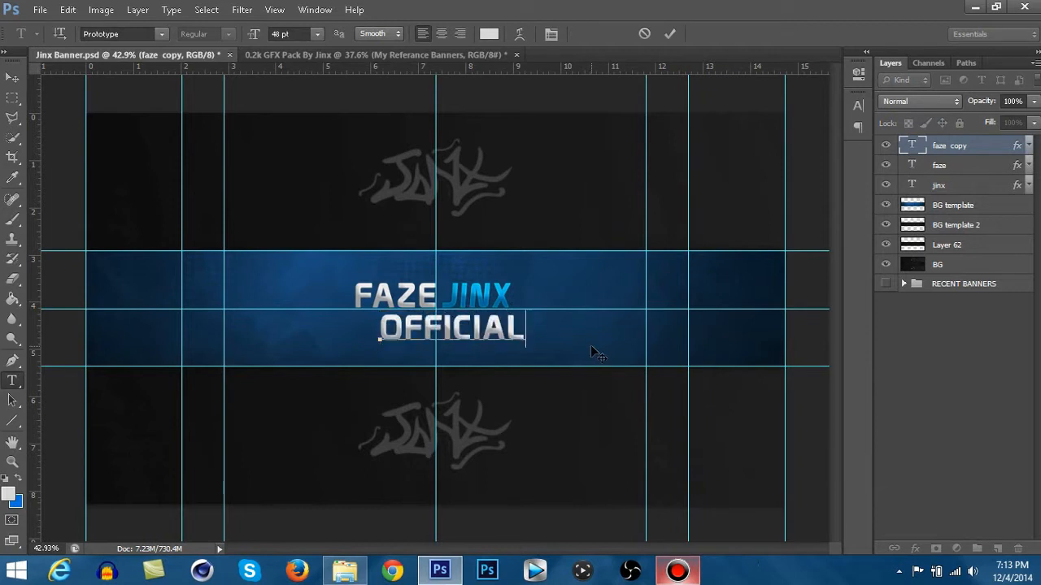
pyautogui.write(' MEMBER OF FA')
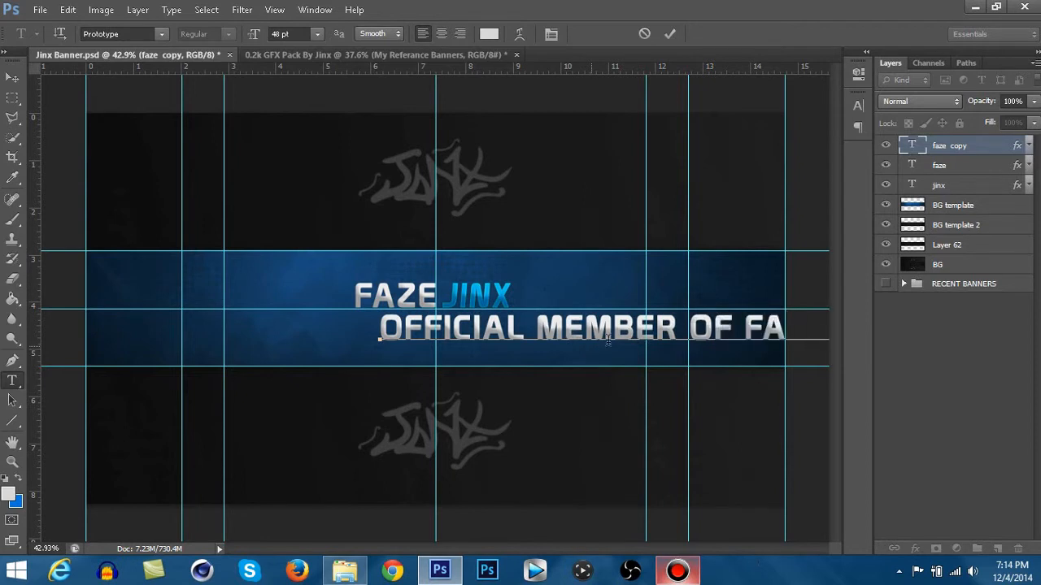
# - Set the whole subtitle to 11 pt and place it directly beneath the FAZE JINX title
pyautogui.hotkey('ctrl', 'a')
pyautogui.click(288, 34)
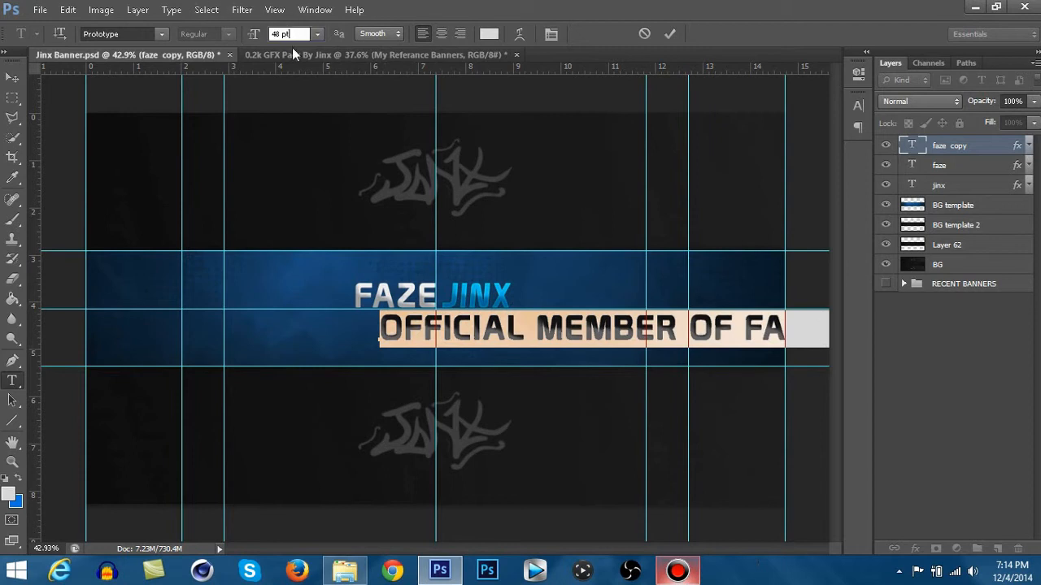
pyautogui.click(316, 35)
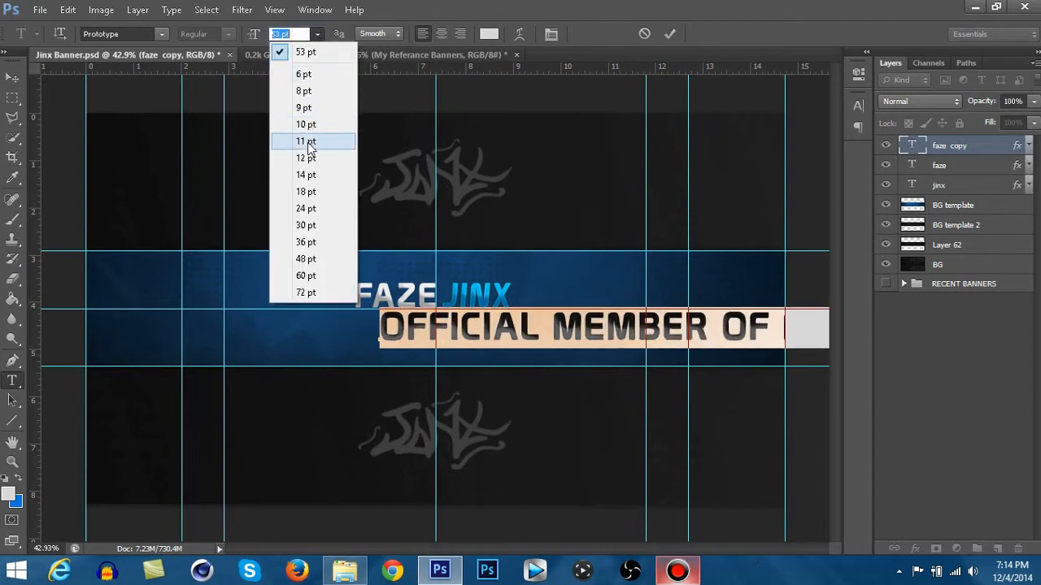
pyautogui.click(310, 149)
pyautogui.moveTo(514, 366); pyautogui.dragTo(493, 342)
pyautogui.click(13, 77)
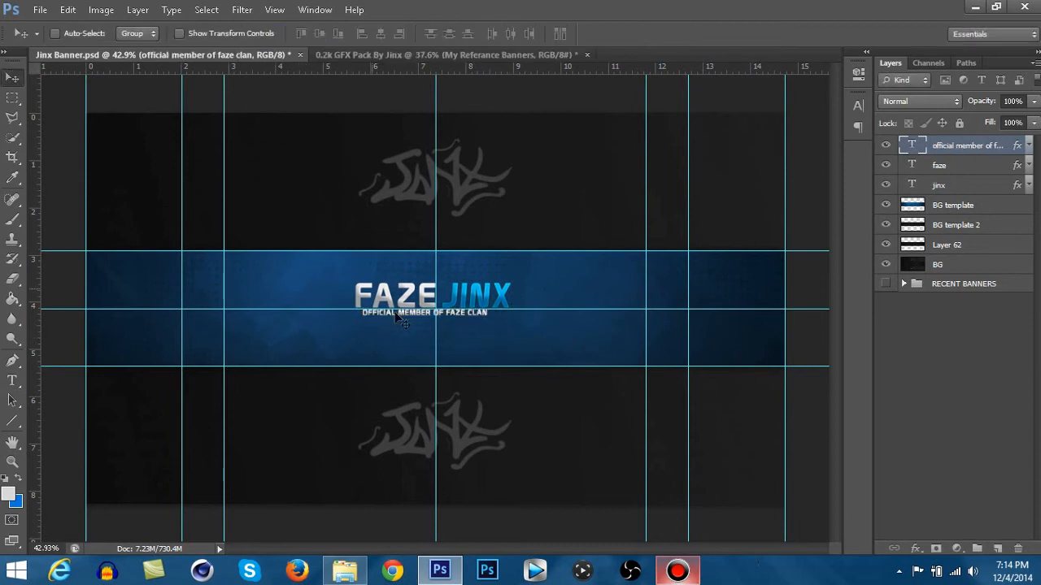
# - Align the subtitle's left edge with the F of FAZE, just below the title
pyautogui.scroll(2, 398, 318)
pyautogui.scroll(1, 398, 319)
pyautogui.scroll(3, 372, 314)
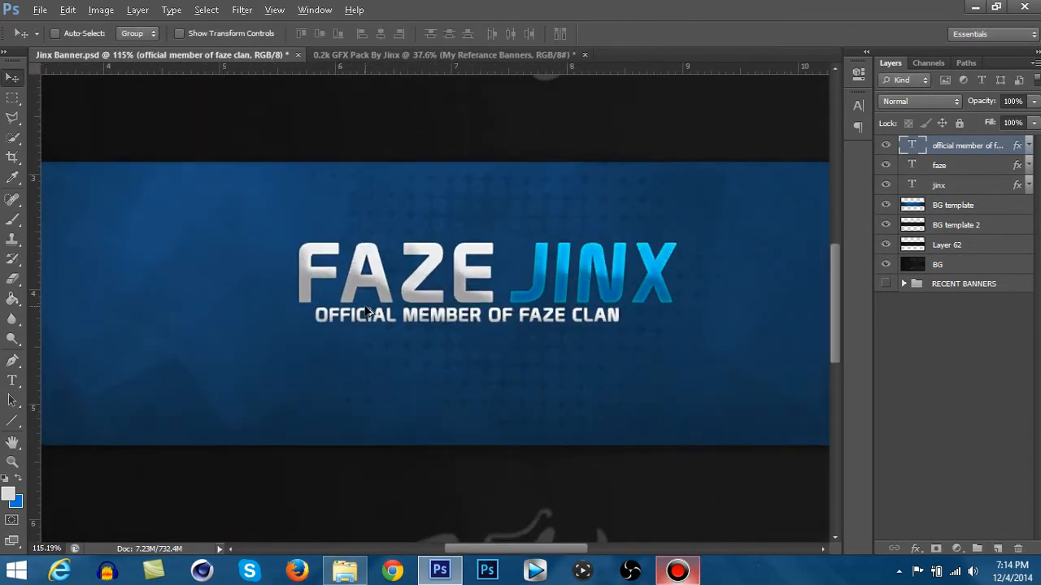
pyautogui.moveTo(366, 327); pyautogui.dragTo(362, 327)
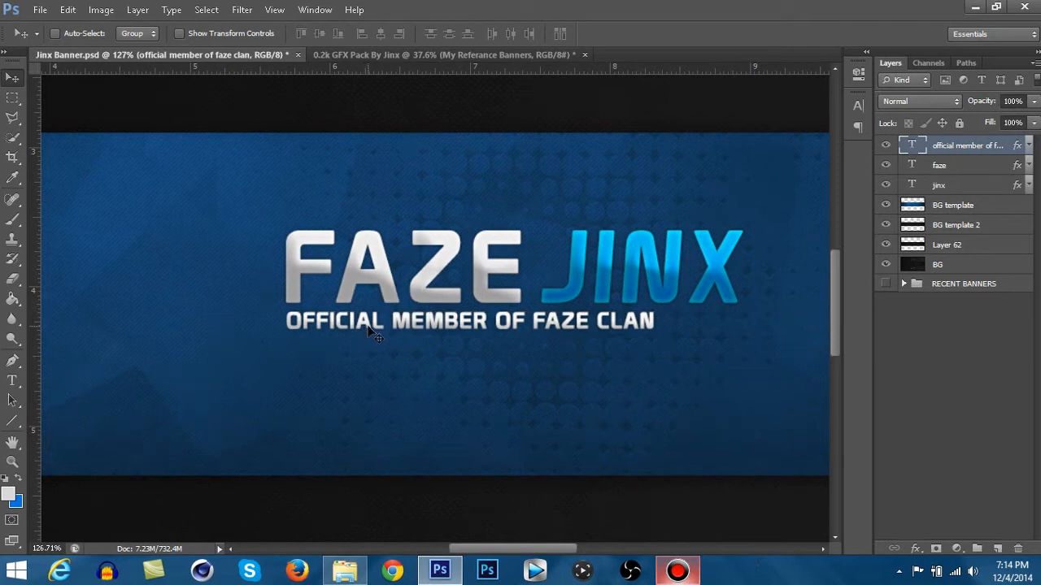
# - Scale the subtitle to about 3.24 in wide so it spans the full FAZE JINX title, and apply the transform
pyautogui.hotkey('ctrl', 't')
pyautogui.moveTo(655, 334); pyautogui.dragTo(742, 350)
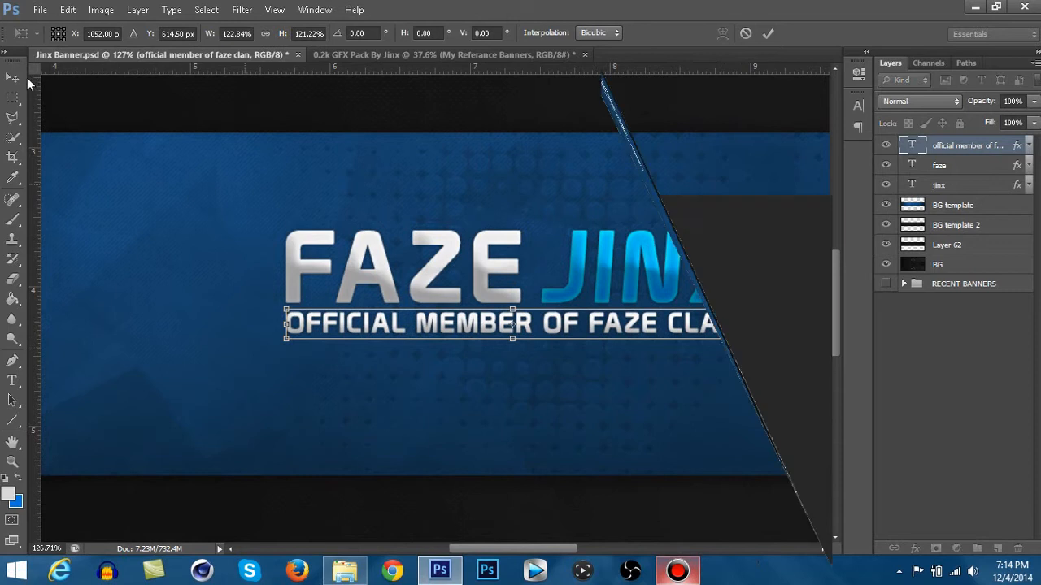
pyautogui.click(12, 77)
pyautogui.click(458, 218)
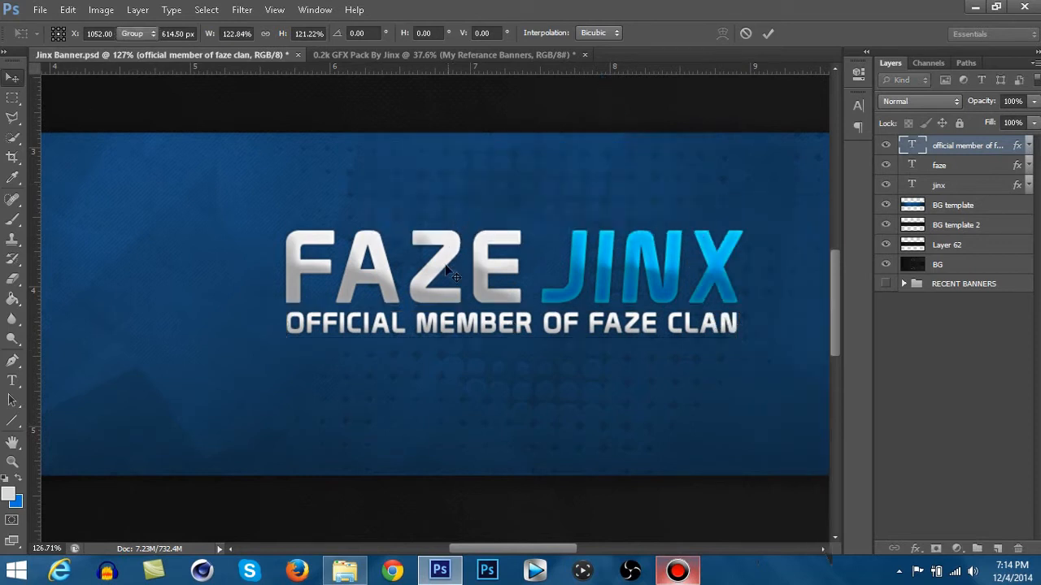
pyautogui.scroll(-5, 439, 276)
pyautogui.scroll(-3, 440, 276)
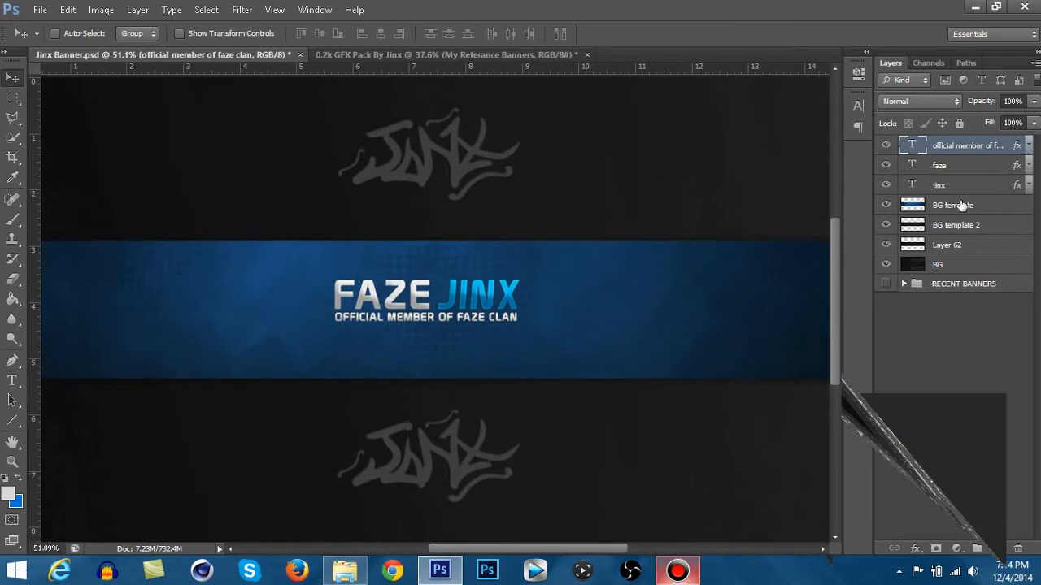
# - Add a new empty layer directly above the BG template layer and choose the Rectangular Marquee tool
pyautogui.click(960, 206)
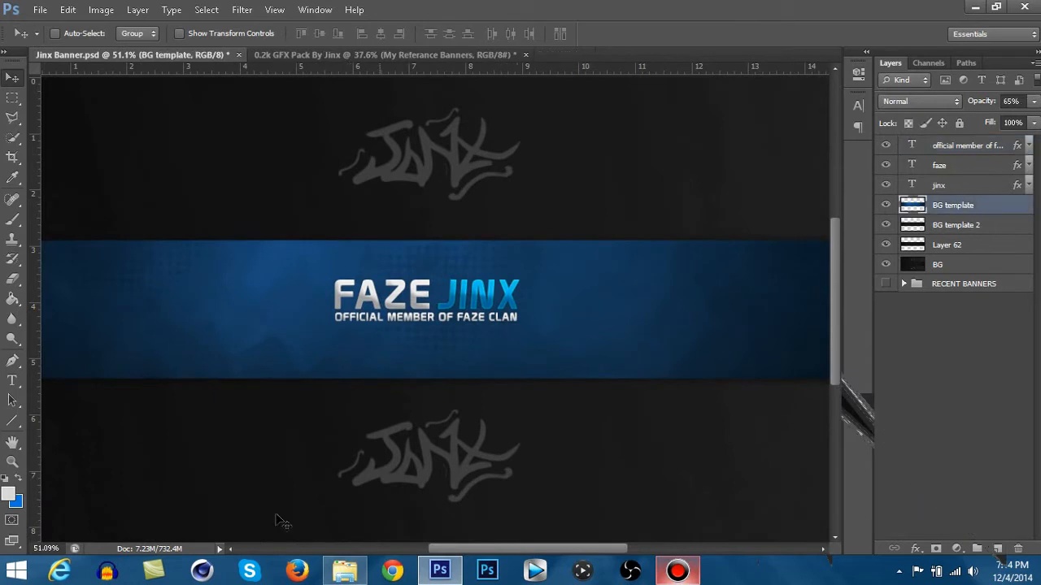
pyautogui.hotkey('ctrl', 'shift', 'n')
pyautogui.press('Return')
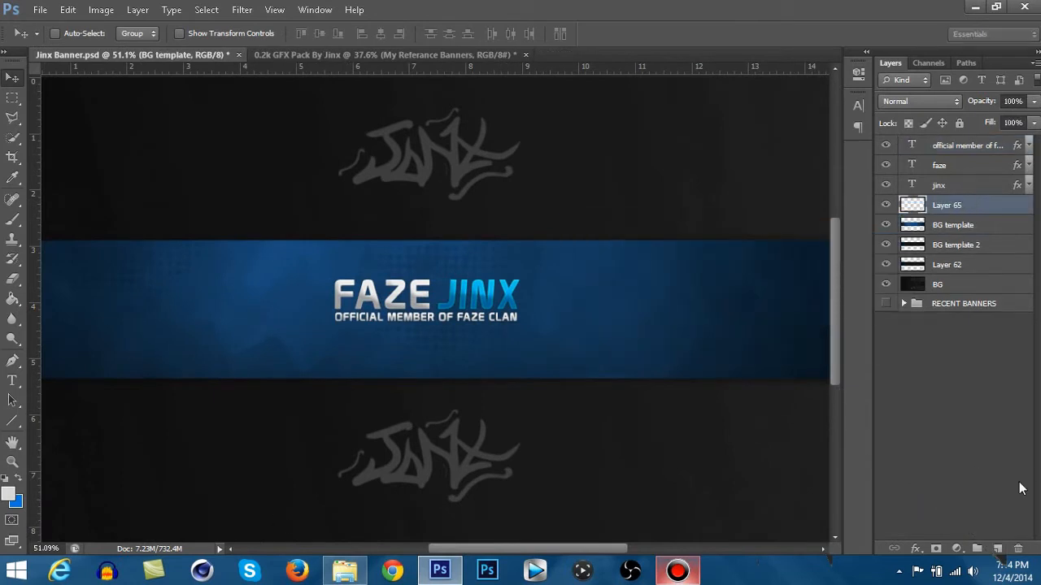
pyautogui.click(19, 97)
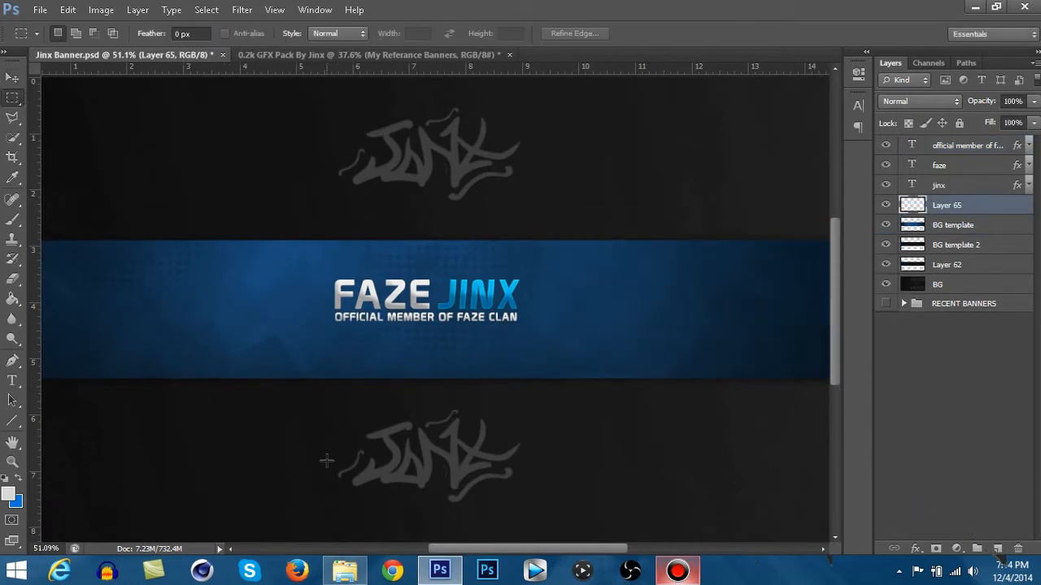
pyautogui.hotkey('ctrl', 'shift', 'n')
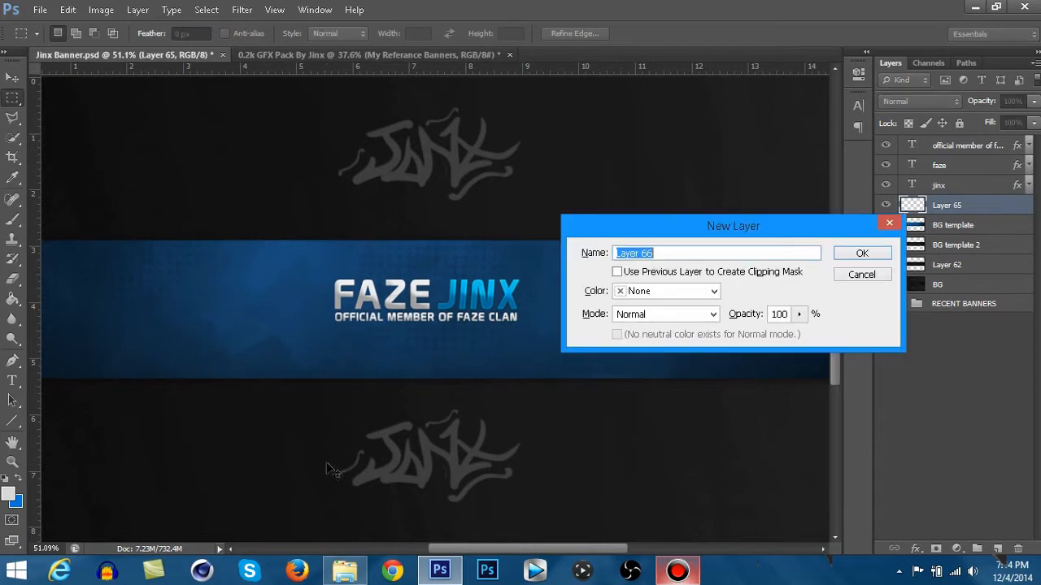
pyautogui.click(872, 275)
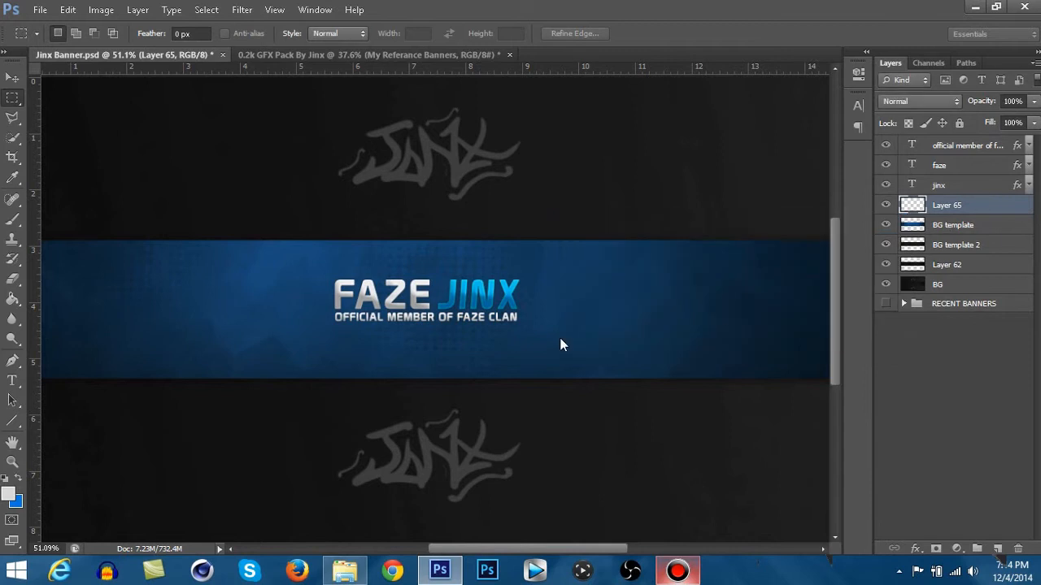
# - Show the guides and make a rectangular selection covering the full blue centre band
pyautogui.hotkey('ctrl', '-')
pyautogui.hotkey('ctrl', '-')
pyautogui.hotkey('ctrl', ';')
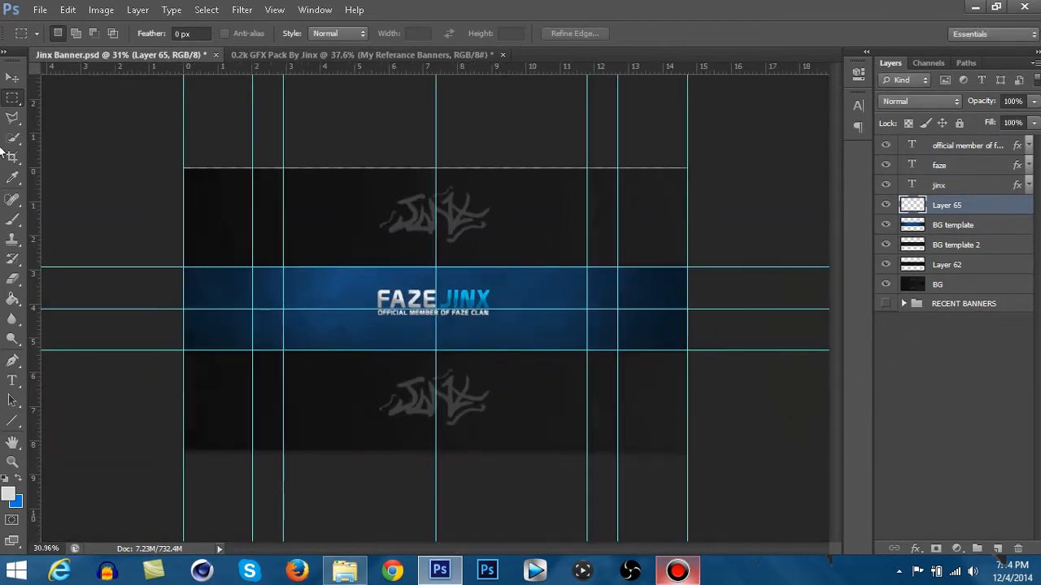
pyautogui.moveTo(258, 290); pyautogui.dragTo(703, 347)
pyautogui.click(16, 100)
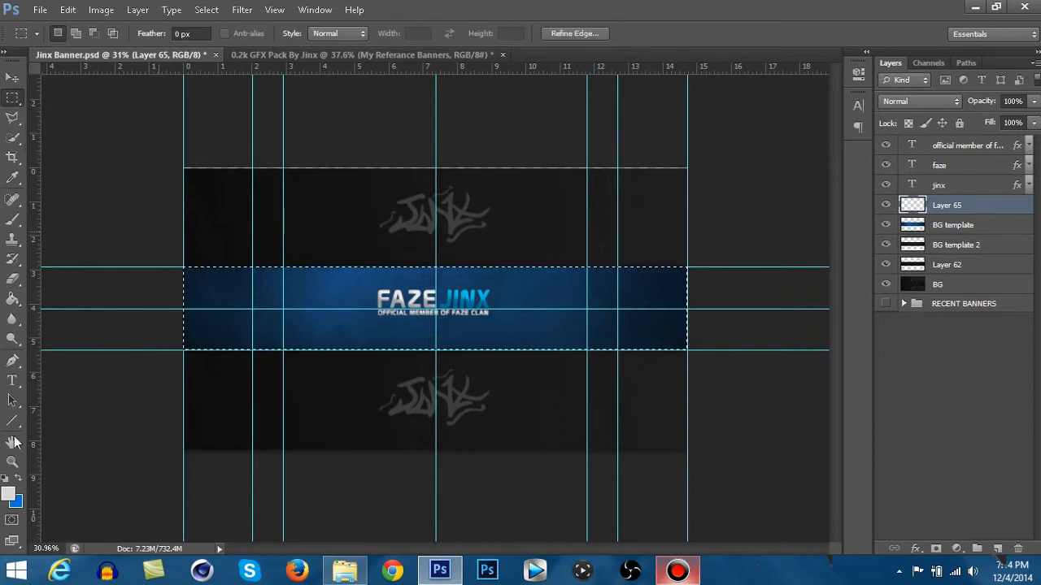
# - Set the foreground colour to black
pyautogui.click(20, 481)
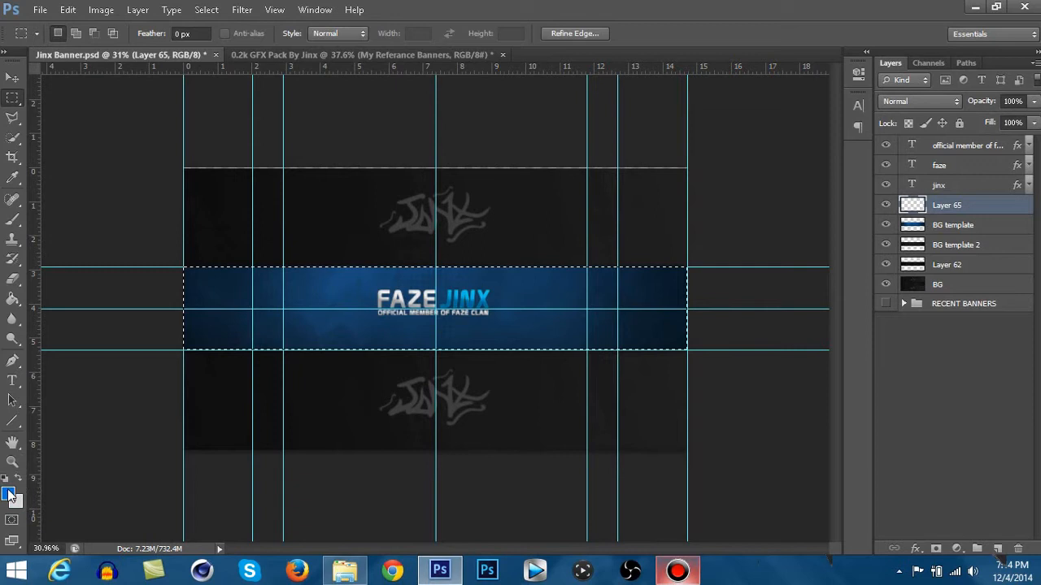
pyautogui.press('x')
pyautogui.click(8, 490)
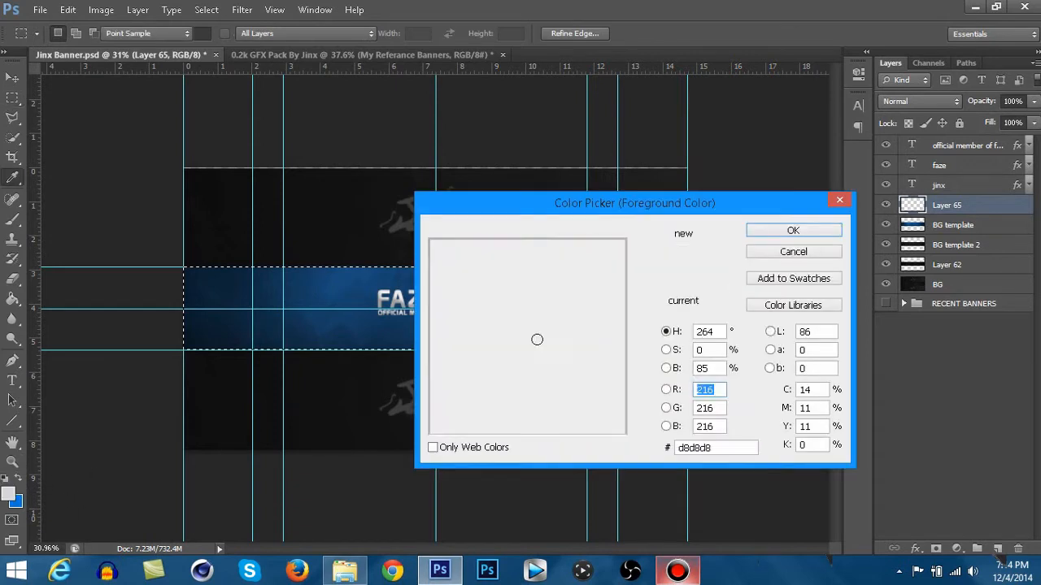
pyautogui.moveTo(537, 339); pyautogui.dragTo(431, 446)
pyautogui.click(793, 230)
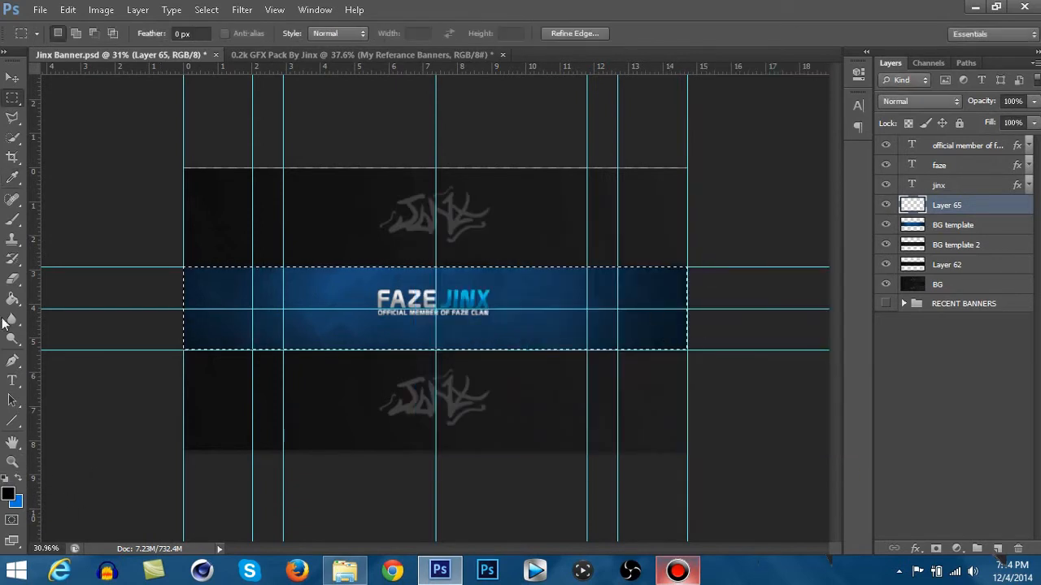
# - Fill the selected band with black on Layer 65, deselect it, hide the guides and fit the banner to the window
pyautogui.press('g')
pyautogui.hotkey('alt', 'BackSpace')
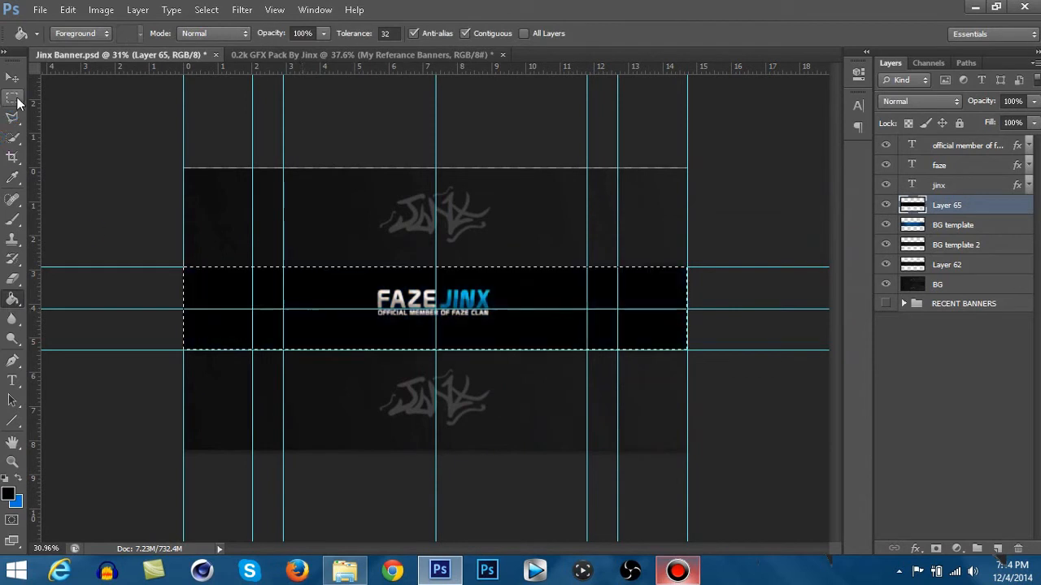
pyautogui.click(12, 97)
pyautogui.click(132, 112)
pyautogui.hotkey('ctrl', ';')
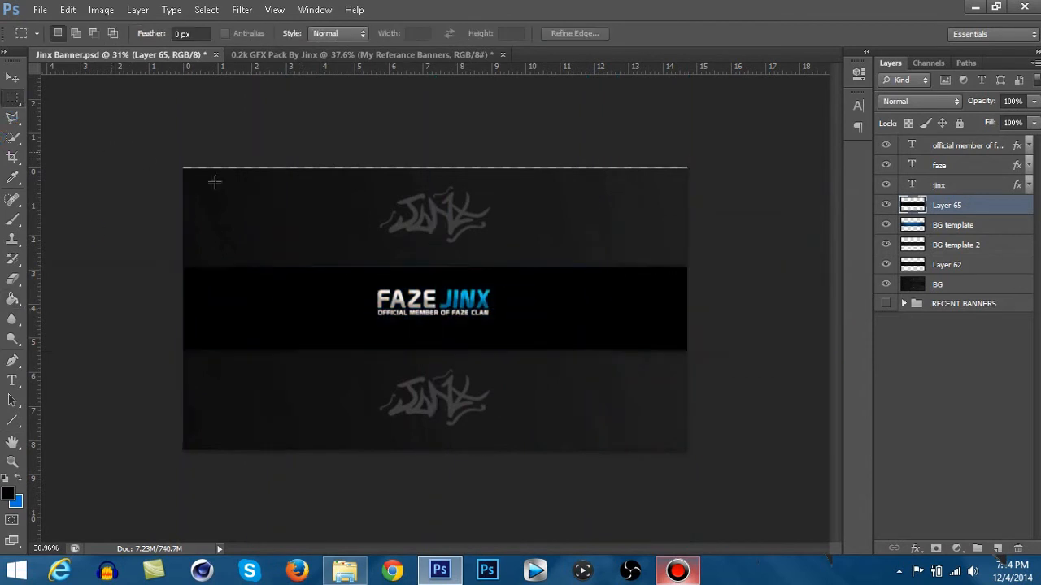
pyautogui.hotkey('ctrl', '0')
pyautogui.hotkey('ctrl', ';')
pyautogui.hotkey('ctrl', ';')
# - Lower Layer 65's opacity to 38%
pyautogui.click(1033, 100)
pyautogui.moveTo(1018, 126); pyautogui.dragTo(1012, 128)
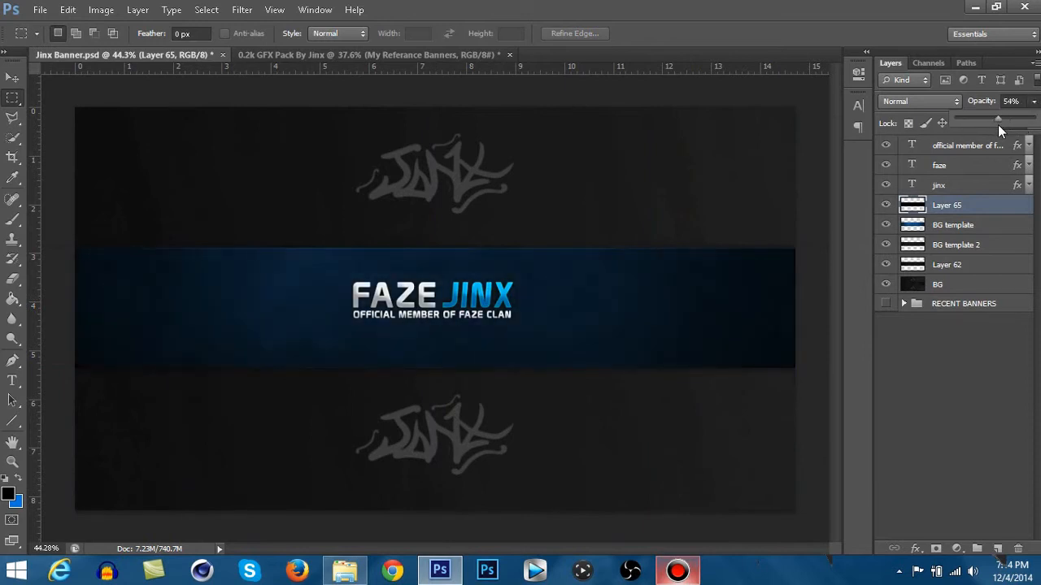
pyautogui.moveTo(986, 120); pyautogui.dragTo(988, 120)
pyautogui.doubleClick(947, 208)
pyautogui.click(989, 208)
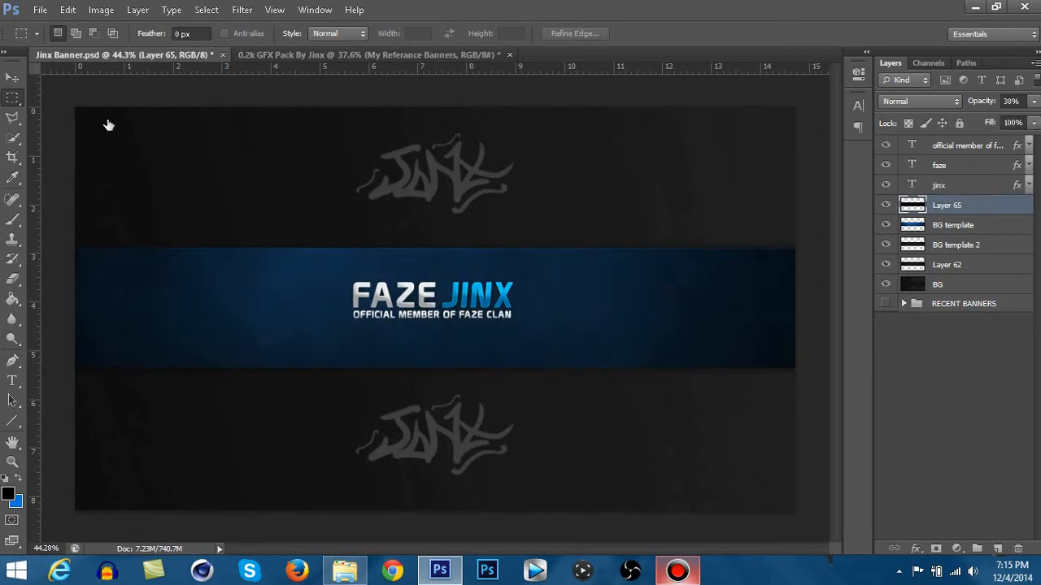
# - Duplicate Layer 65 within Jinx Banner.psd and raise the copy's opacity to 100%
pyautogui.press('v')
pyautogui.scroll(-1, 204, 321)
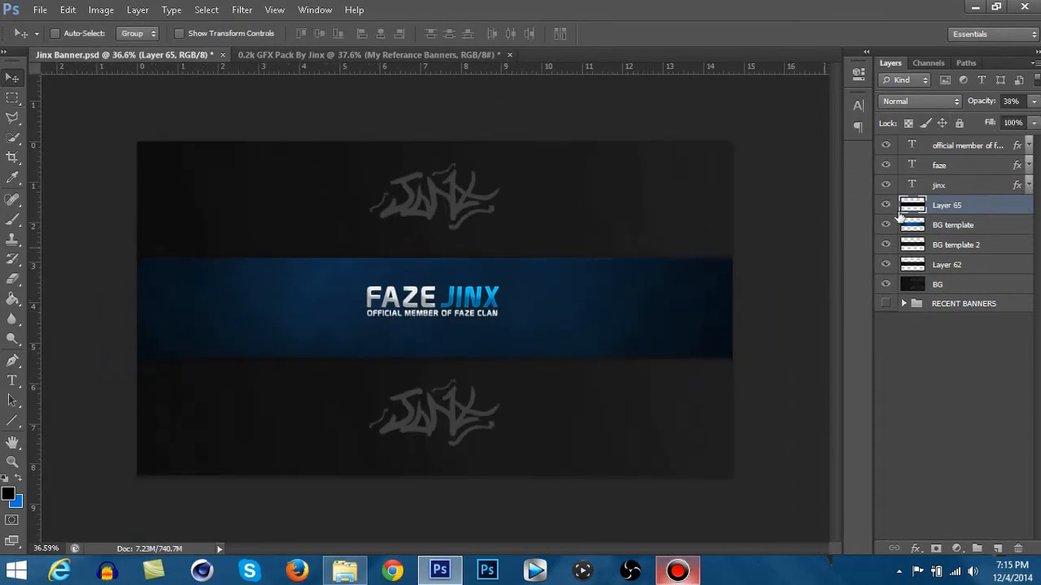
pyautogui.rightClick(942, 213)
pyautogui.click(838, 84)
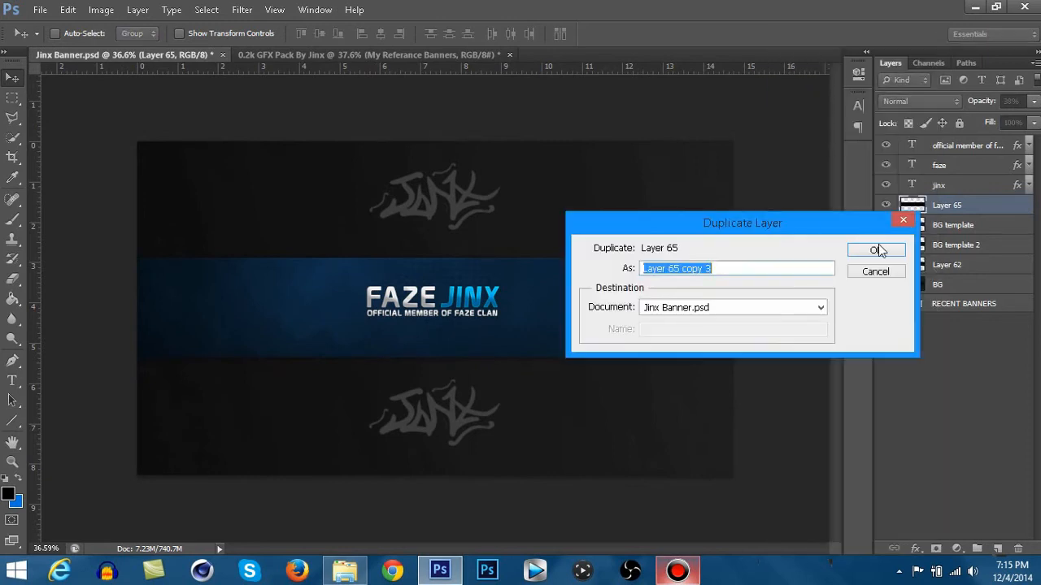
pyautogui.click(876, 249)
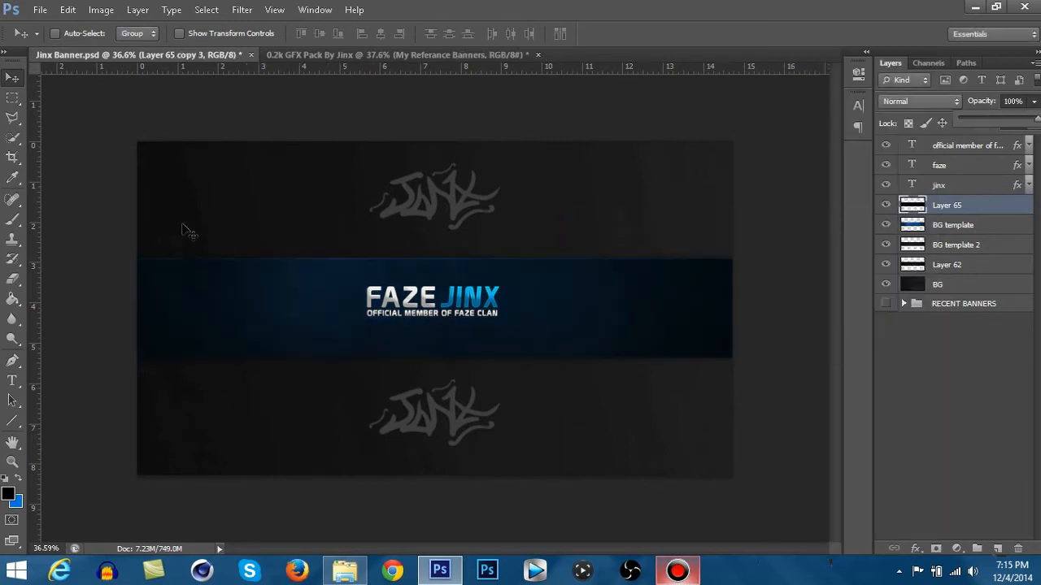
# - Show the guides and erase the centre of the black band on Layer 65 copy 3 with a soft 1200 px Eraser
pyautogui.press('e')
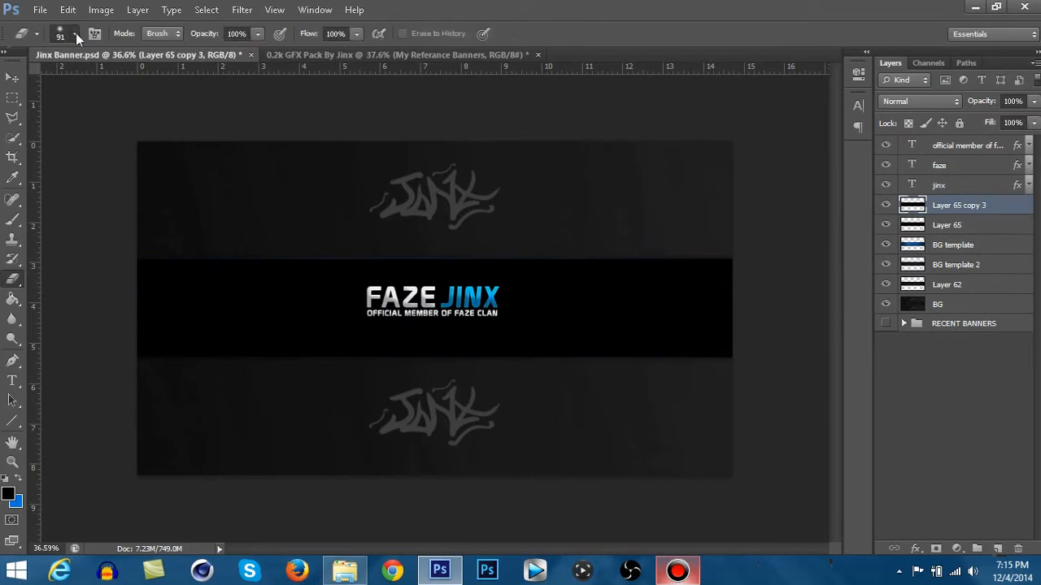
pyautogui.click(76, 33)
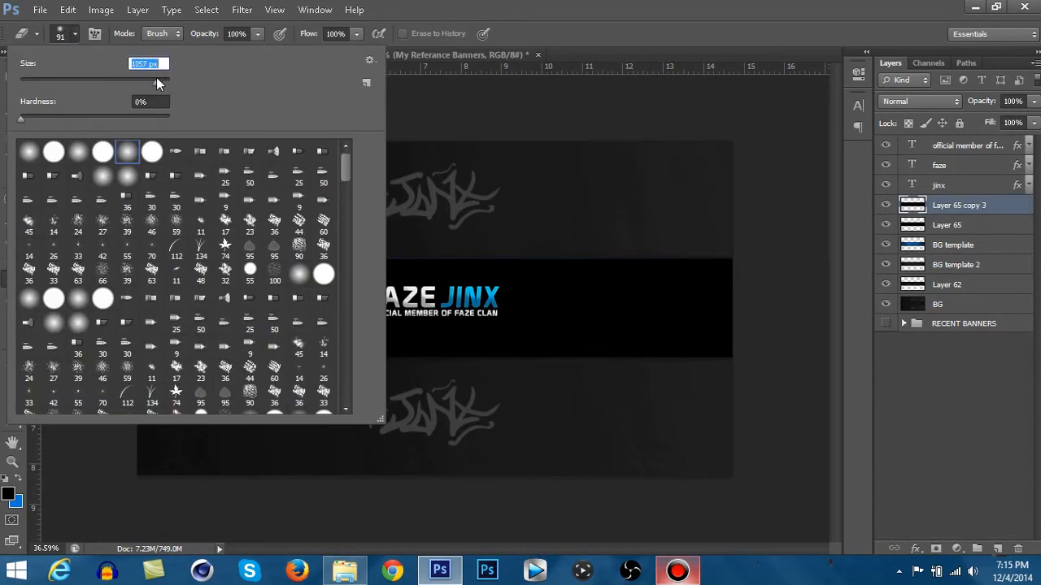
pyautogui.moveTo(155, 82); pyautogui.dragTo(86, 69)
pyautogui.write('1200')
pyautogui.press('Return')
pyautogui.hotkey('ctrl', '0')
pyautogui.hotkey('ctrl', ';')
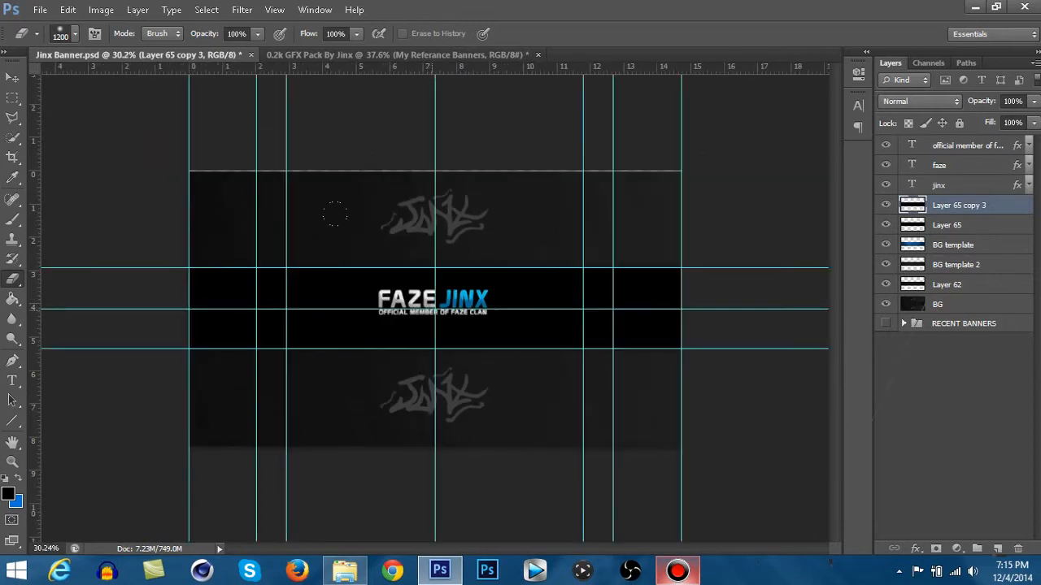
pyautogui.click(432, 309)
pyautogui.click(433, 309)
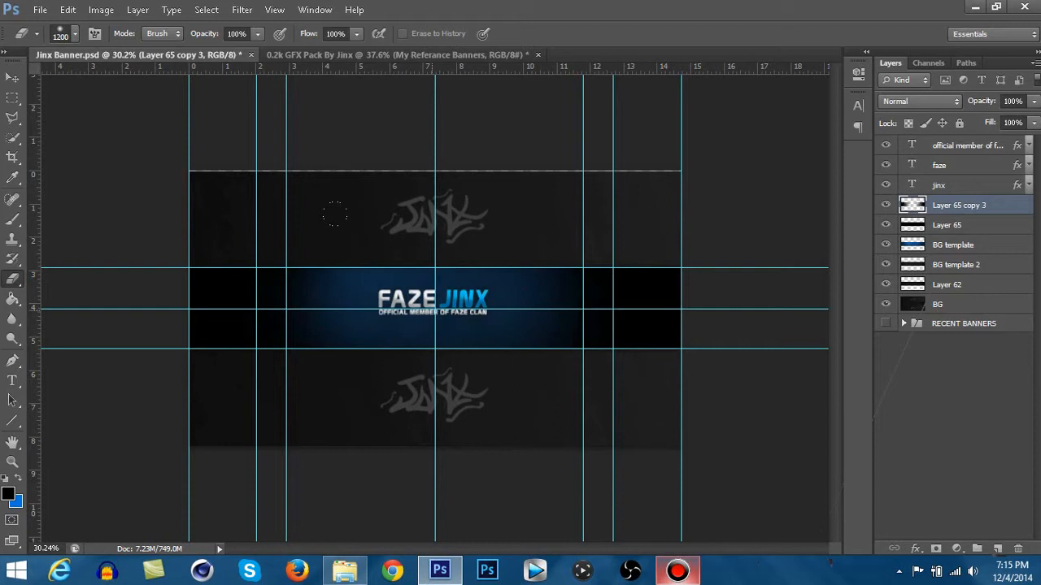
# - Enlarge the eraser to 1500 px and widen the erased centre of the band on Layer 65 copy 3
pyautogui.click(70, 36)
pyautogui.click(141, 65)
pyautogui.write('1500')
pyautogui.press('Return')
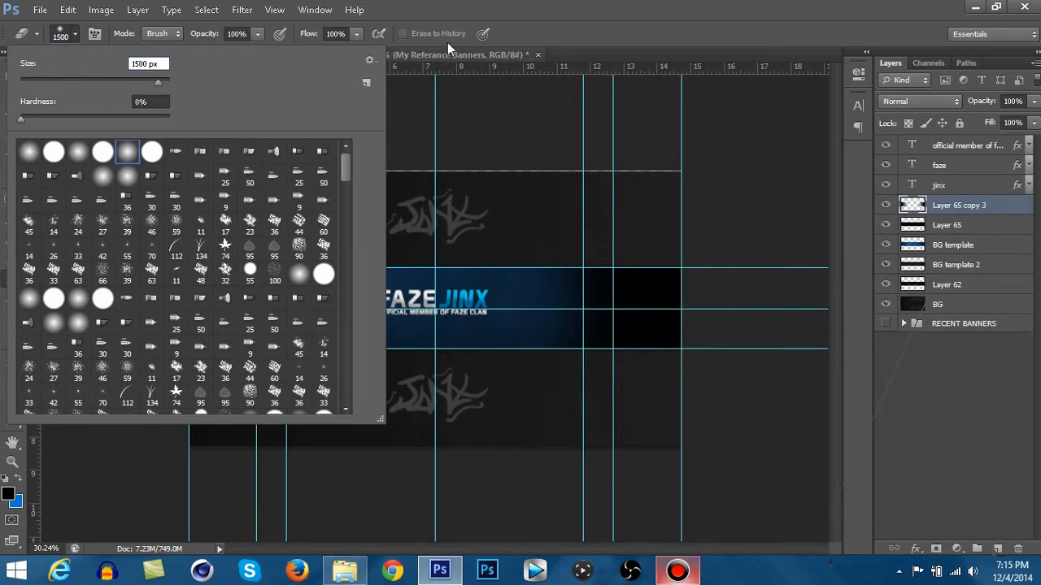
pyautogui.click(491, 4)
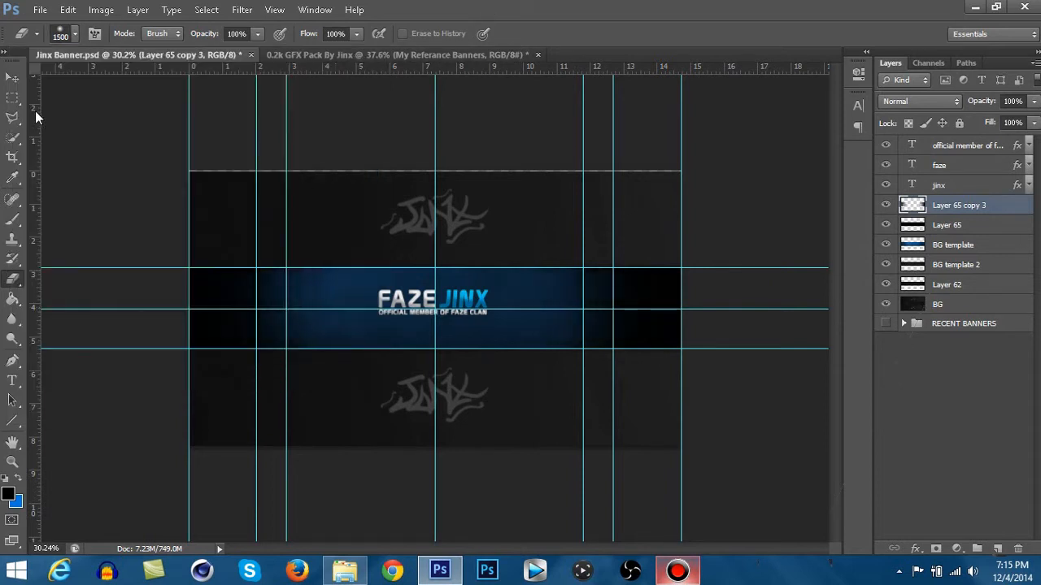
# - Hide the guides and lower Layer 65 copy 3's opacity to 42%
pyautogui.click(12, 77)
pyautogui.hotkey('ctrl', ';')
pyautogui.click(1033, 101)
pyautogui.moveTo(1033, 119); pyautogui.dragTo(988, 115)
pyautogui.click(975, 204)
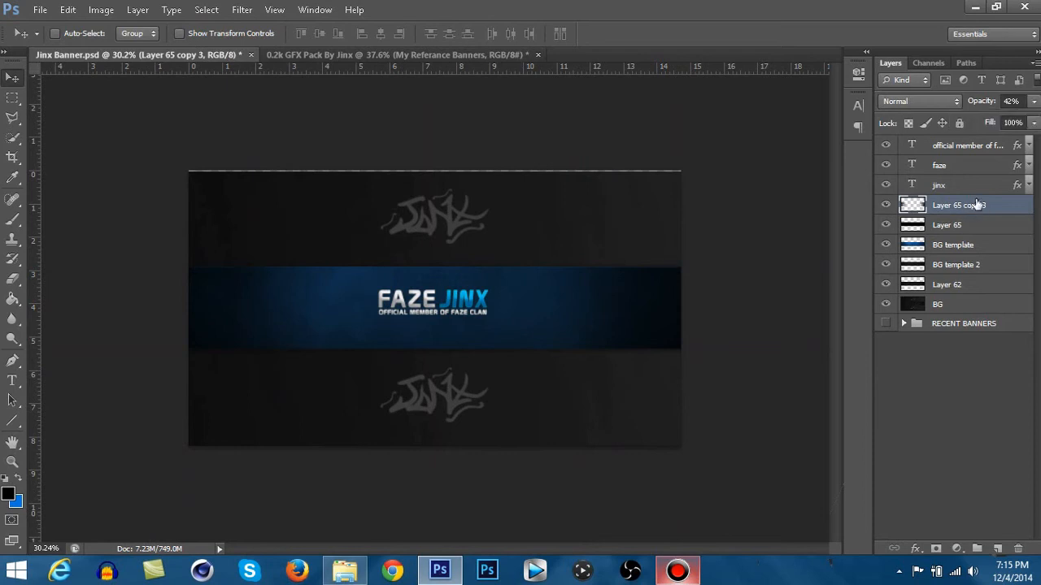
# - Create a new layer above Layer 65 copy 3 and set a near-white foreground colour for the Brush tool
pyautogui.hotkey('ctrl', 'shift', 'n')
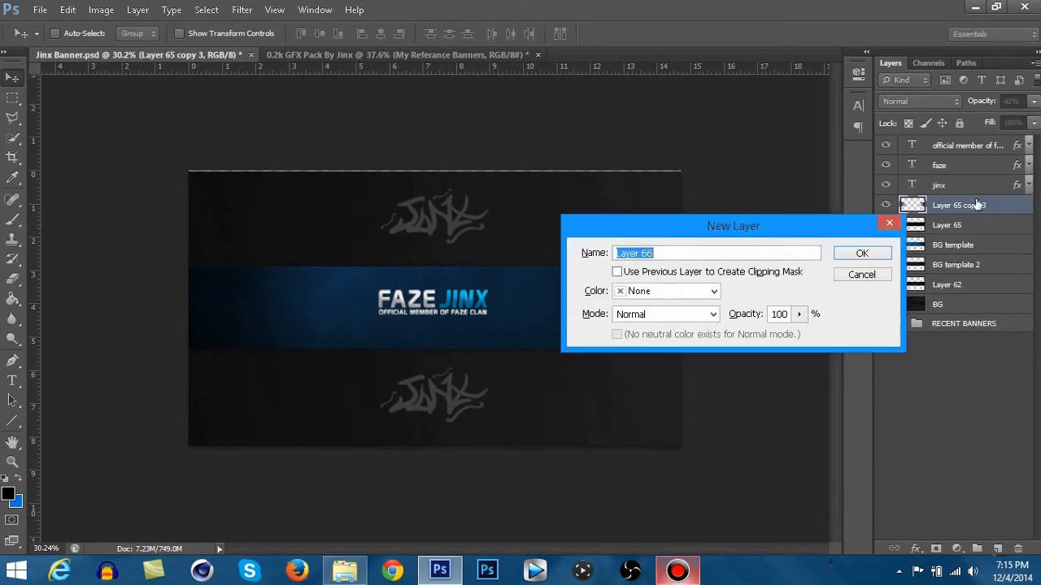
pyautogui.press('Return')
pyautogui.click(12, 218)
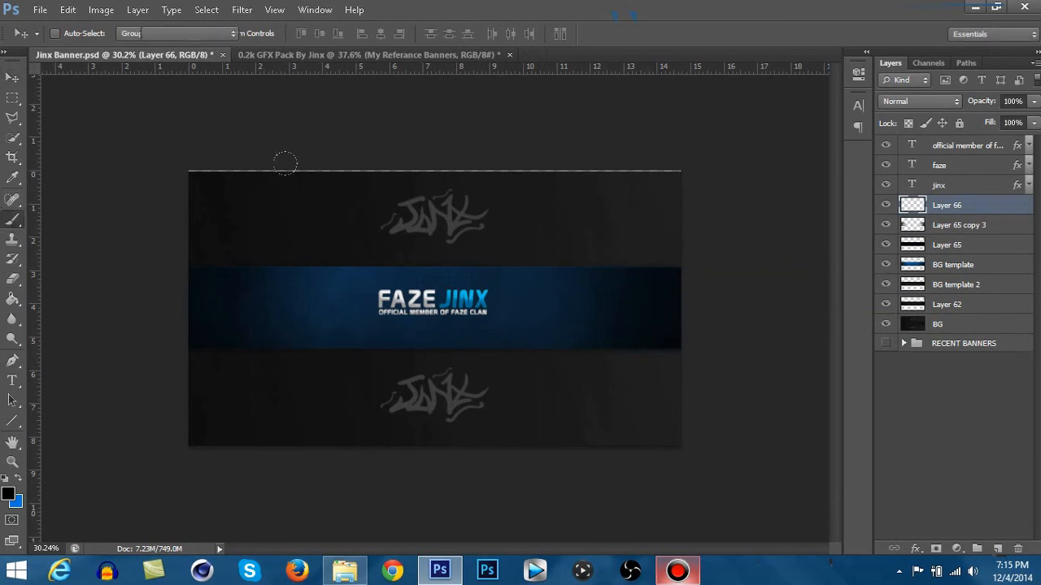
pyautogui.click(12, 491)
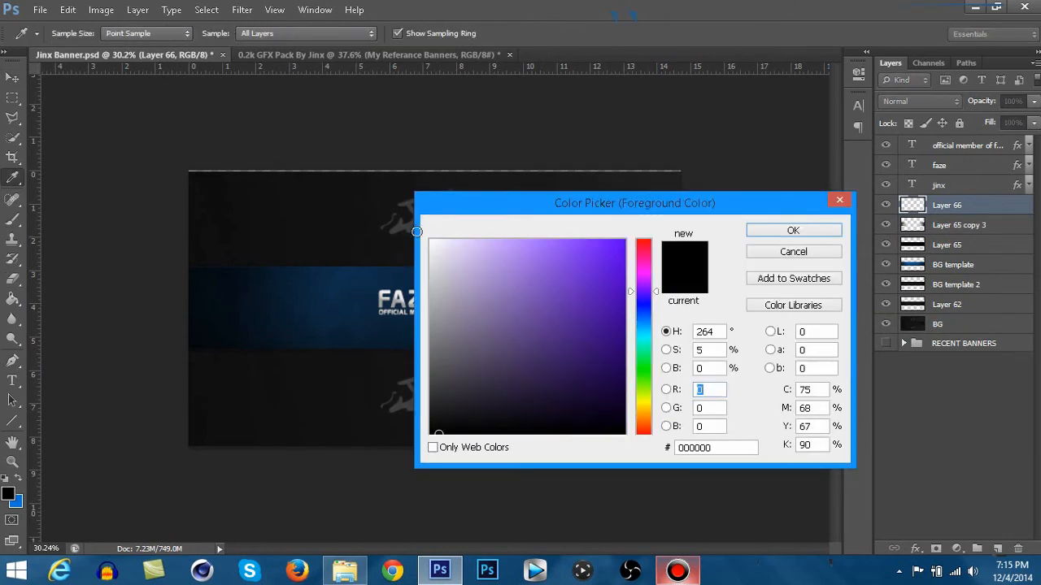
pyautogui.click(431, 258)
pyautogui.click(781, 232)
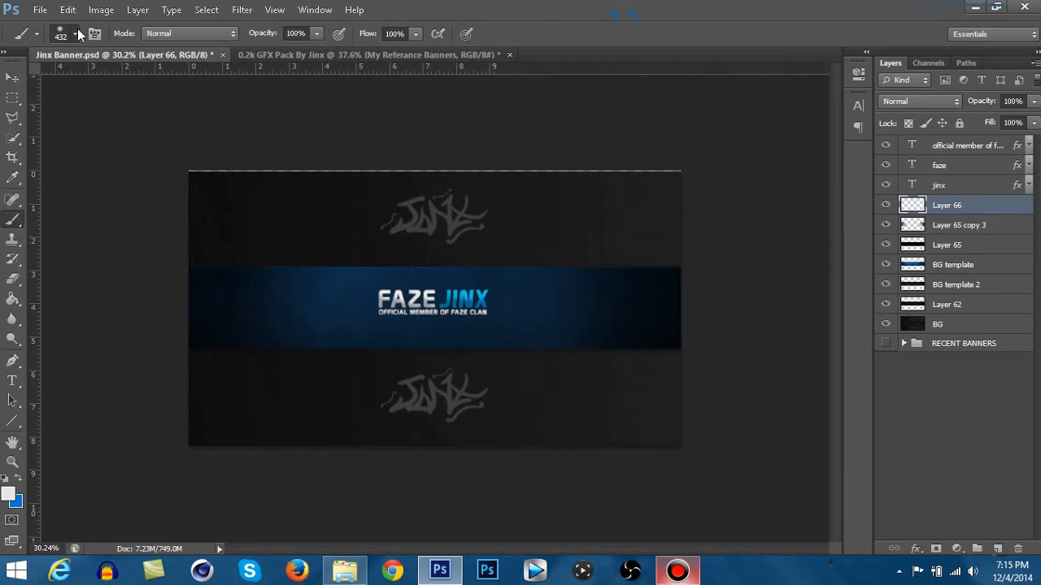
# - With the guides shown, paint one soft near-white 1057 px brush spot over the lower Jinx logo on the vertical centre guide
pyautogui.click(77, 34)
pyautogui.moveTo(152, 82); pyautogui.dragTo(154, 82)
pyautogui.click(158, 81)
pyautogui.click(476, 7)
pyautogui.click(74, 35)
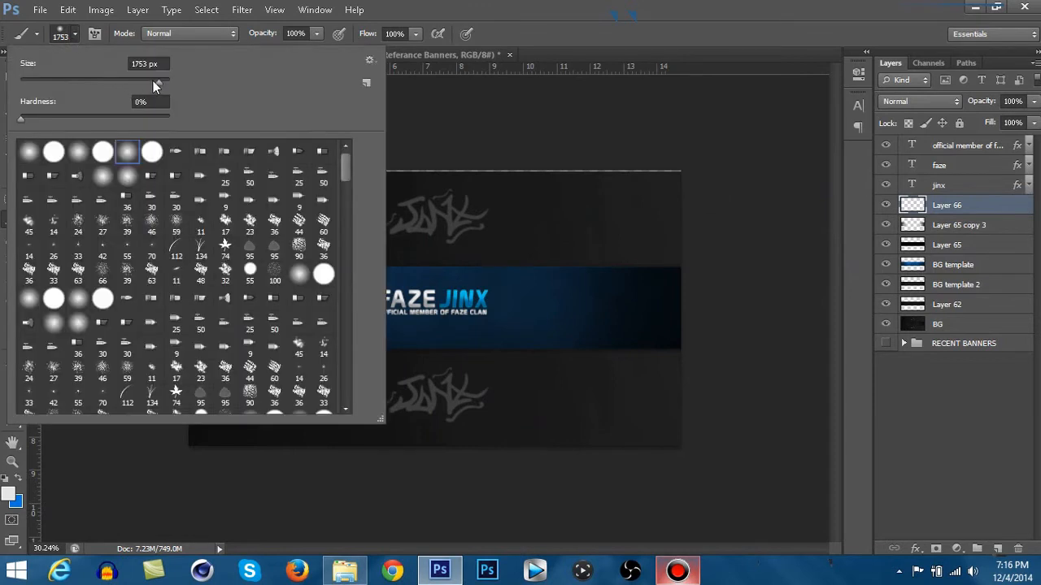
pyautogui.moveTo(155, 80); pyautogui.dragTo(156, 80)
pyautogui.click(458, 5)
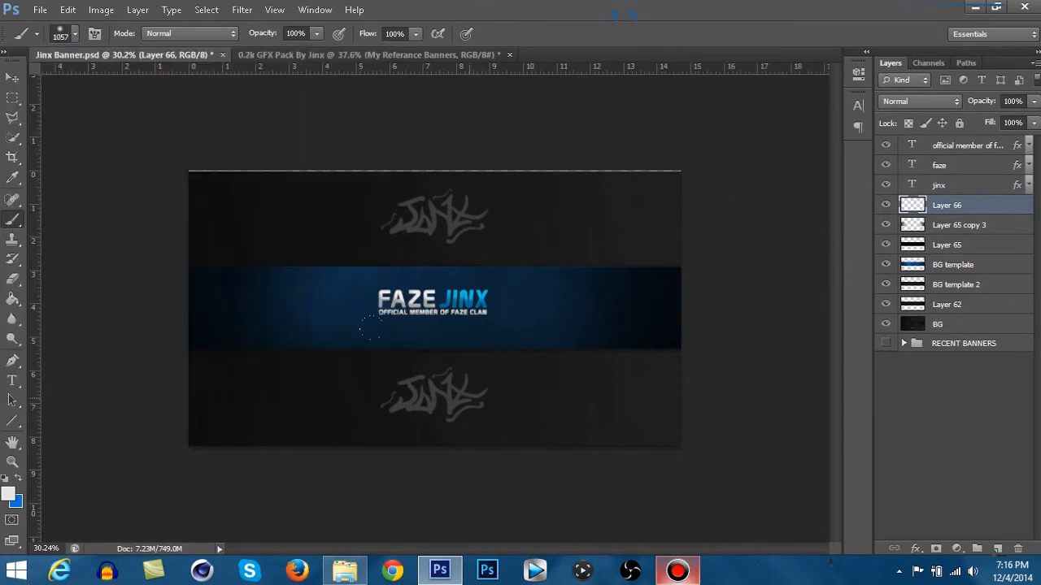
pyautogui.hotkey('ctrl', ';')
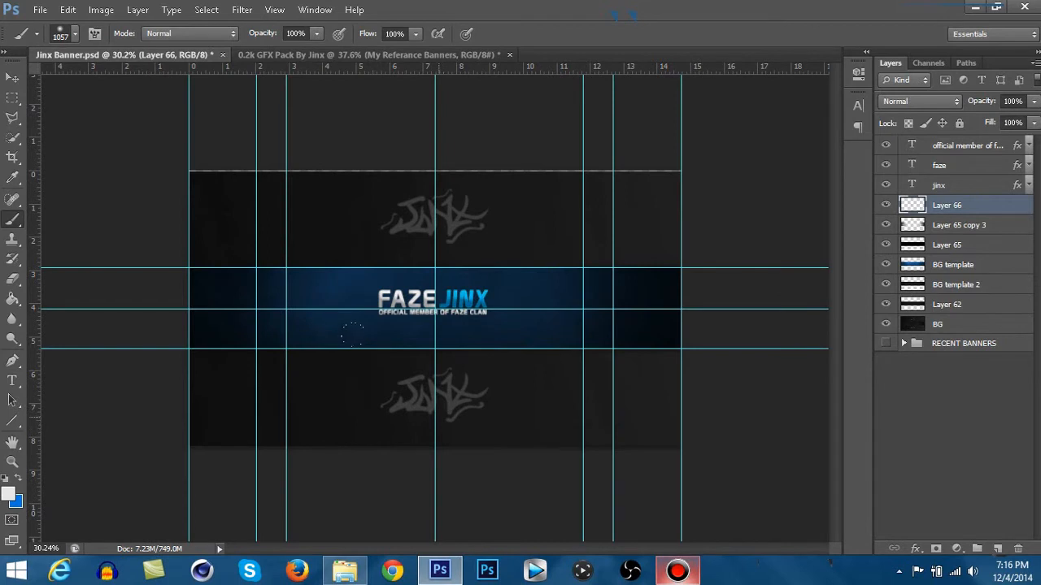
pyautogui.click(435, 428)
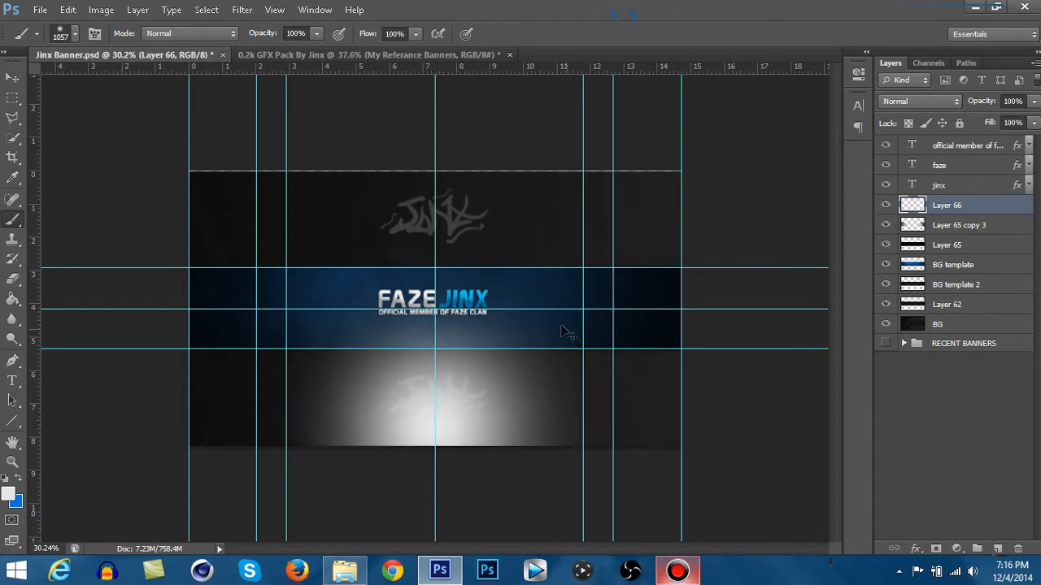
# - Hide the guides and lower Layer 66's opacity to 49%
pyautogui.hotkey('ctrl', ';')
pyautogui.click(1033, 101)
pyautogui.moveTo(994, 121)
pyautogui.mouseDown()
pyautogui.moveTo(976, 121)
pyautogui.moveTo(1006, 121)
pyautogui.mouseUp()
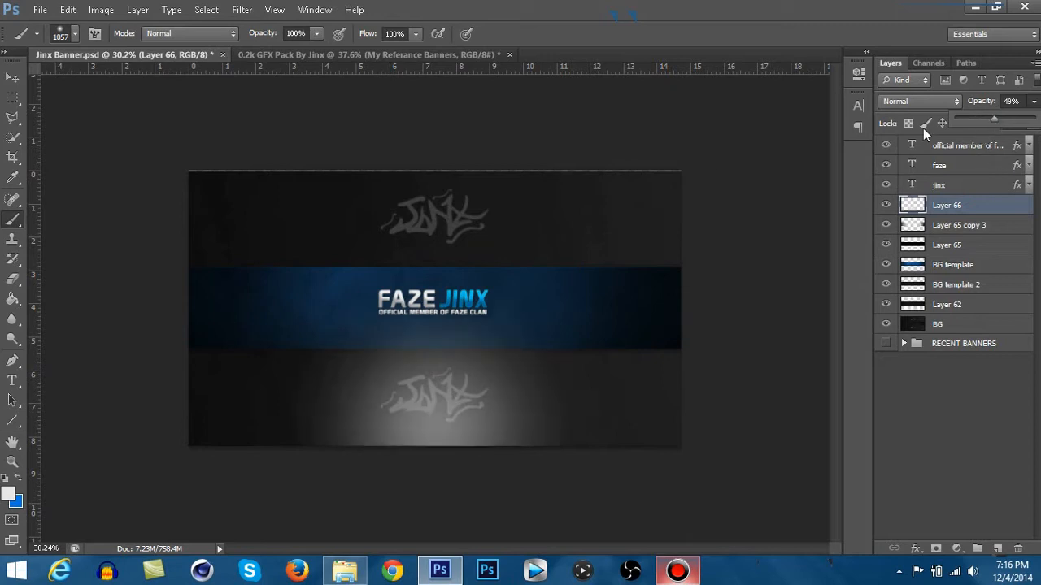
# - Delete the part of Layer 66's white glow below the blue band using a rectangular selection, then deselect and hide the guides
pyautogui.click(12, 98)
pyautogui.hotkey('ctrl', ';')
pyautogui.moveTo(184, 348); pyautogui.dragTo(817, 452)
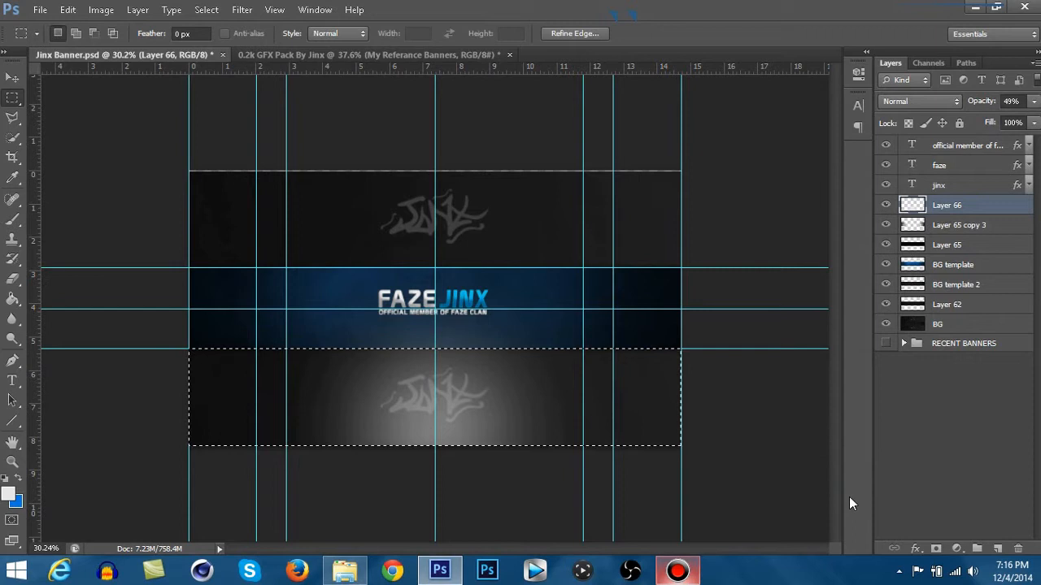
pyautogui.press('Delete')
pyautogui.hotkey('ctrl', 'd')
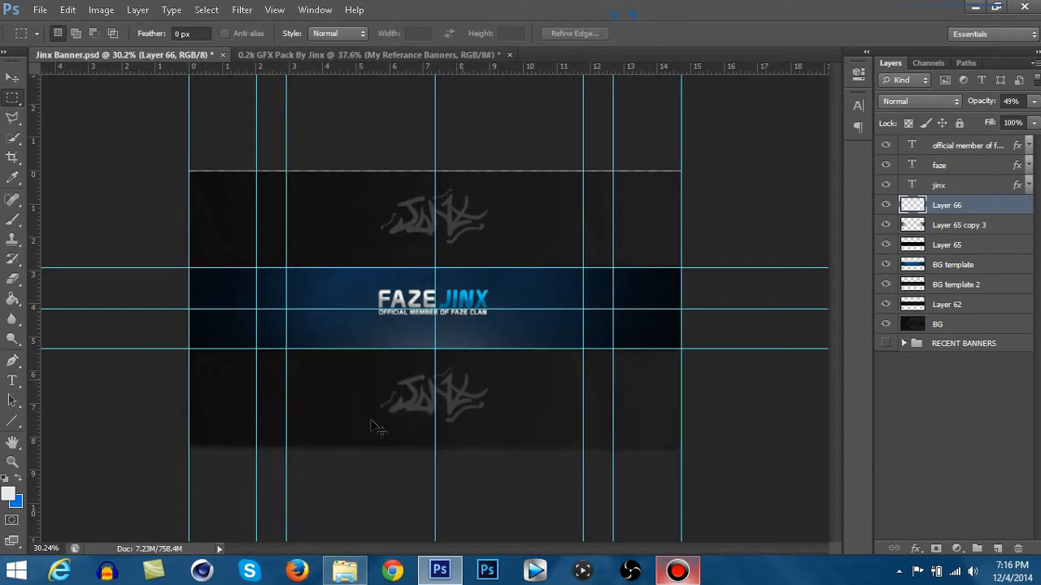
pyautogui.hotkey('ctrl', ';')
pyautogui.scroll(2, 421, 345)
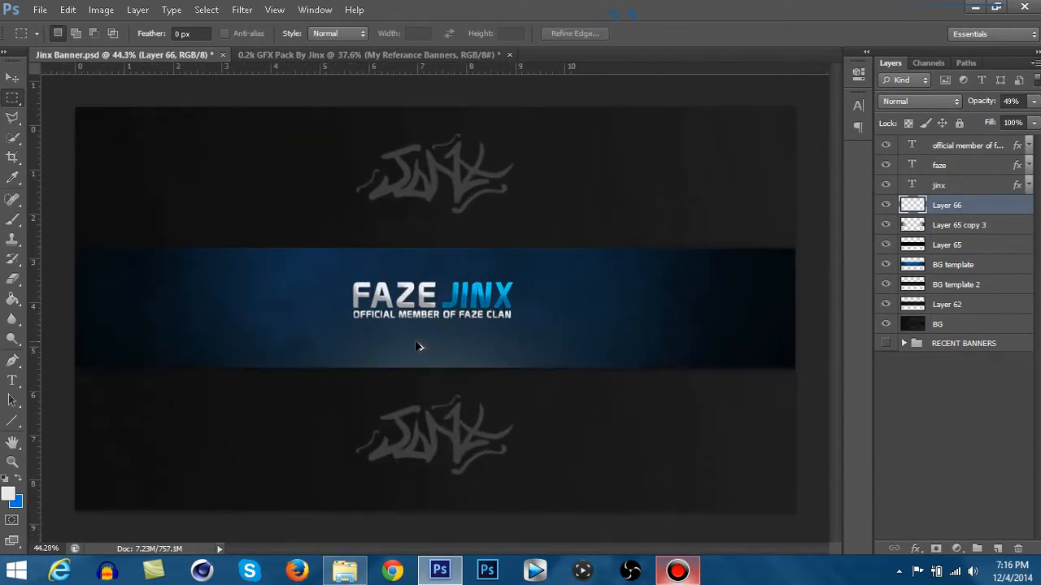
# - Try to stretch Layer 65's upper edge slightly upward with Free Transform, to a height of 100.57%
pyautogui.click(950, 305)
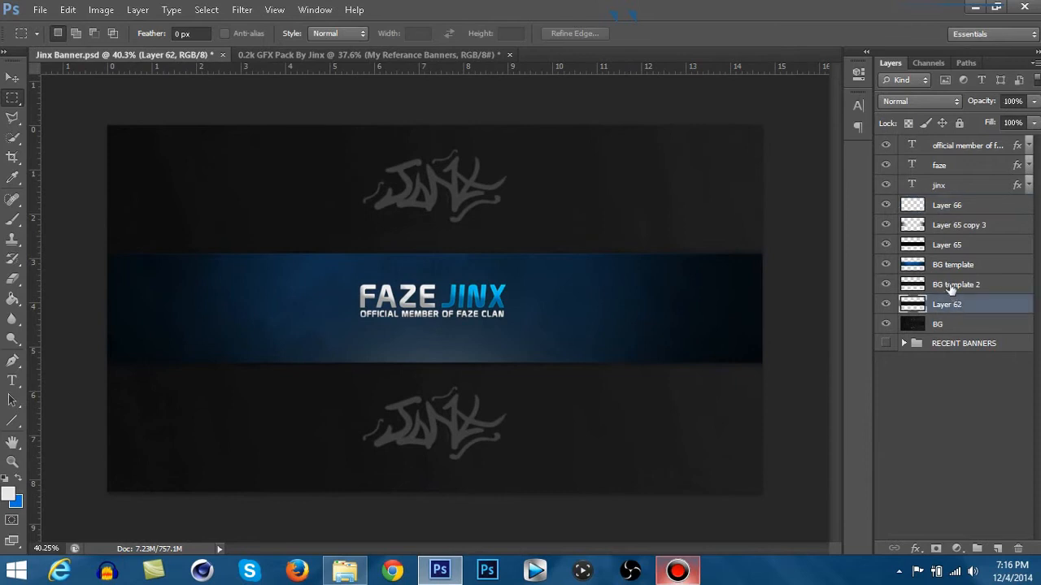
pyautogui.click(948, 246)
pyautogui.hotkey('ctrl', 't')
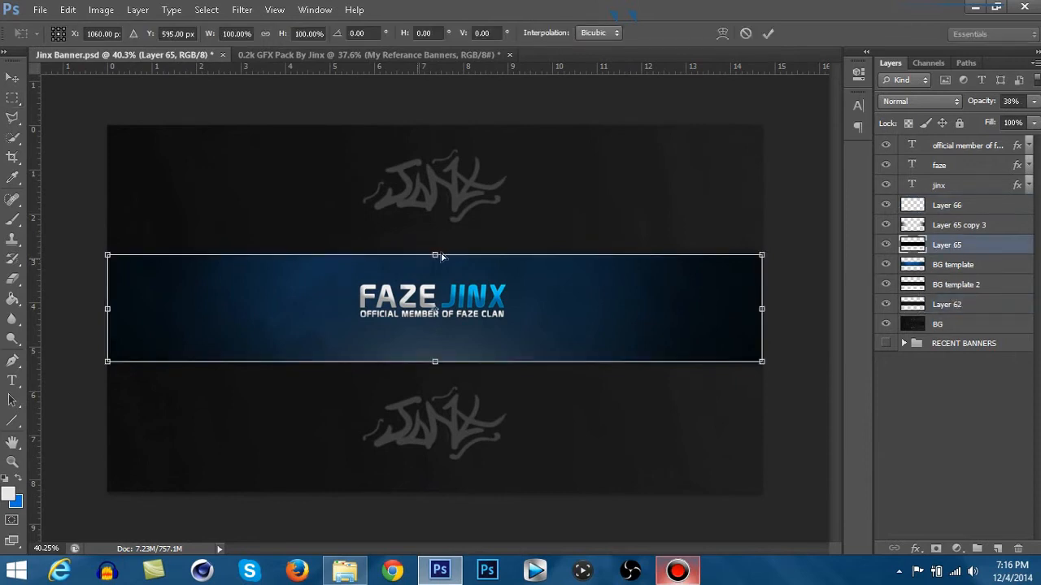
pyautogui.scroll(7, 441, 257)
pyautogui.moveTo(438, 269); pyautogui.dragTo(437, 264)
pyautogui.press('v')
pyautogui.press('Escape')
pyautogui.scroll(-7, 488, 304)
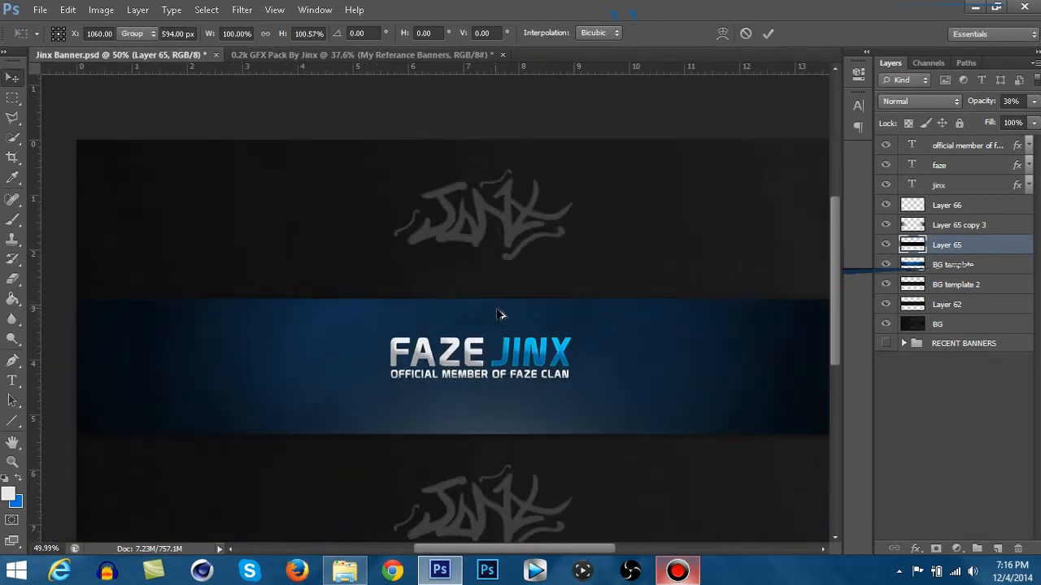
# - Save the Jinx Banner.psd document
pyautogui.scroll(-1, 498, 310)
pyautogui.click(42, 10)
pyautogui.click(70, 179)
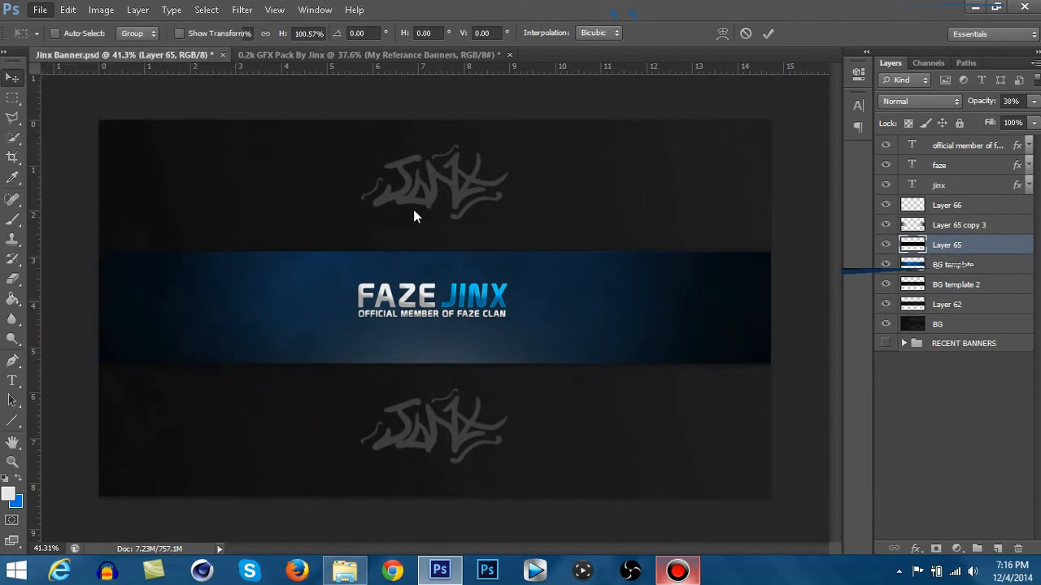
# - Lower the opacity of Layer 66's white glow to 28%
pyautogui.click(974, 210)
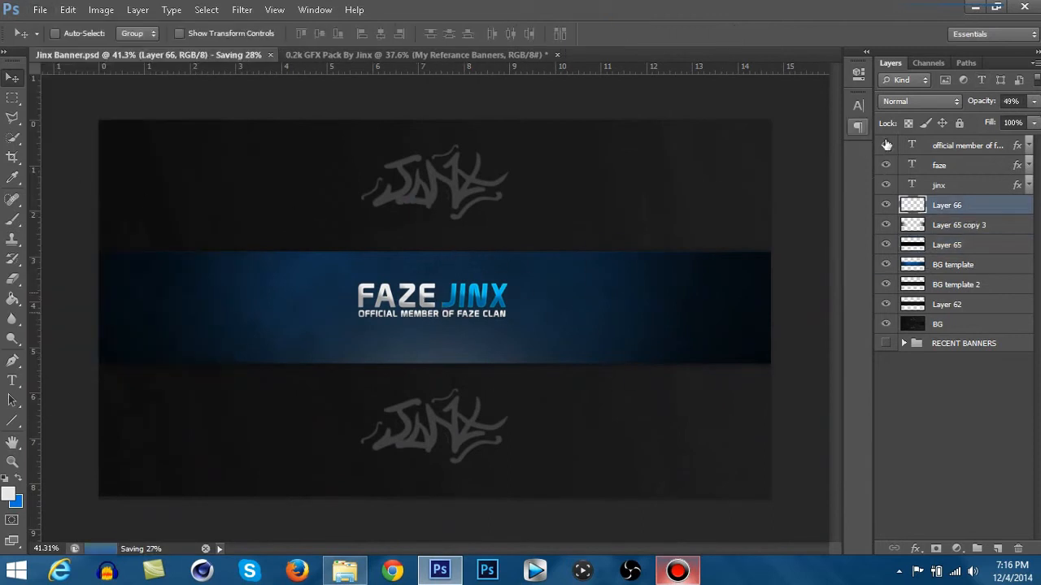
pyautogui.click(1033, 100)
pyautogui.moveTo(989, 119); pyautogui.dragTo(986, 120)
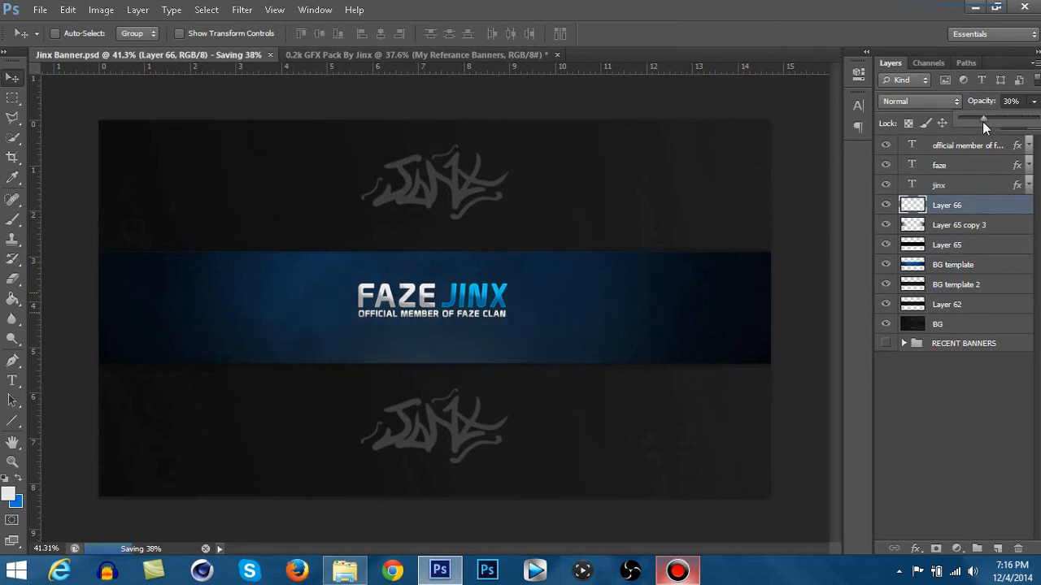
# - Set the colour of the JINX title text to the darker blue 005caf
pyautogui.click(12, 380)
pyautogui.moveTo(441, 297); pyautogui.dragTo(597, 283)
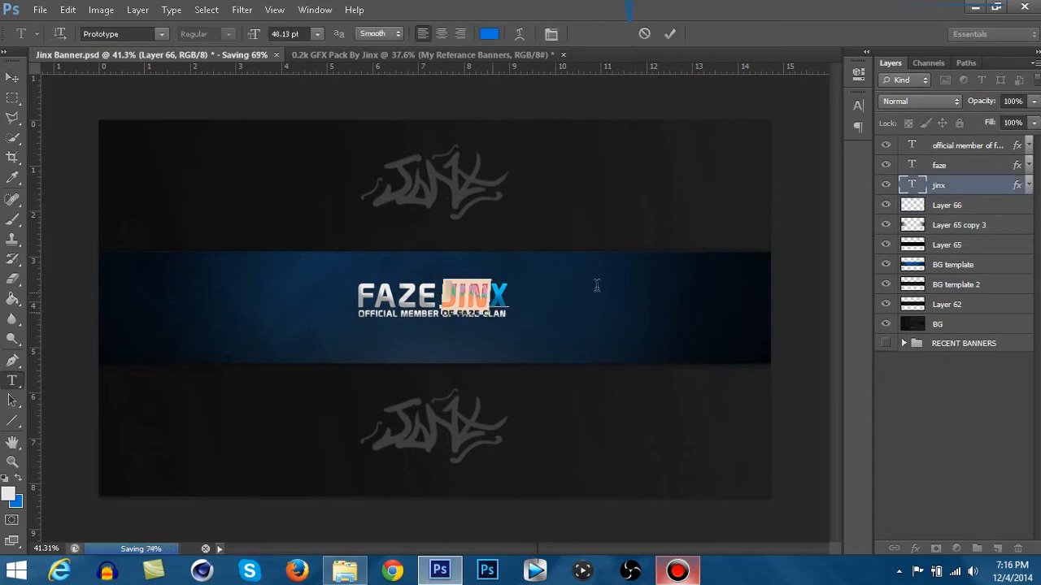
pyautogui.click(20, 481)
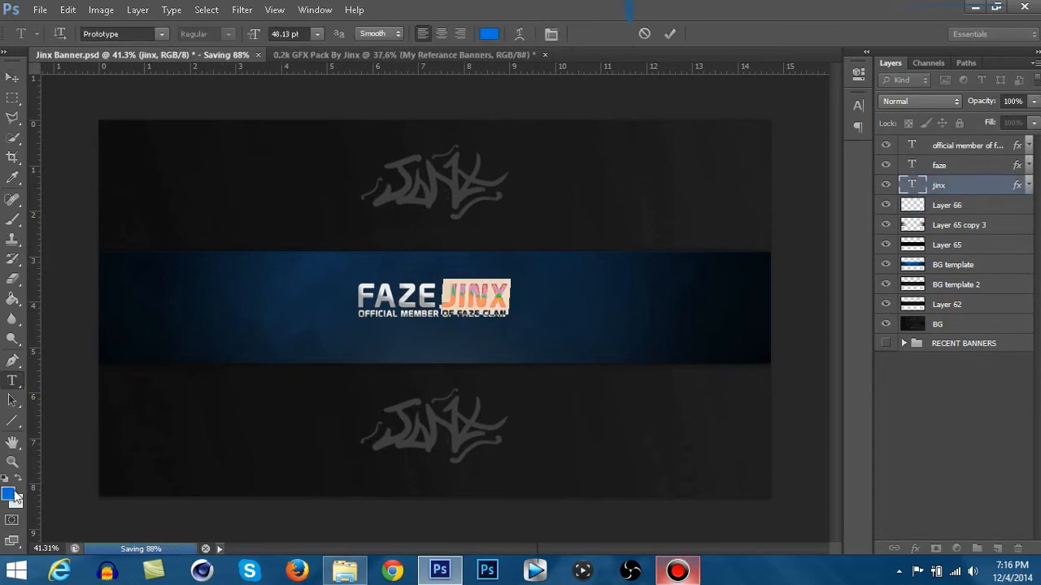
pyautogui.click(9, 493)
pyautogui.moveTo(623, 264); pyautogui.dragTo(623, 287)
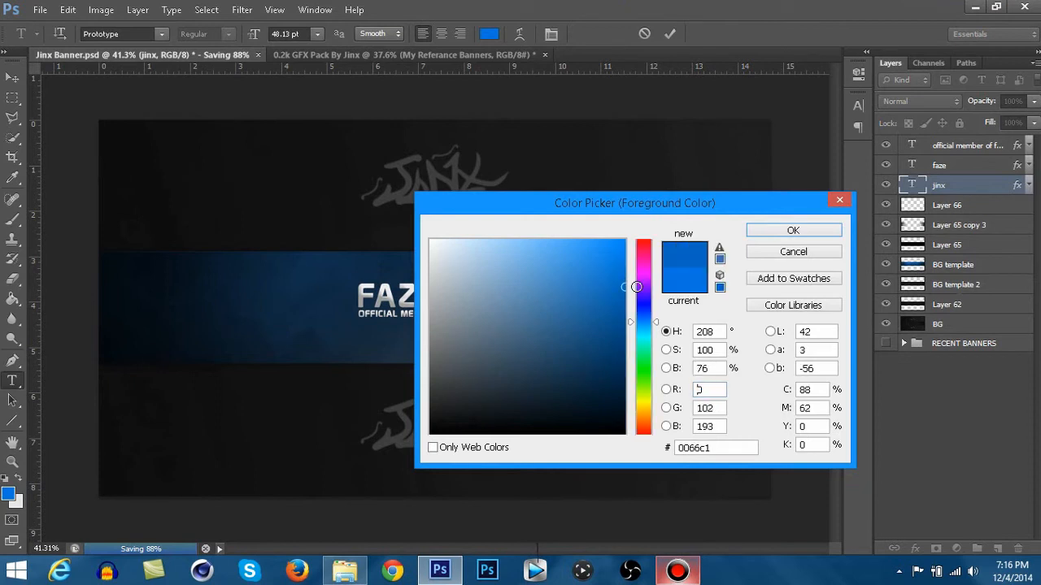
pyautogui.click(793, 231)
# - Darken the JINX title text further to 004d92, finish the text edit and save the banner
pyautogui.moveTo(445, 296)
pyautogui.mouseDown()
pyautogui.moveTo(587, 301)
pyautogui.moveTo(623, 320)
pyautogui.mouseUp()
pyautogui.click(11, 495)
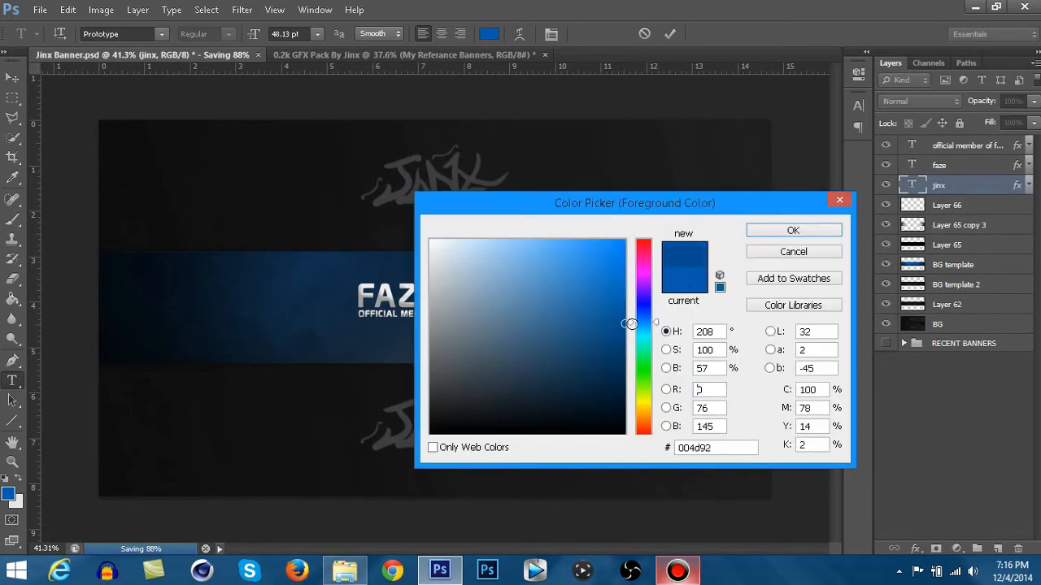
pyautogui.click(768, 231)
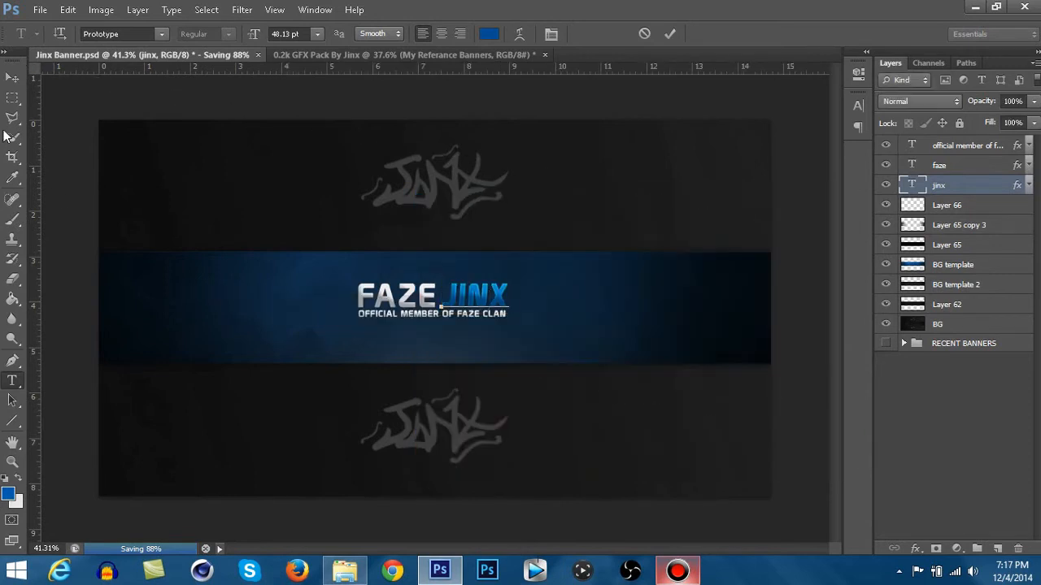
pyautogui.click(12, 77)
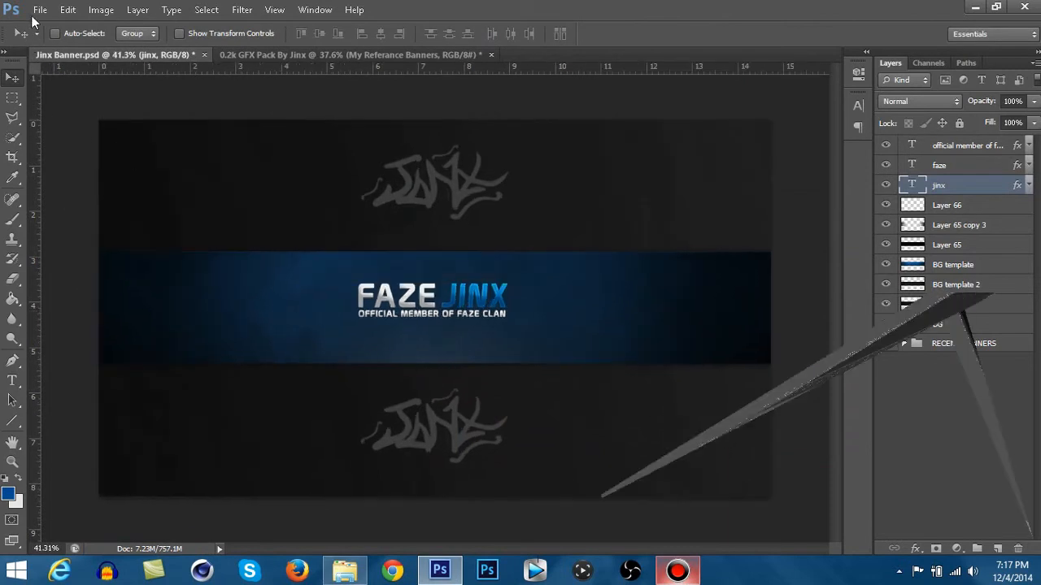
pyautogui.click(38, 11)
pyautogui.click(50, 173)
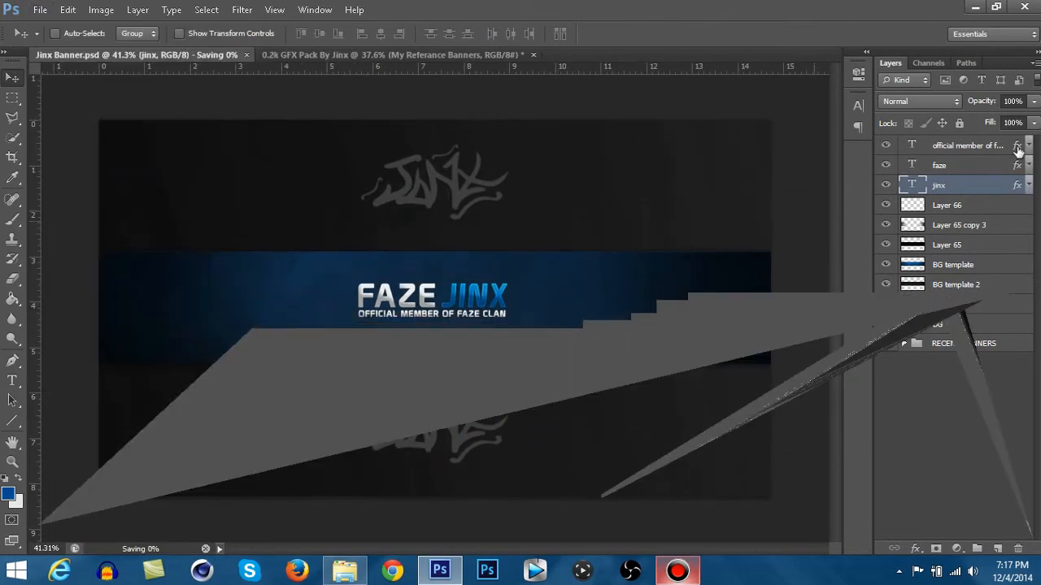
# - Rename Layer 66 as "white blur"
pyautogui.click(966, 211)
pyautogui.doubleClick(954, 208)
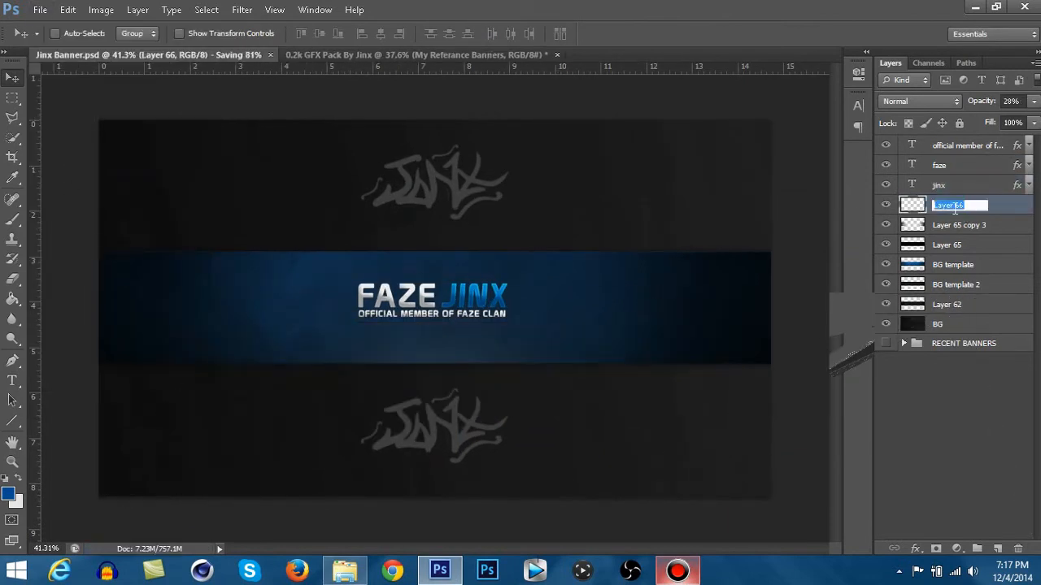
pyautogui.write('white')
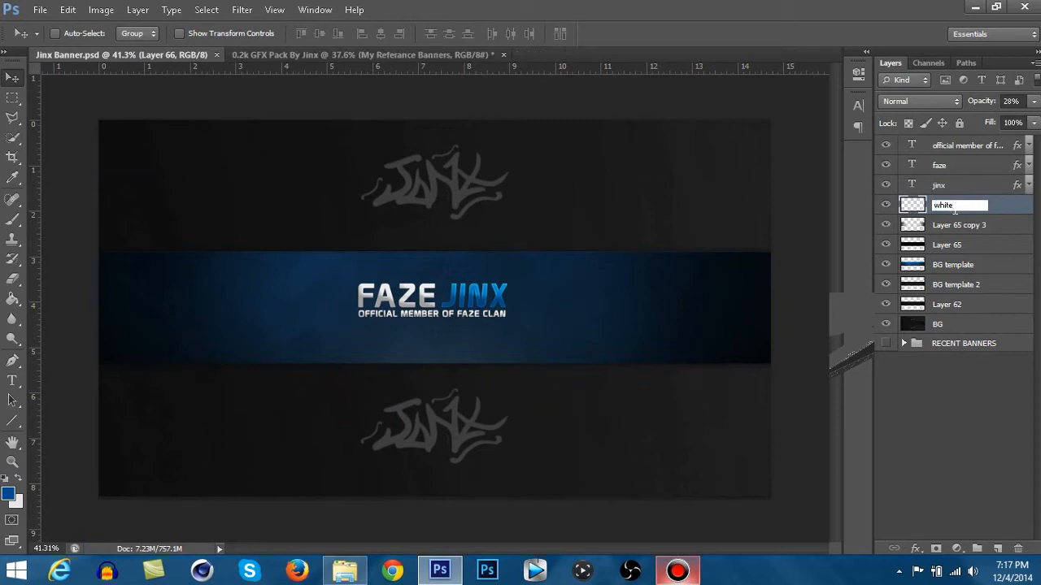
pyautogui.press('Return')
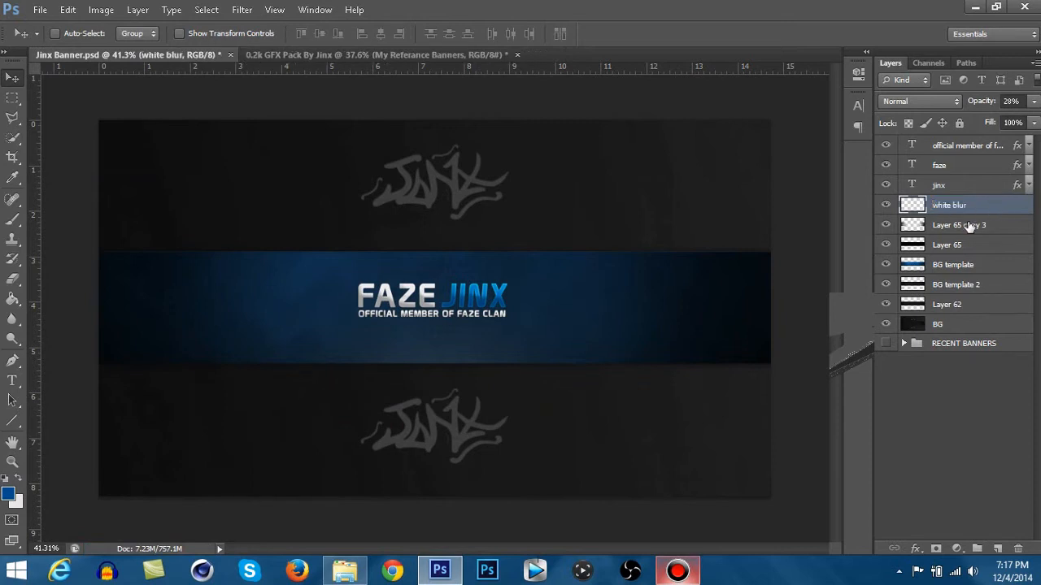
# - Rename Layer 65 copy 3 as "black outside"
pyautogui.click(963, 226)
pyautogui.doubleClick(960, 225)
pyautogui.write('b')
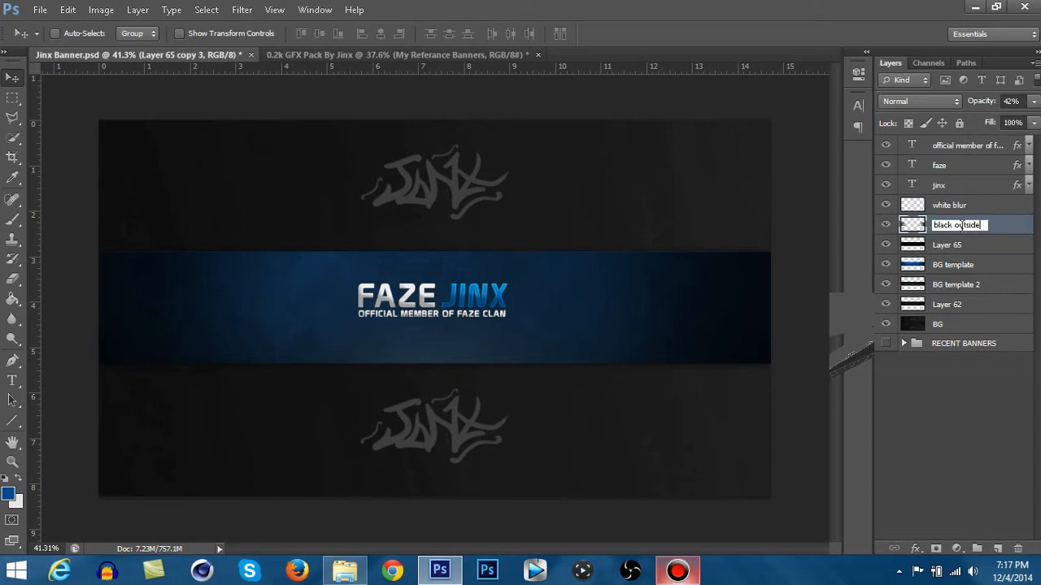
pyautogui.write('lack outside')
pyautogui.press('Return')
# - Rename Layer 65 as "black layer"
pyautogui.click(947, 244)
pyautogui.doubleClick(947, 244)
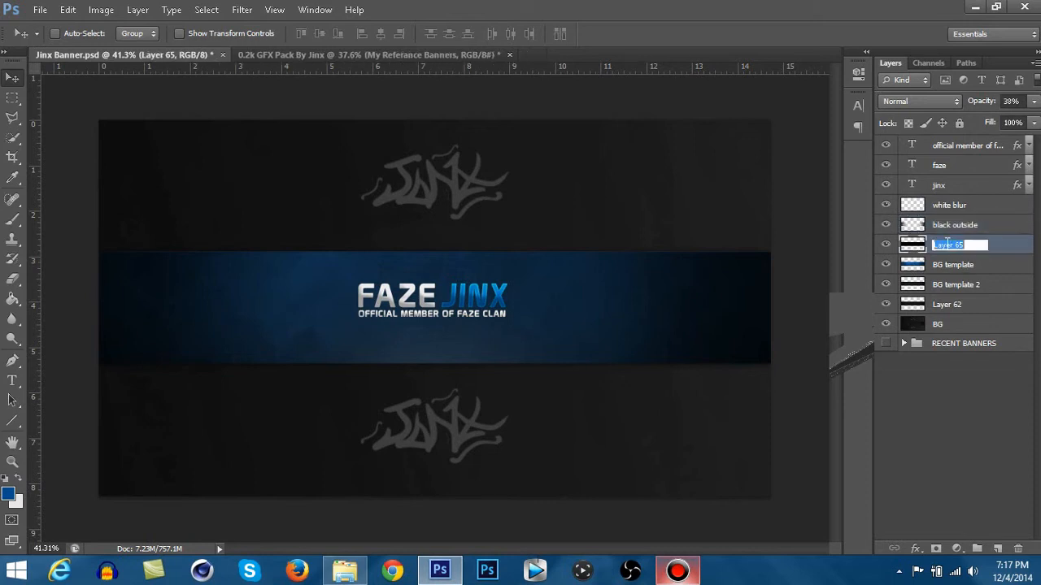
pyautogui.write('black l')
pyautogui.press('Return')
# - Rename the BG template layer as "BG blue"
pyautogui.doubleClick(953, 265)
pyautogui.click(947, 267)
pyautogui.hotkey('shift', 'End')
pyautogui.press('Delete')
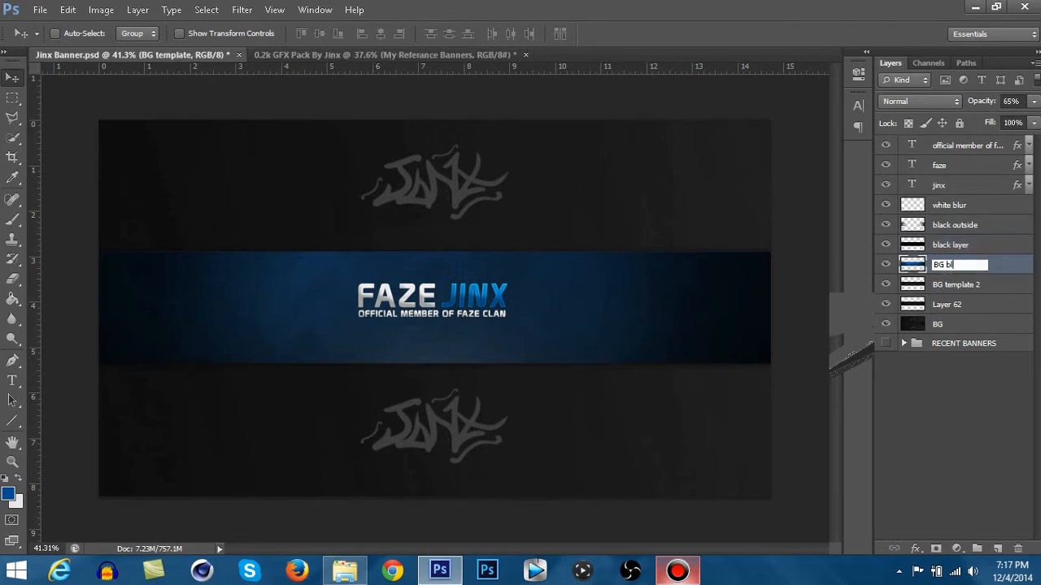
pyautogui.press('Return')
# - Rename the BG template 2 layer as "BG black"
pyautogui.doubleClick(974, 285)
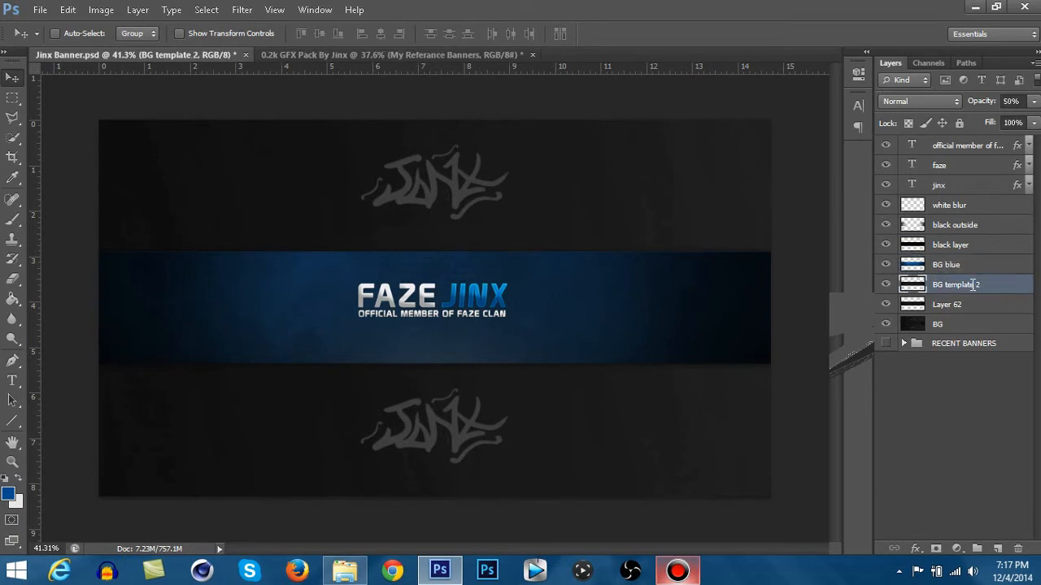
pyautogui.click(972, 286)
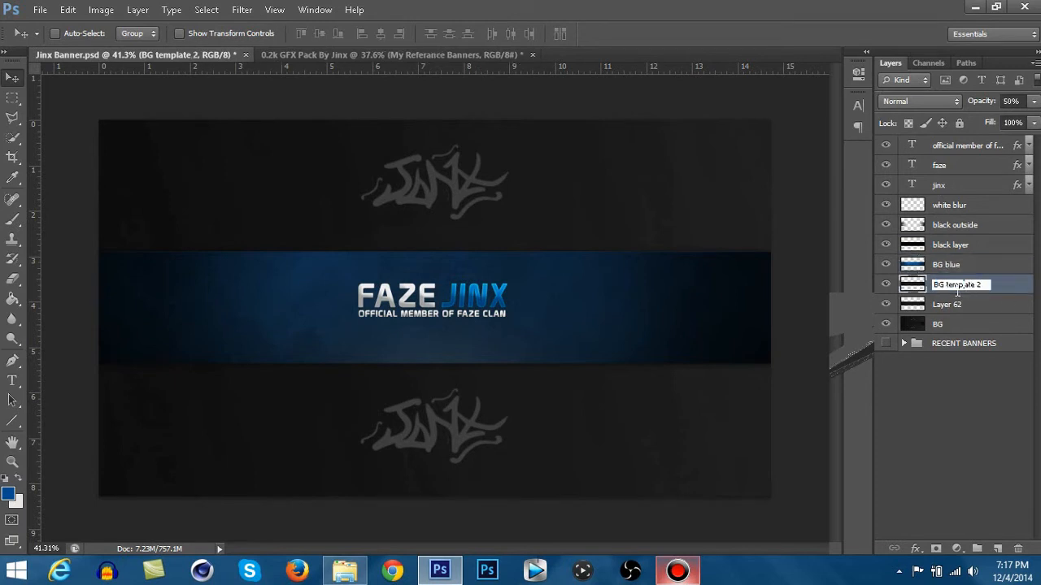
pyautogui.hotkey('shift', 'End')
pyautogui.press('Delete')
pyautogui.press('Return')
pyautogui.click(971, 266)
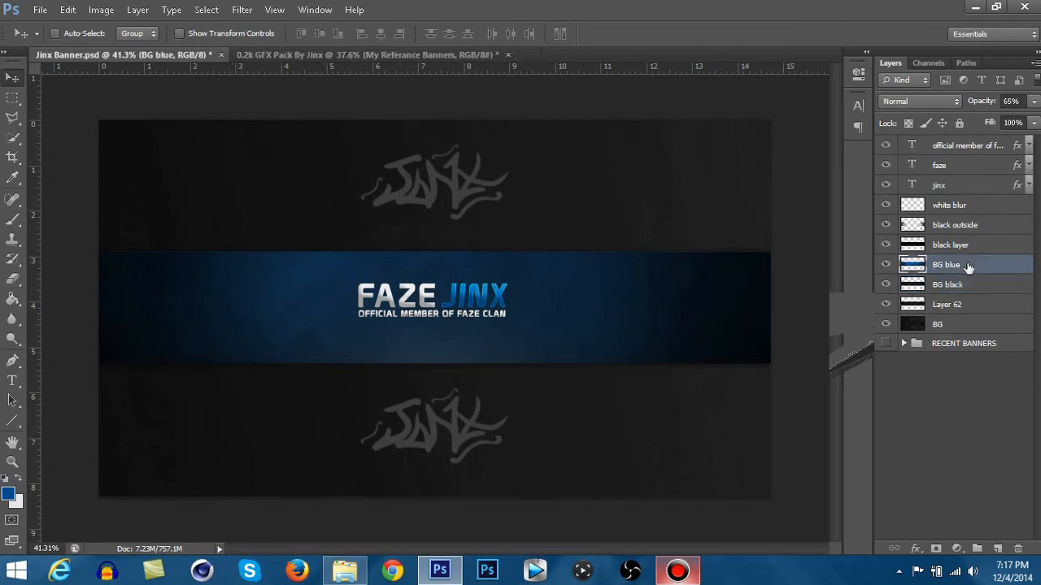
pyautogui.scroll(1, 569, 293)
pyautogui.scroll(1, 569, 294)
pyautogui.scroll(-3, 556, 302)
pyautogui.scroll(2, 525, 304)
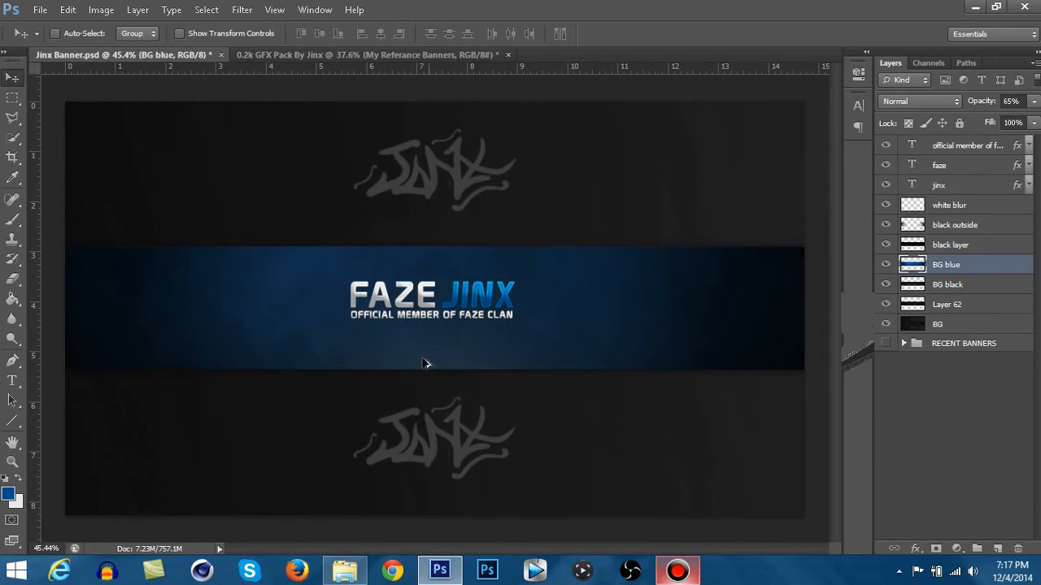
pyautogui.scroll(-2, 425, 360)
# - Place the Twitter_logo_white image from the Sponsers folder in Pictures into the banner, above the tagline text layer
pyautogui.click(958, 152)
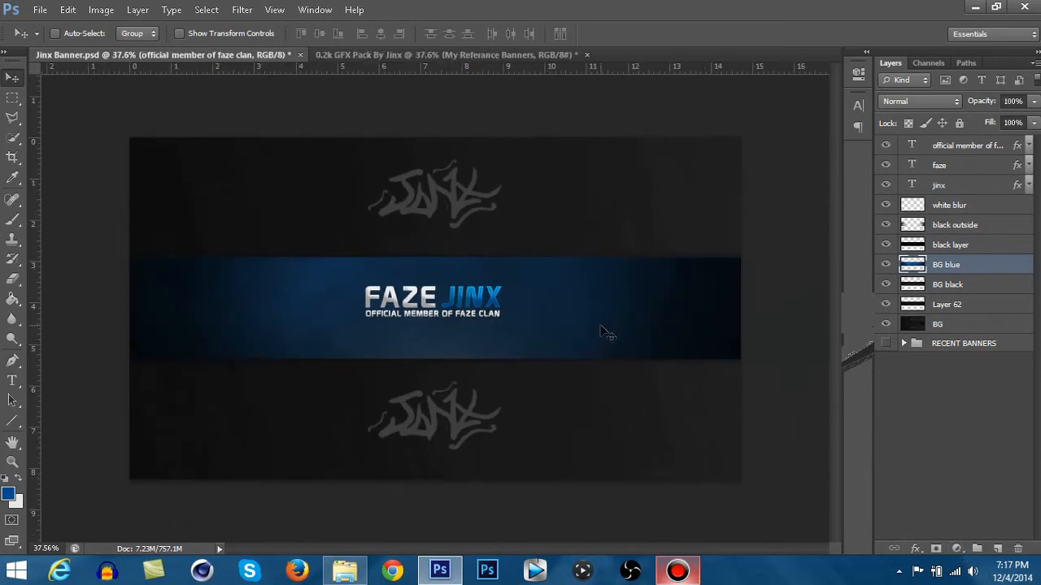
pyautogui.click(345, 571)
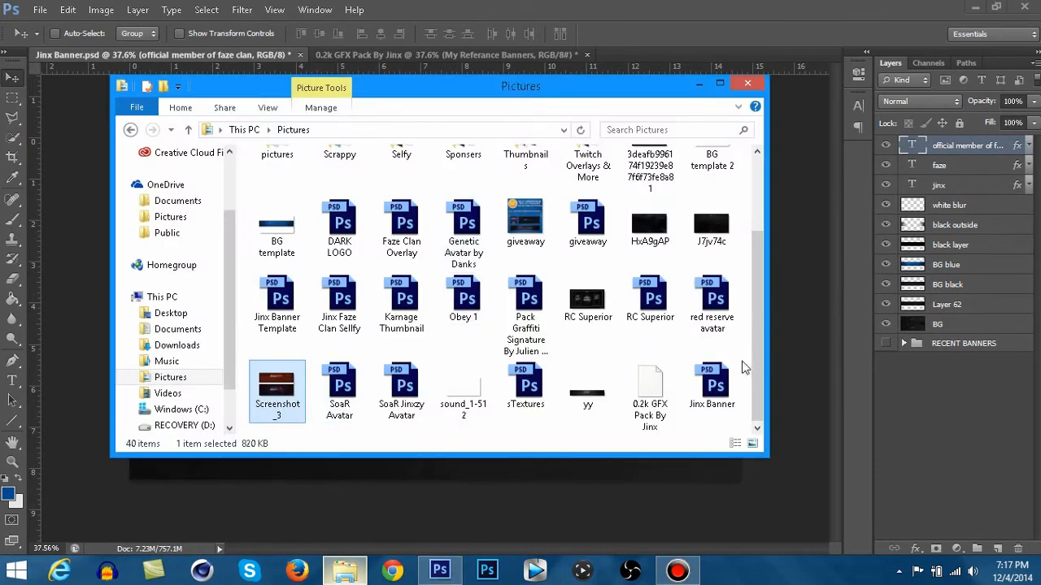
pyautogui.moveTo(753, 325); pyautogui.dragTo(753, 250)
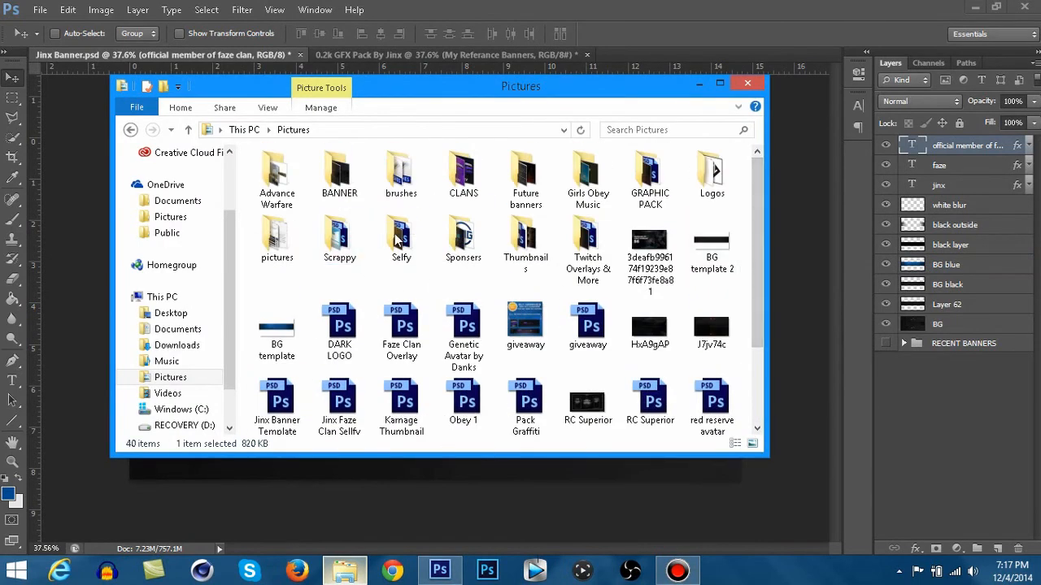
pyautogui.doubleClick(457, 241)
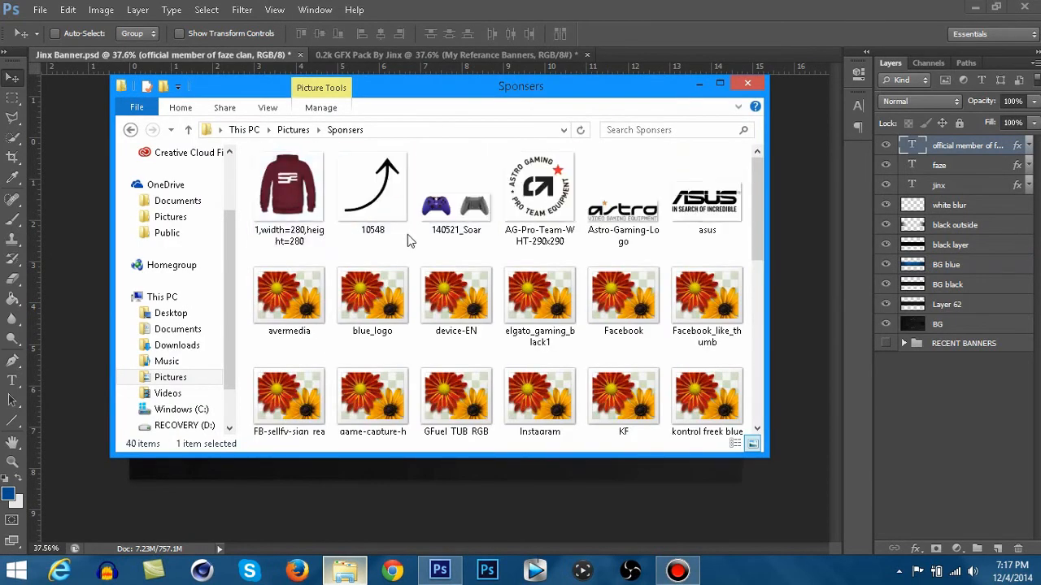
pyautogui.scroll(-3, 313, 358)
pyautogui.scroll(-3, 470, 385)
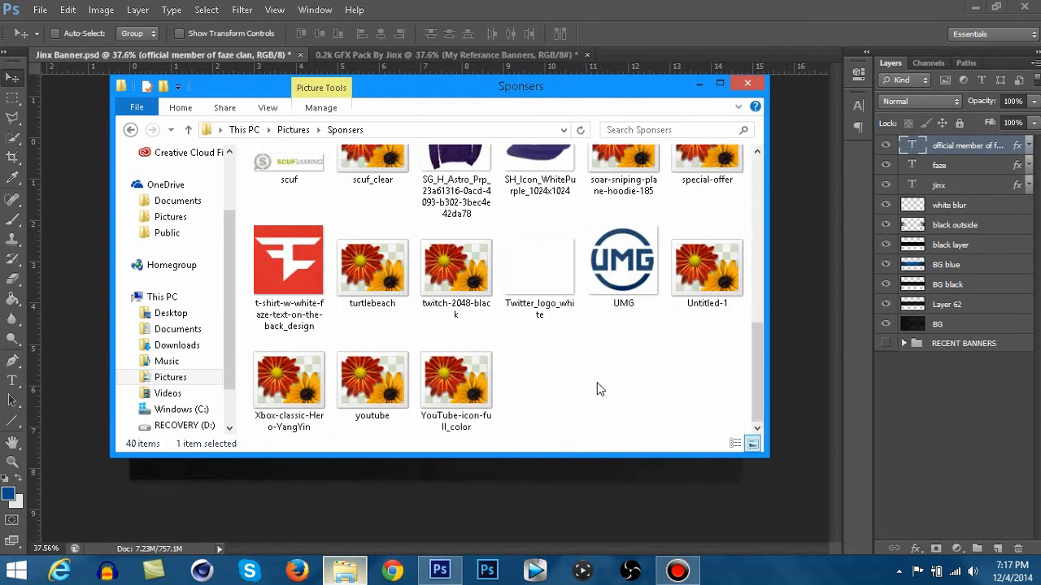
pyautogui.moveTo(540, 276); pyautogui.dragTo(453, 330)
# - Shrink the Twitter logo to a small icon in the blue band, left of the FAZE title, and commit the placement
pyautogui.moveTo(513, 371); pyautogui.dragTo(407, 286)
pyautogui.scroll(2, 370, 280)
pyautogui.scroll(2, 370, 280)
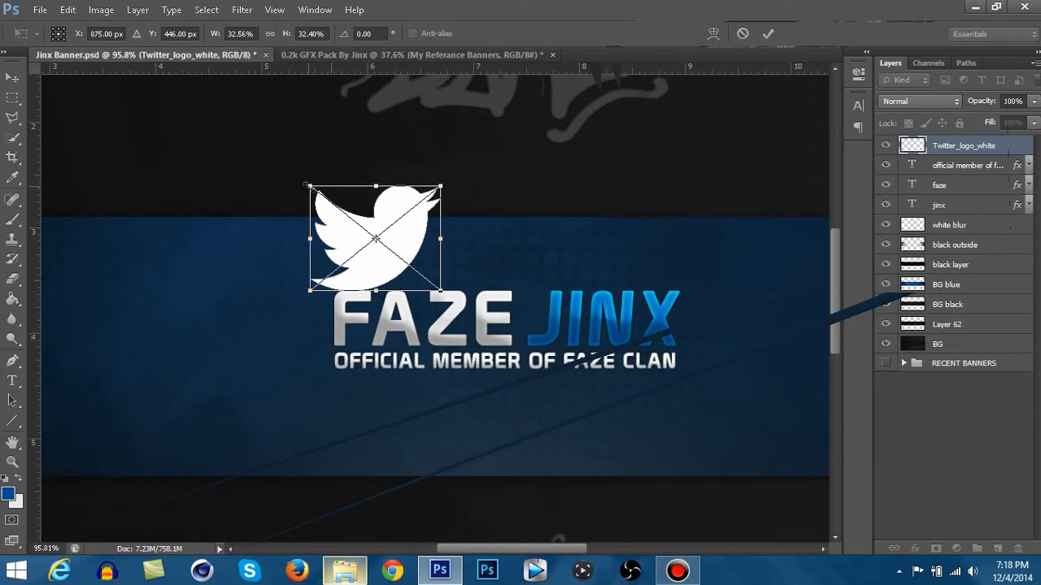
pyautogui.moveTo(318, 195); pyautogui.dragTo(213, 335)
pyautogui.click(10, 80)
pyautogui.click(458, 218)
# - Move the horizontal centre guide up to the middle of the Twitter icon and hide the guides
pyautogui.scroll(-1, 213, 335)
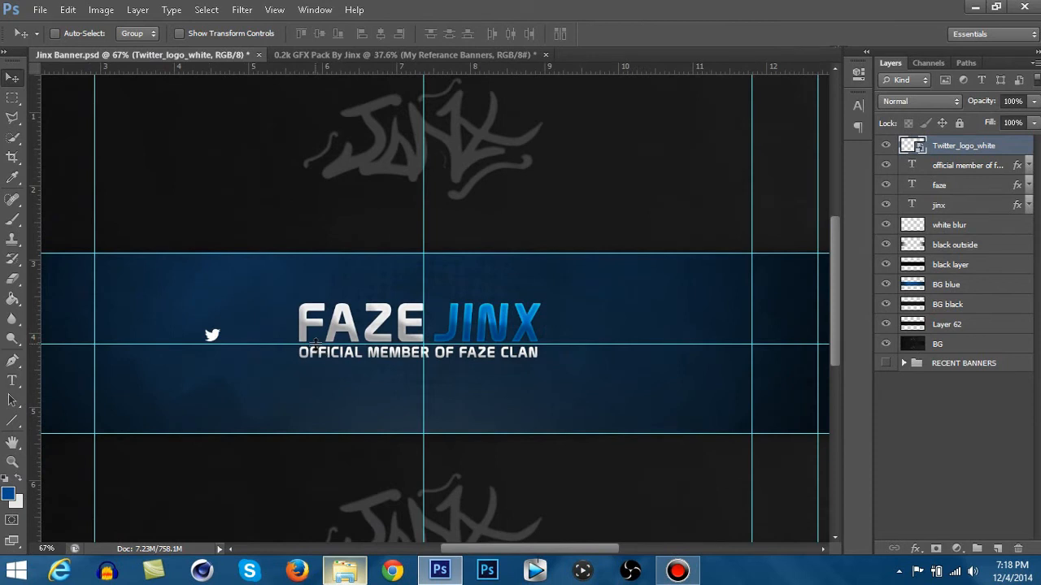
pyautogui.moveTo(315, 344); pyautogui.dragTo(315, 335)
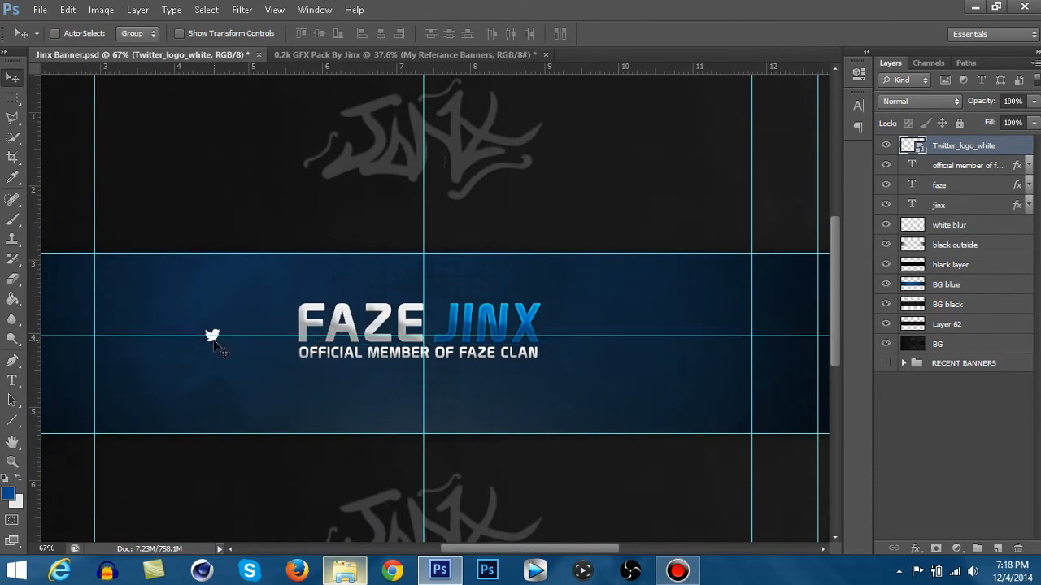
pyautogui.hotkey('ctrl', 'h')
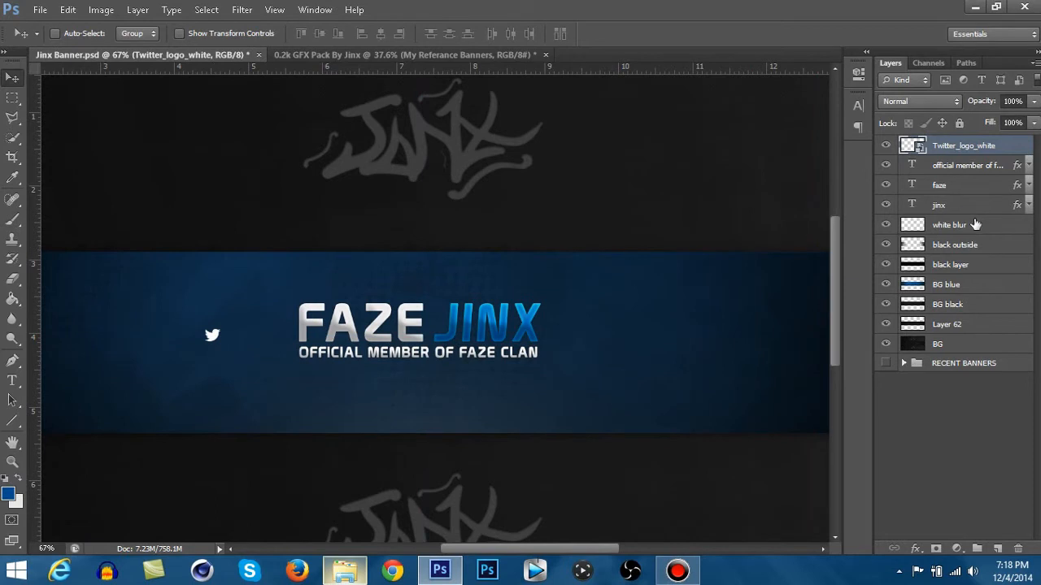
# - Duplicate the "official member of faze clan" text layer and move the copy so it starts just right of the Twitter icon
pyautogui.rightClick(959, 165)
pyautogui.click(817, 109)
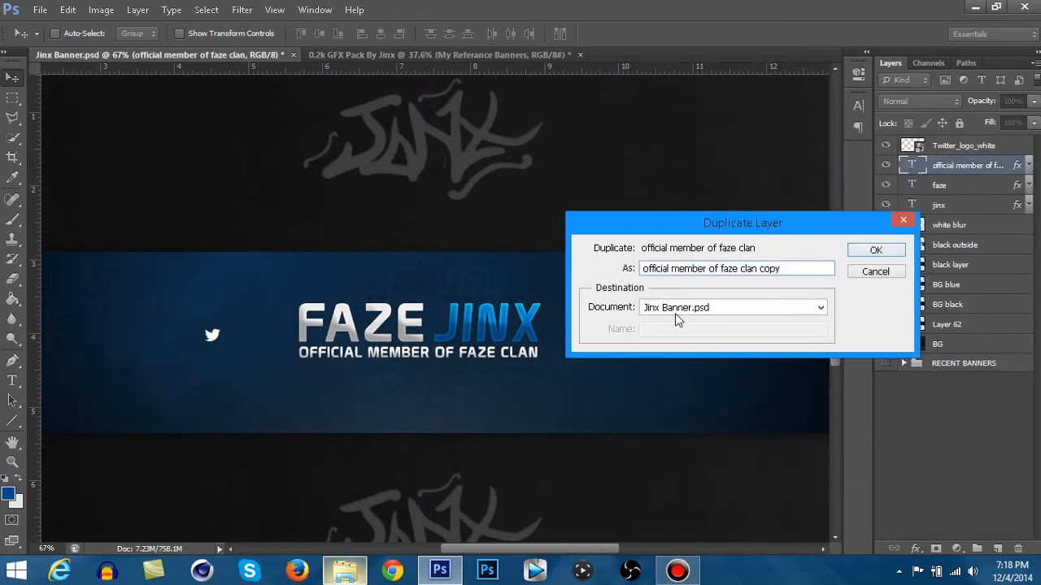
pyautogui.press('Return')
pyautogui.moveTo(501, 354); pyautogui.dragTo(427, 335)
# - Replace the text of the tagline copy beside the Twitter icon with /FAZEJINX
pyautogui.press('t')
pyautogui.moveTo(228, 333); pyautogui.dragTo(727, 395)
pyautogui.press('BackSpace')
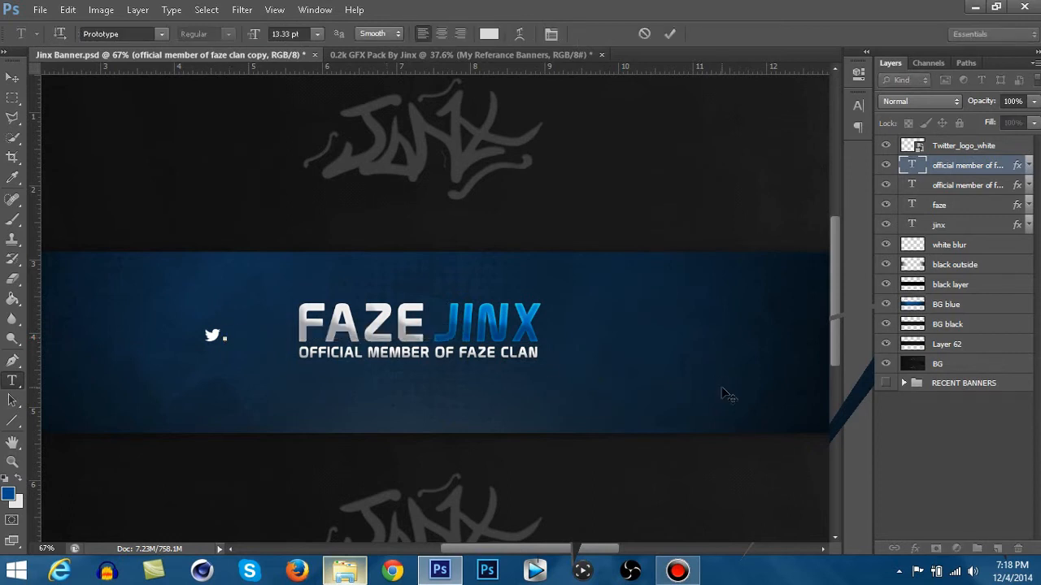
pyautogui.write('FAZECLAN')
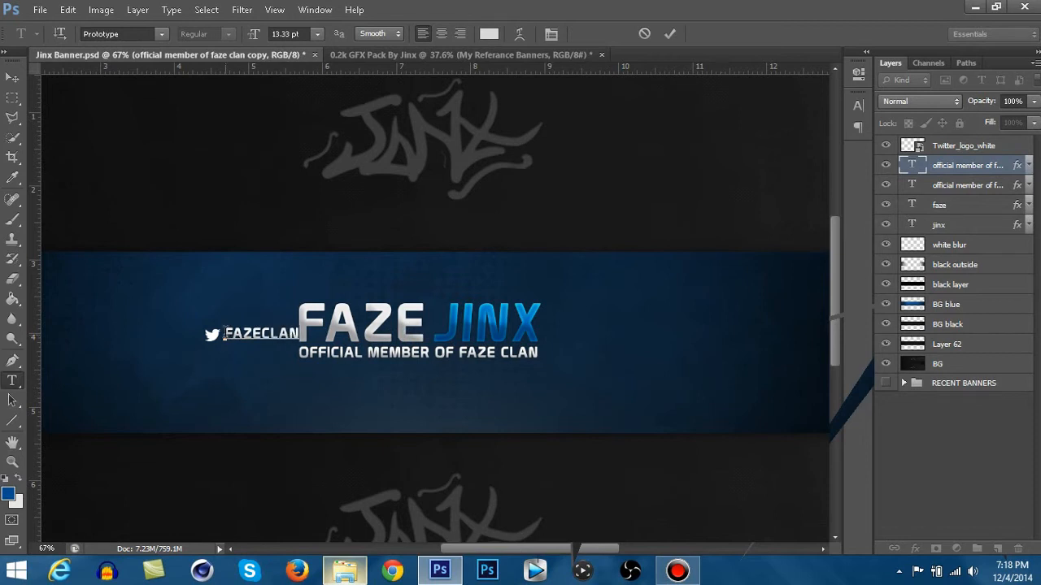
pyautogui.press('Home')
pyautogui.write('/')
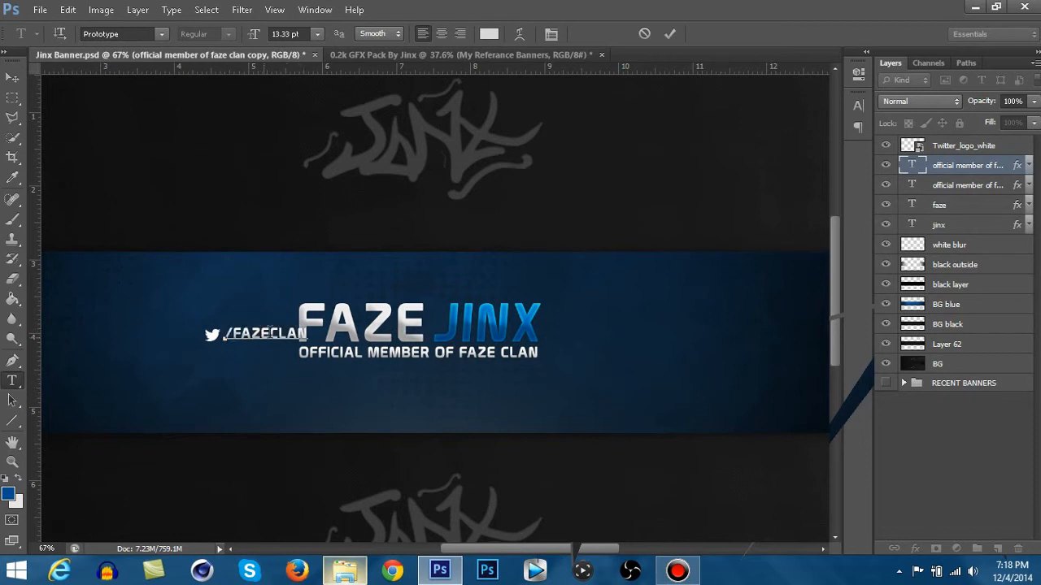
pyautogui.moveTo(269, 330); pyautogui.dragTo(446, 344)
pyautogui.press('BackSpace')
pyautogui.write('JINX')
# - Reduce the whole /FAZEJINX text to 9 pt, lower its size a little further and finish the text edit
pyautogui.hotkey('ctrl', 'a')
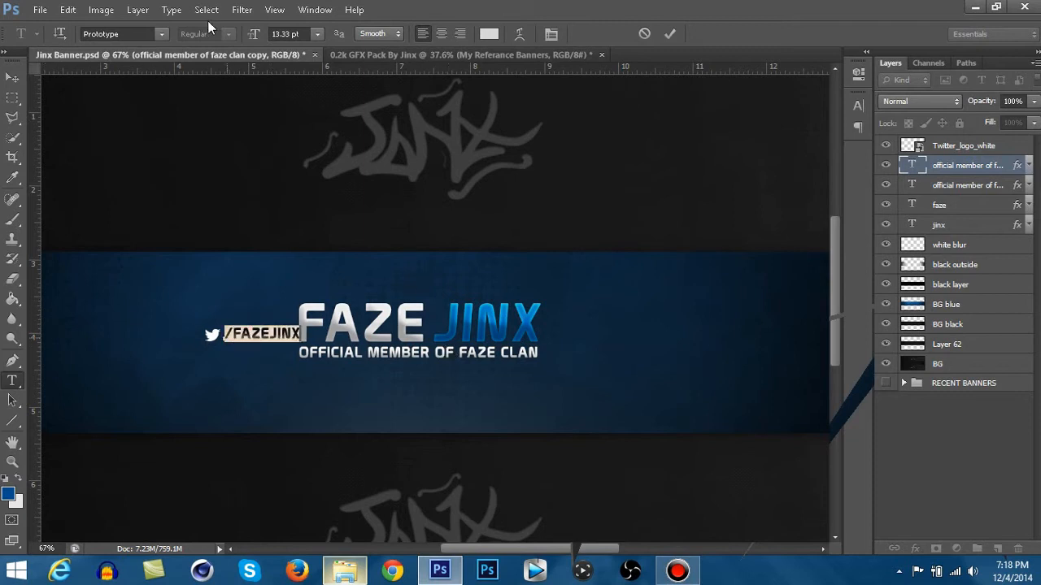
pyautogui.click(317, 35)
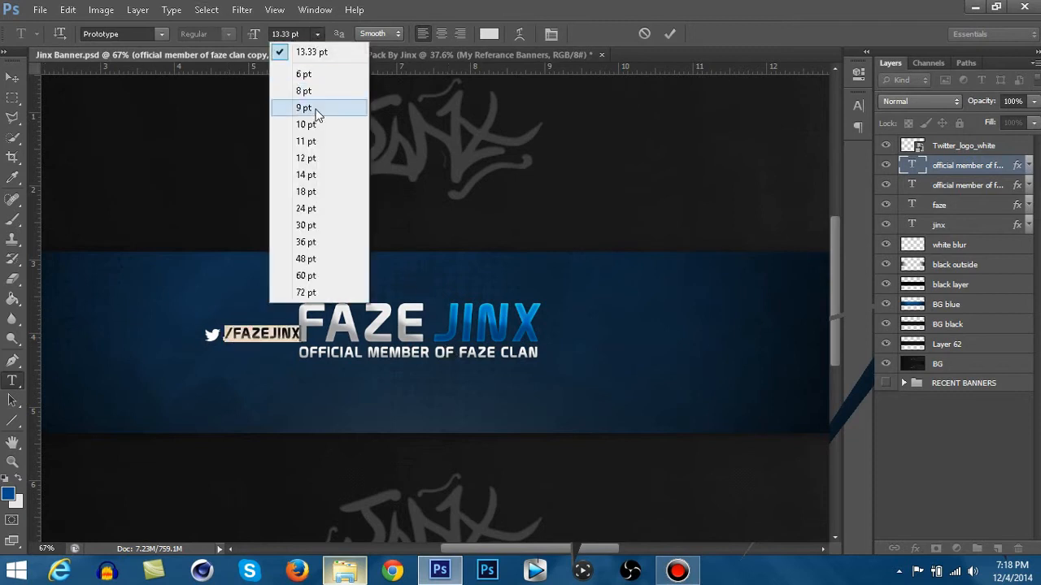
pyautogui.click(315, 108)
pyautogui.click(283, 34)
pyautogui.scroll(-2, 283, 34)
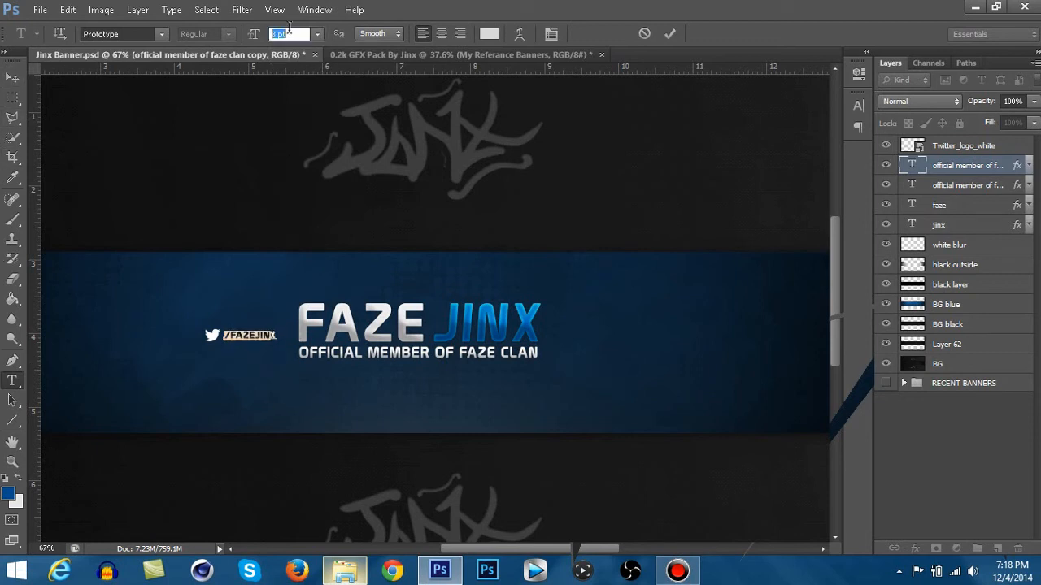
pyautogui.click(14, 79)
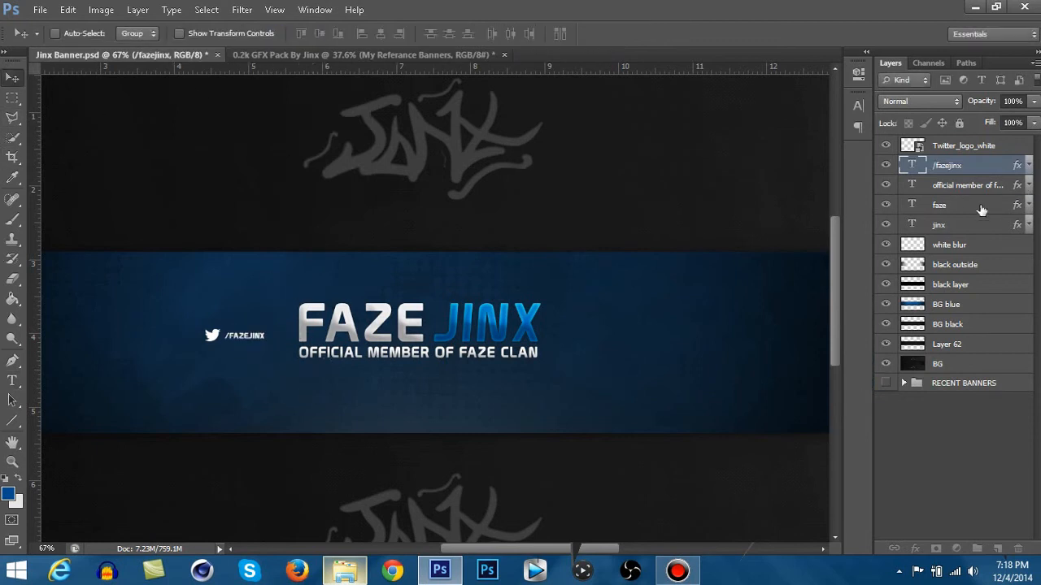
# - Apply Gradient Overlay, Drop Shadow, Color Overlay, Inner Glow and Bevel & Emboss to the Twitter logo layer and collapse its effects list
pyautogui.click(1015, 151)
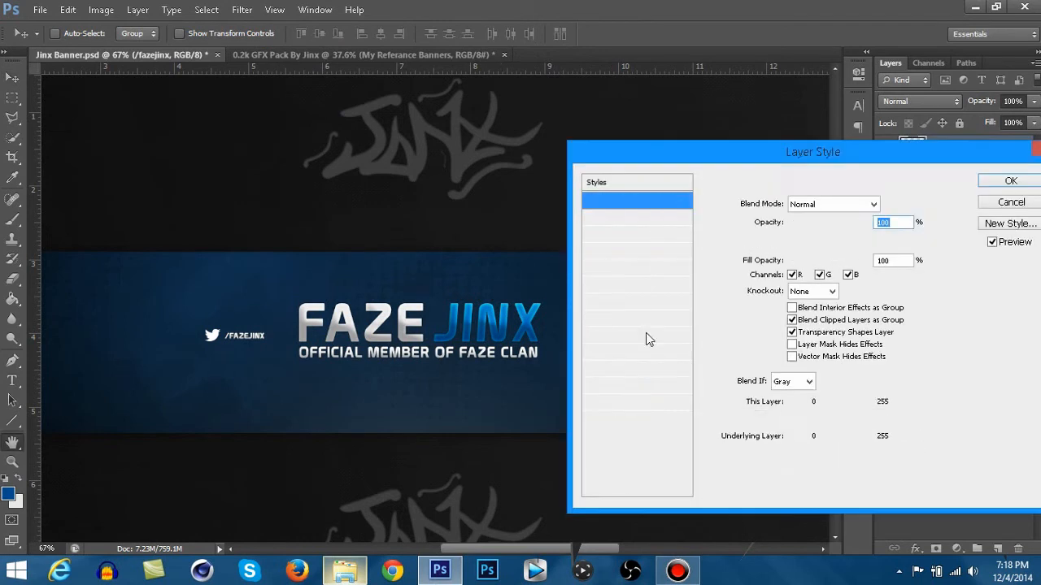
pyautogui.click(624, 353)
pyautogui.click(614, 403)
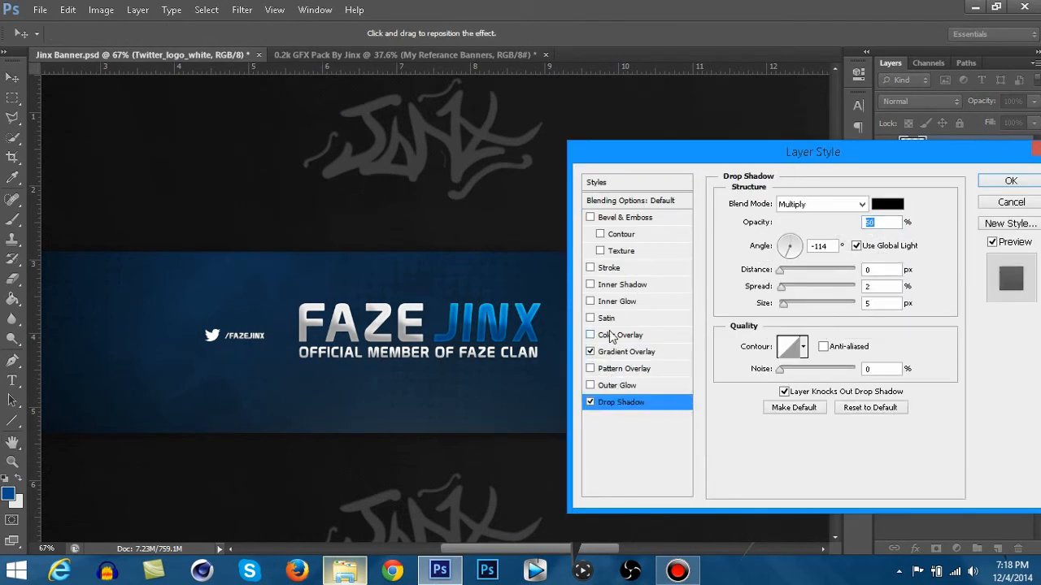
pyautogui.click(610, 335)
pyautogui.click(617, 301)
pyautogui.click(631, 217)
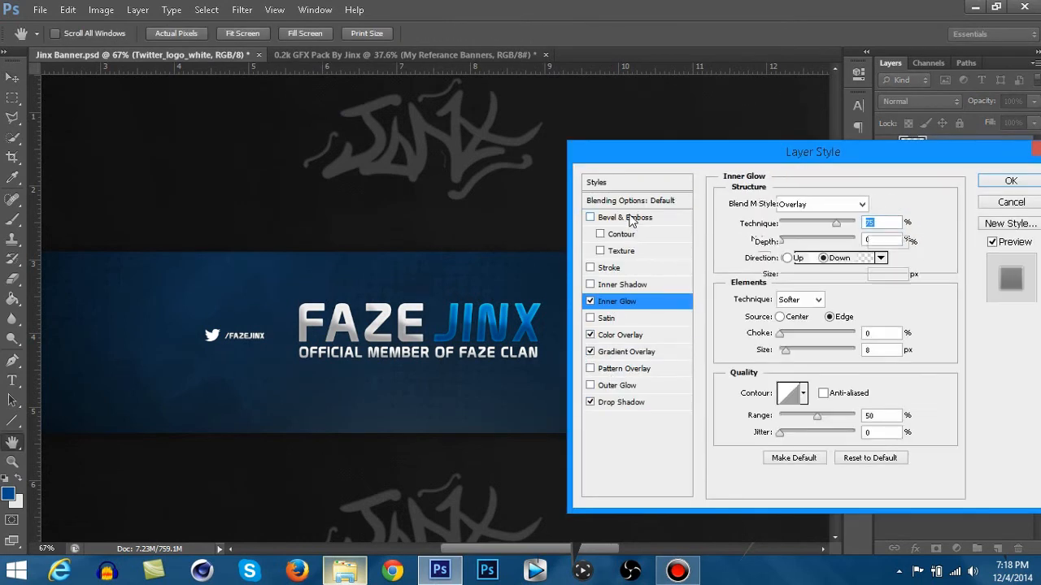
pyautogui.click(1012, 179)
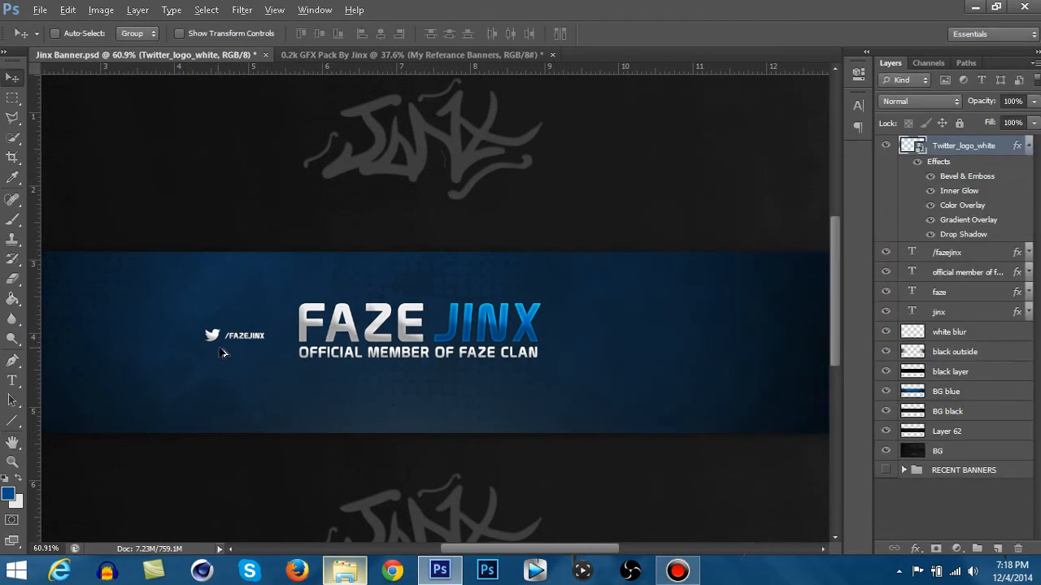
pyautogui.scroll(-3, 227, 357)
pyautogui.scroll(1, 376, 306)
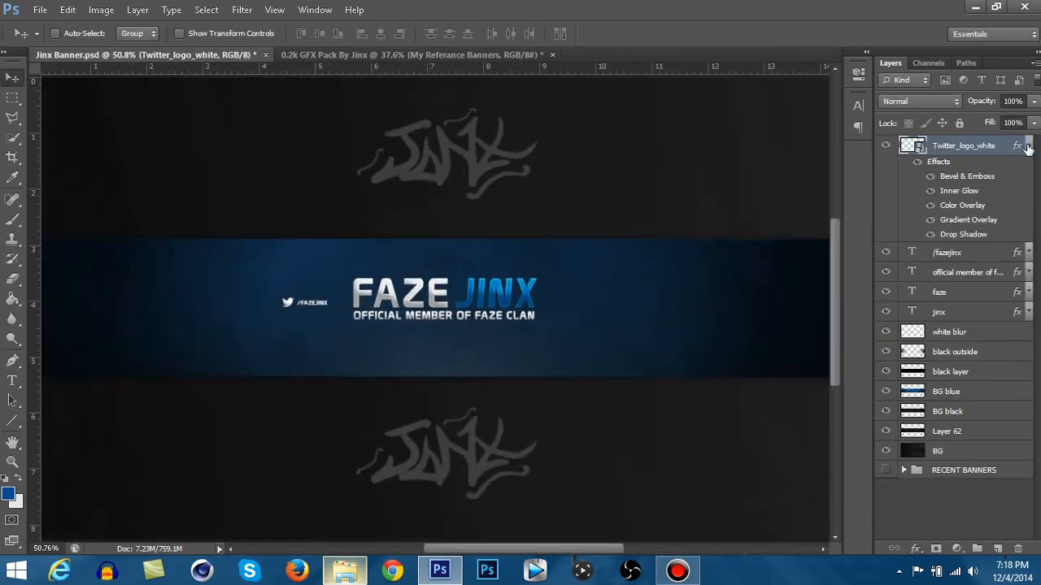
pyautogui.click(1028, 147)
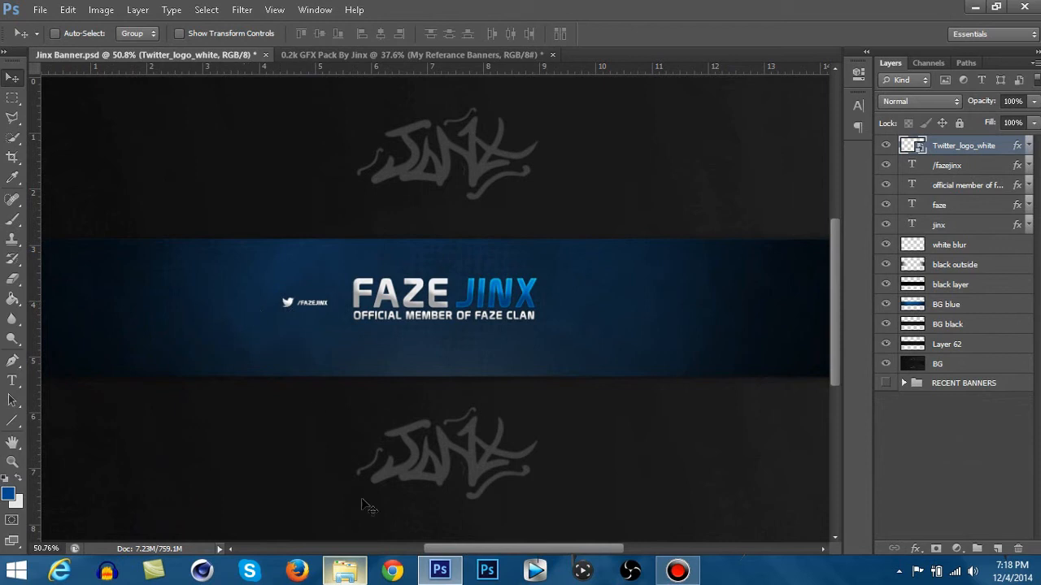
# - Place the Facebook logo image from the Sponsers folder into the banner
pyautogui.click(352, 573)
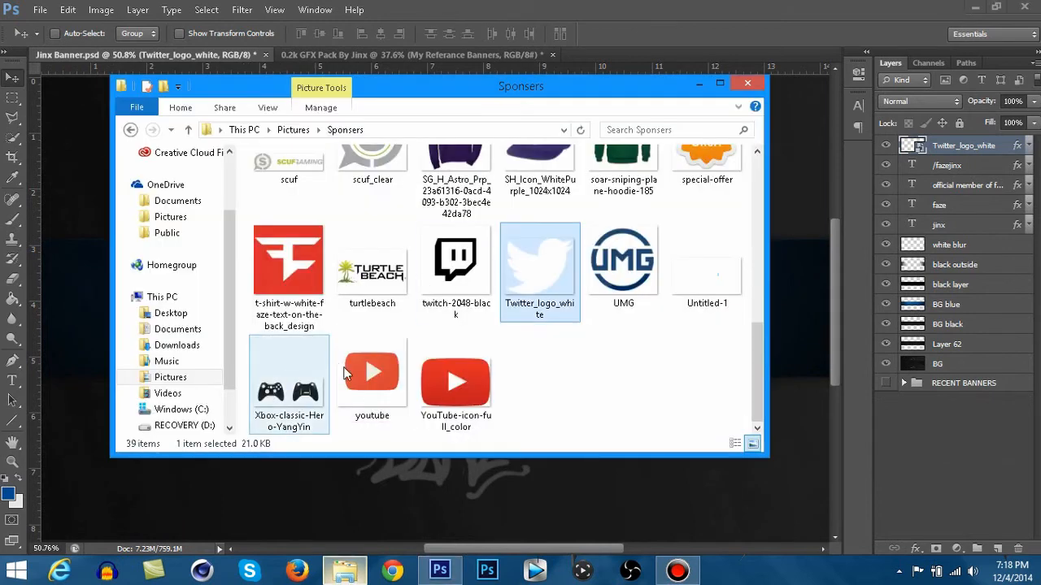
pyautogui.scroll(2, 537, 325)
pyautogui.scroll(6, 602, 313)
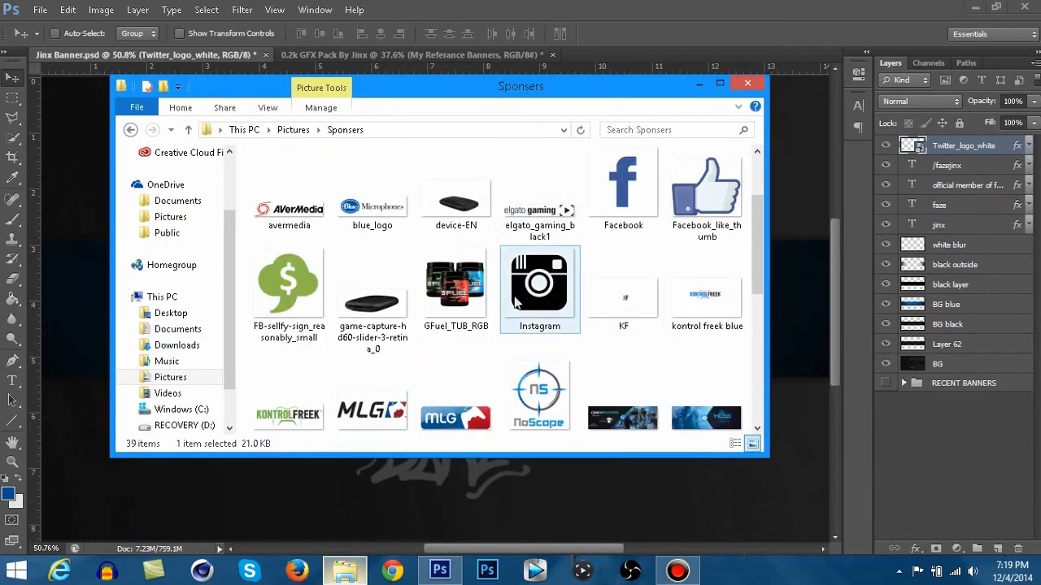
pyautogui.click(273, 353)
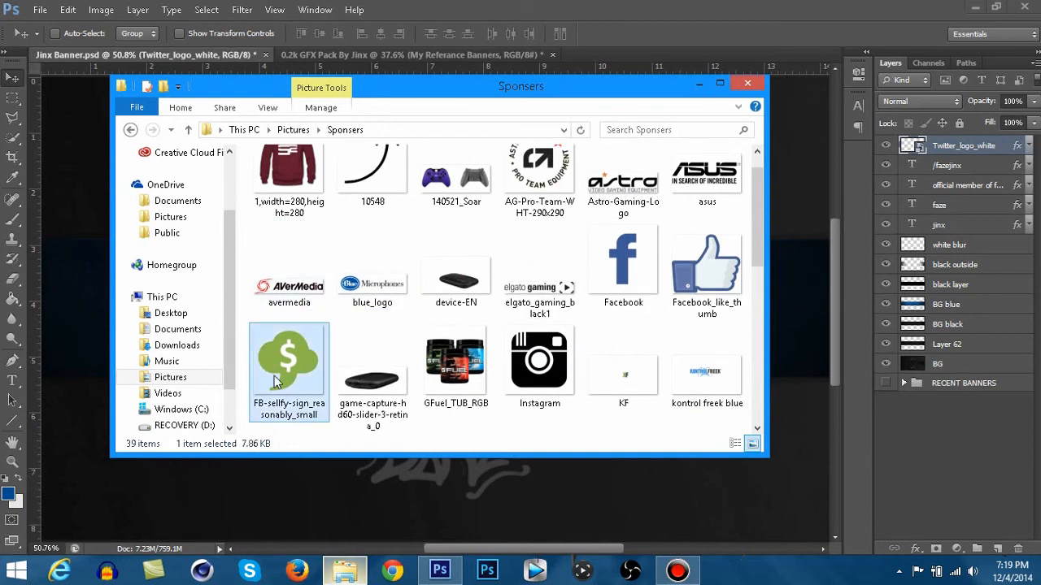
pyautogui.moveTo(638, 282); pyautogui.dragTo(800, 356)
# - Place the Facebook logo image in the banner and move it over the Twitter icon for size comparison
pyautogui.moveTo(630, 114); pyautogui.dragTo(293, 509)
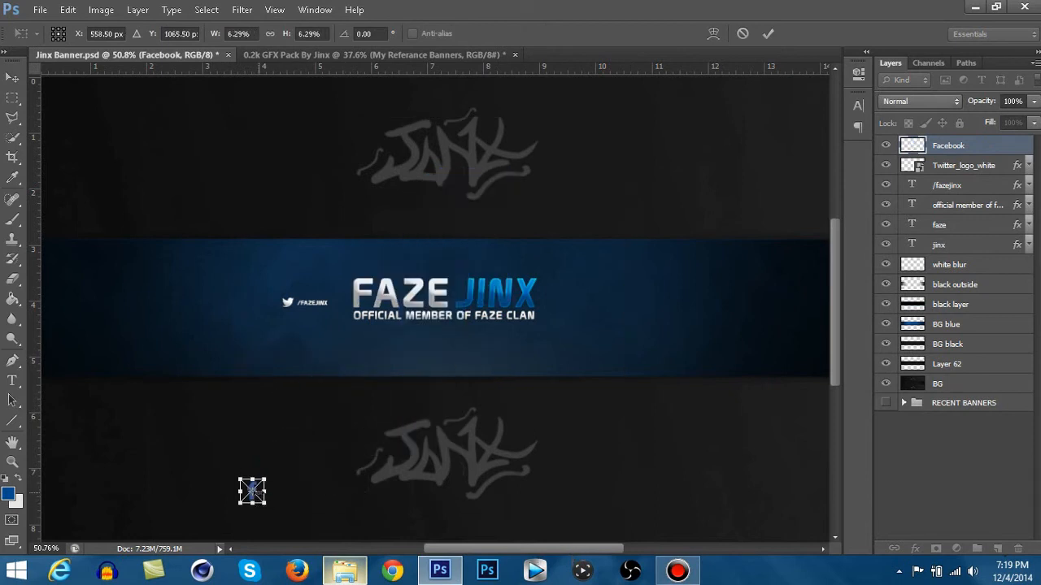
pyautogui.scroll(5, 252, 491)
pyautogui.moveTo(274, 491); pyautogui.dragTo(349, 128)
pyautogui.scroll(8, 346, 163)
pyautogui.scroll(10, 338, 293)
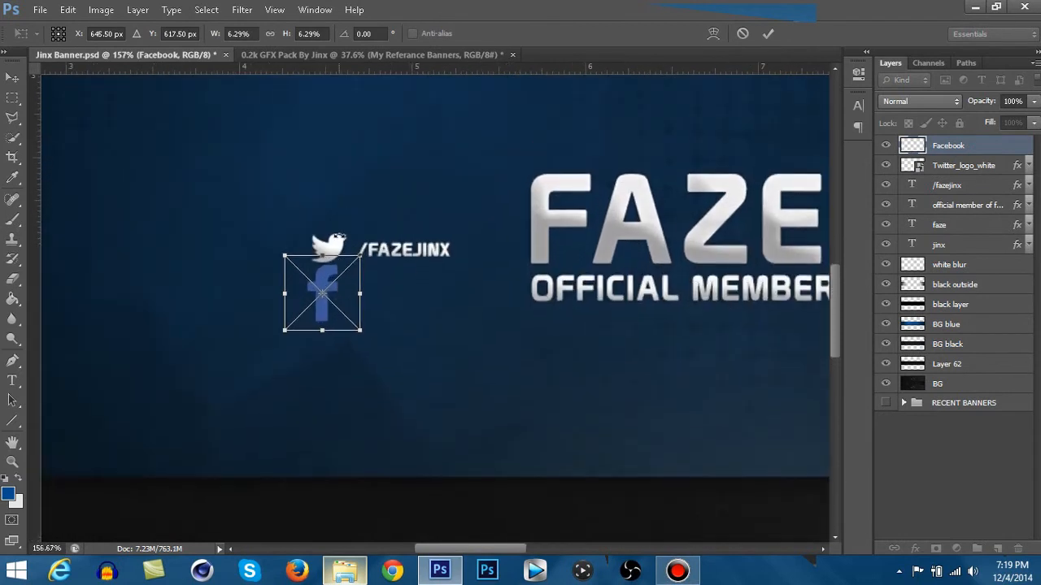
pyautogui.moveTo(342, 277); pyautogui.dragTo(344, 221)
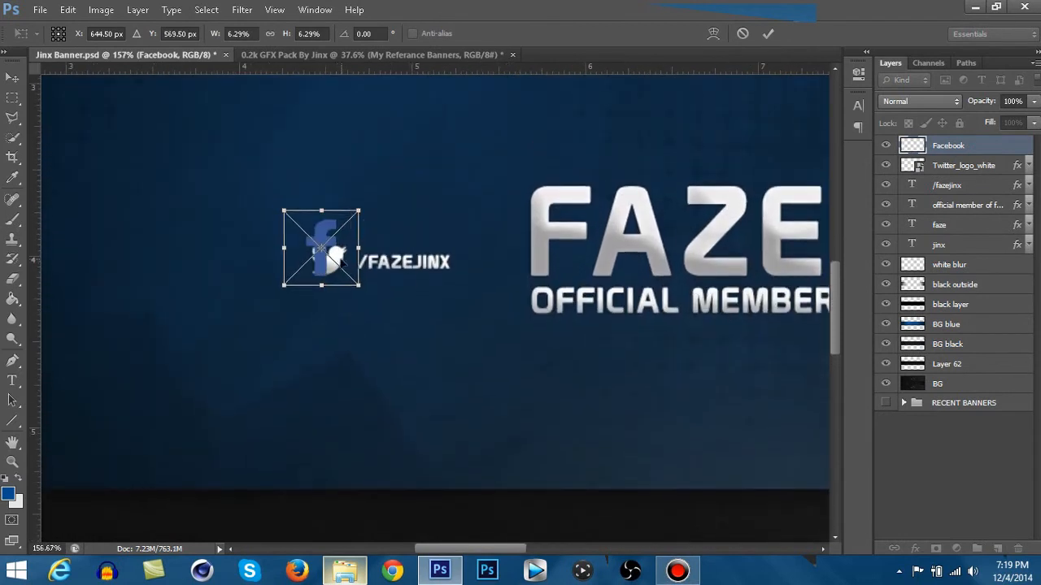
# - Scale the Facebook logo down to 3.49% to match the Twitter icon and place it to the left of that icon
pyautogui.press('Up')
pyautogui.moveTo(358, 211); pyautogui.dragTo(341, 232)
pyautogui.press('Right')
pyautogui.press('Right')
pyautogui.press('Right')
pyautogui.press('Right')
pyautogui.press('Right')
pyautogui.press('Right')
pyautogui.scroll(4, 344, 292)
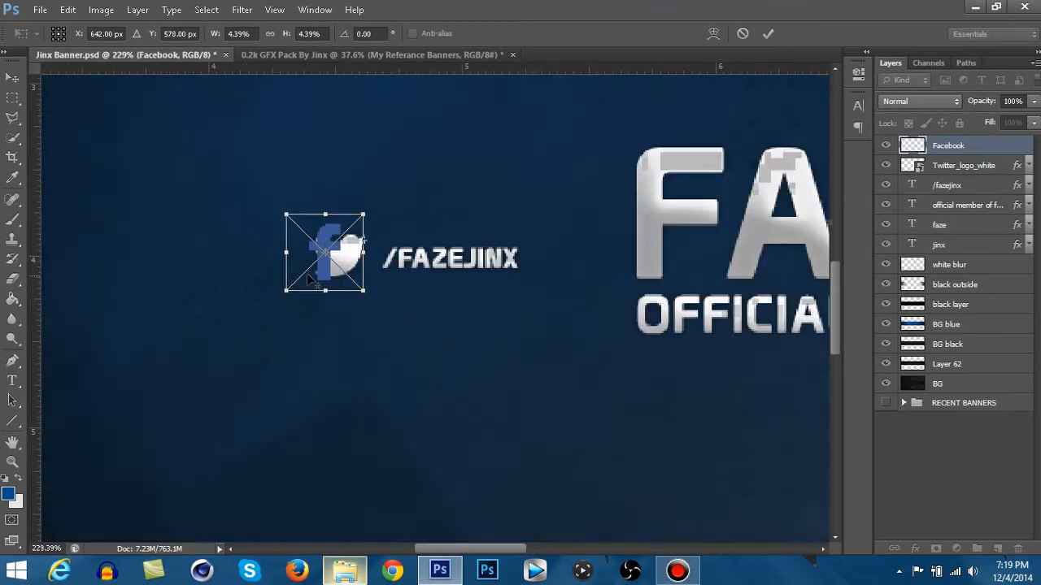
pyautogui.moveTo(387, 295); pyautogui.dragTo(363, 257)
pyautogui.moveTo(387, 193); pyautogui.dragTo(381, 198)
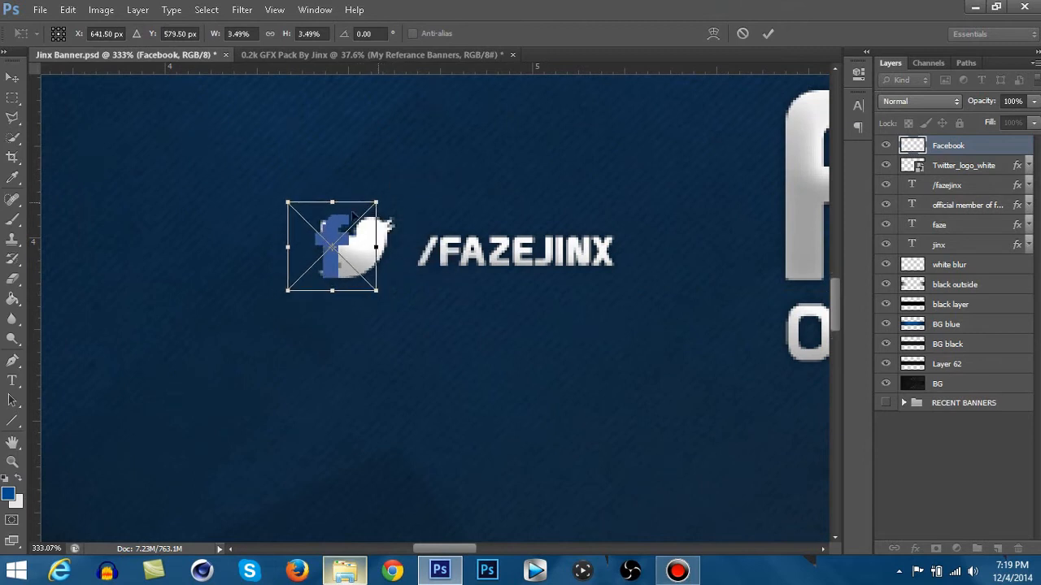
pyautogui.scroll(-2, 317, 263)
pyautogui.rightClick(335, 259)
pyautogui.click(353, 270)
pyautogui.scroll(-3, 302, 312)
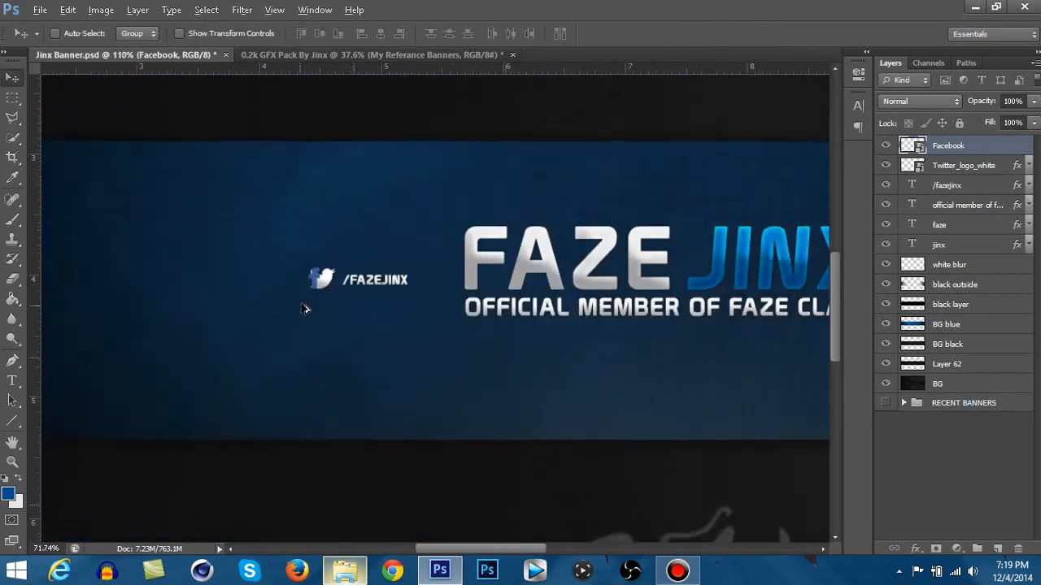
pyautogui.moveTo(312, 288); pyautogui.dragTo(256, 290)
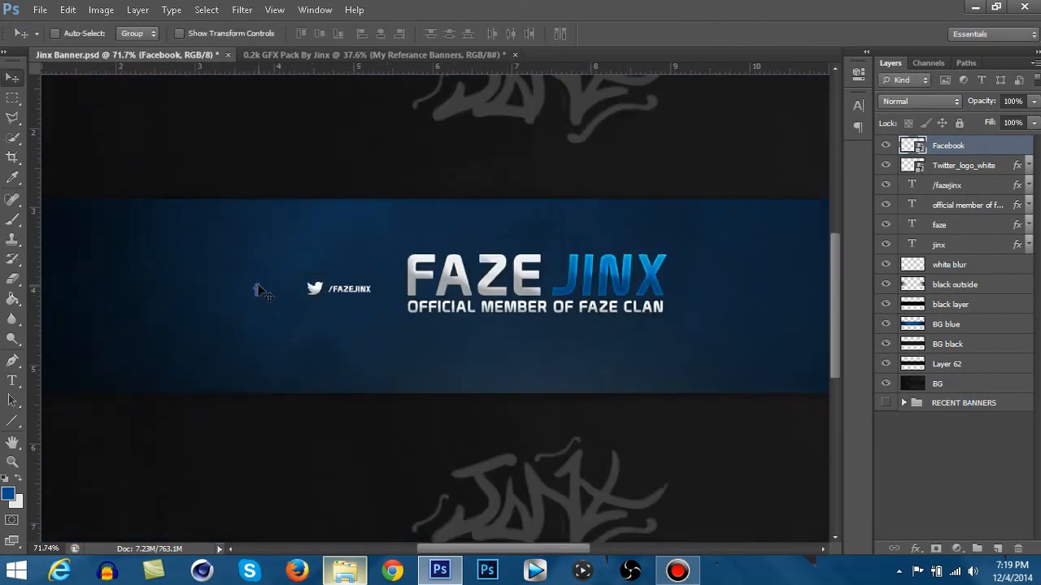
# - Show the guides, add a horizontal guide near the base of the social icons and turn off snapping
pyautogui.hotkey('ctrl', ';')
pyautogui.moveTo(358, 70); pyautogui.dragTo(319, 296)
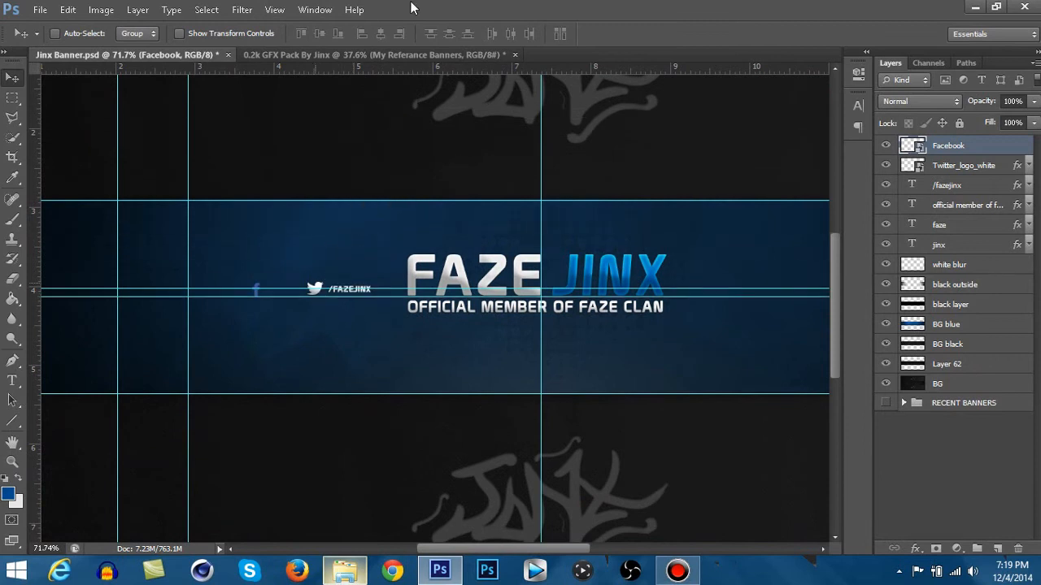
pyautogui.click(274, 10)
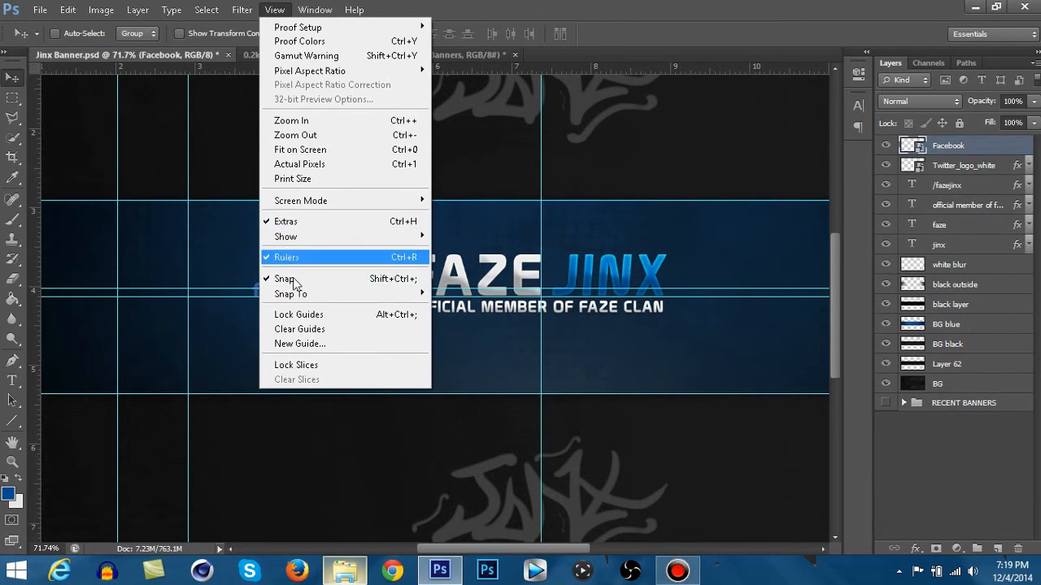
pyautogui.click(374, 280)
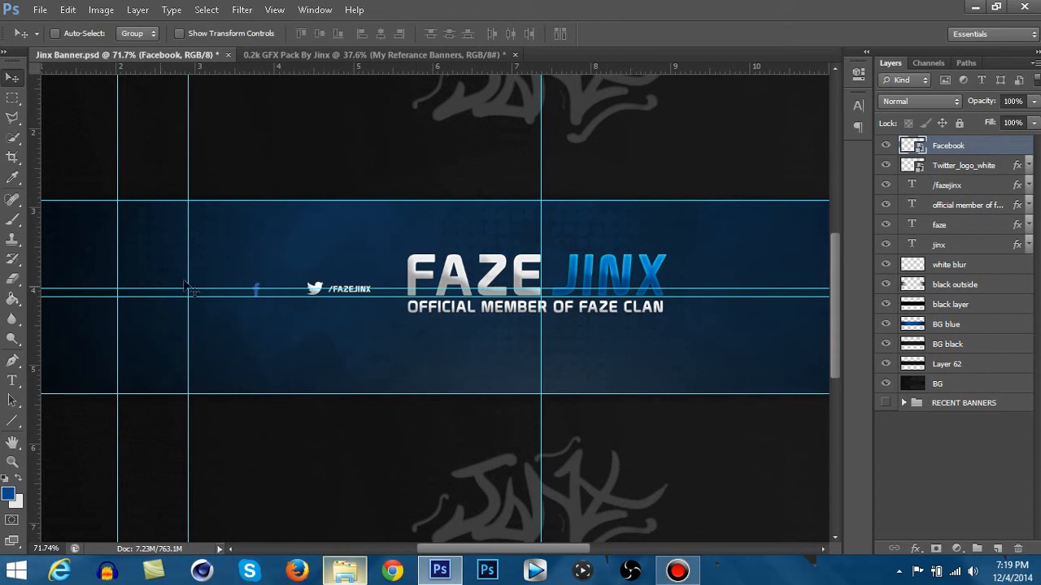
# - Align the horizontal guide with the Twitter icon's bottom edge, move the Facebook logo further left onto it and hide the guides
pyautogui.scroll(5, 317, 287)
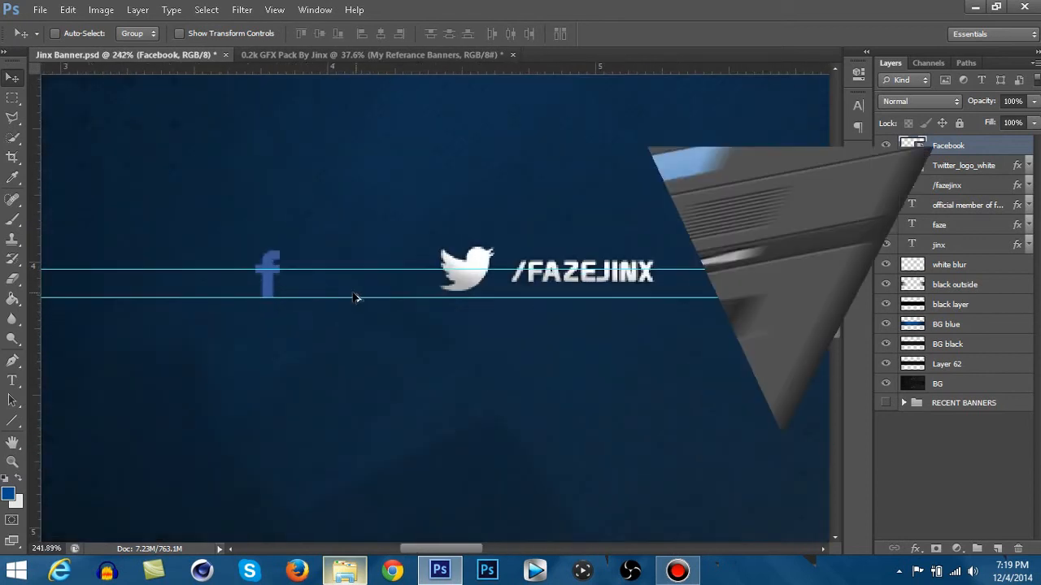
pyautogui.scroll(3, 353, 298)
pyautogui.moveTo(372, 297); pyautogui.dragTo(342, 292)
pyautogui.moveTo(228, 287); pyautogui.dragTo(156, 280)
pyautogui.scroll(-3, 157, 280)
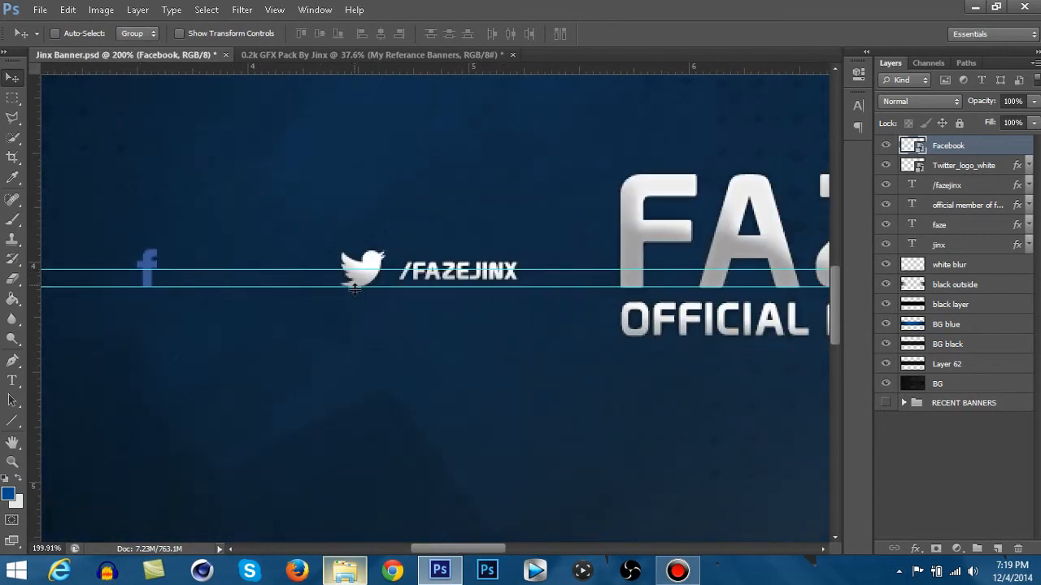
pyautogui.scroll(-2, 226, 291)
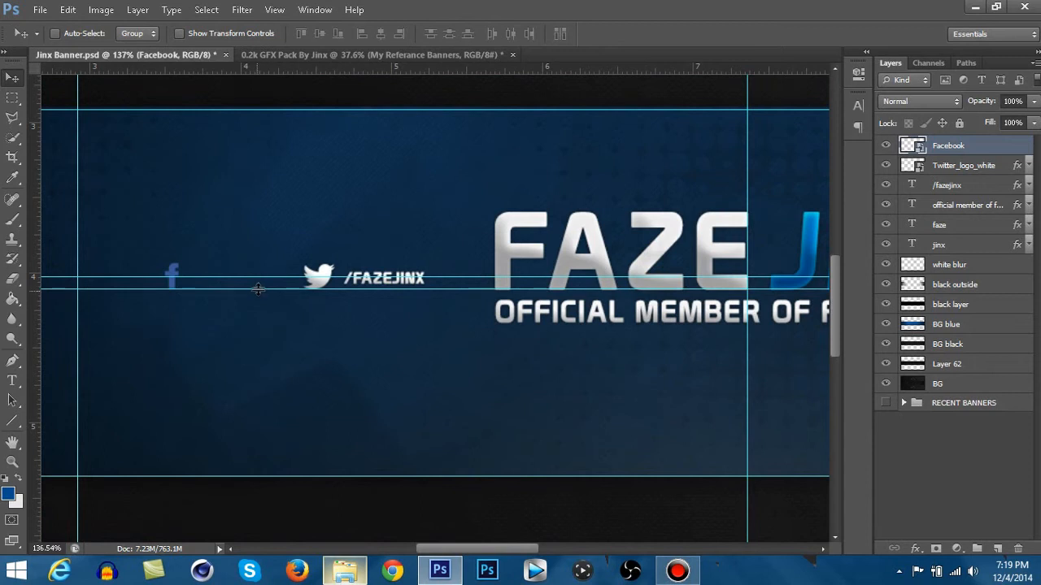
pyautogui.scroll(-3, 276, 314)
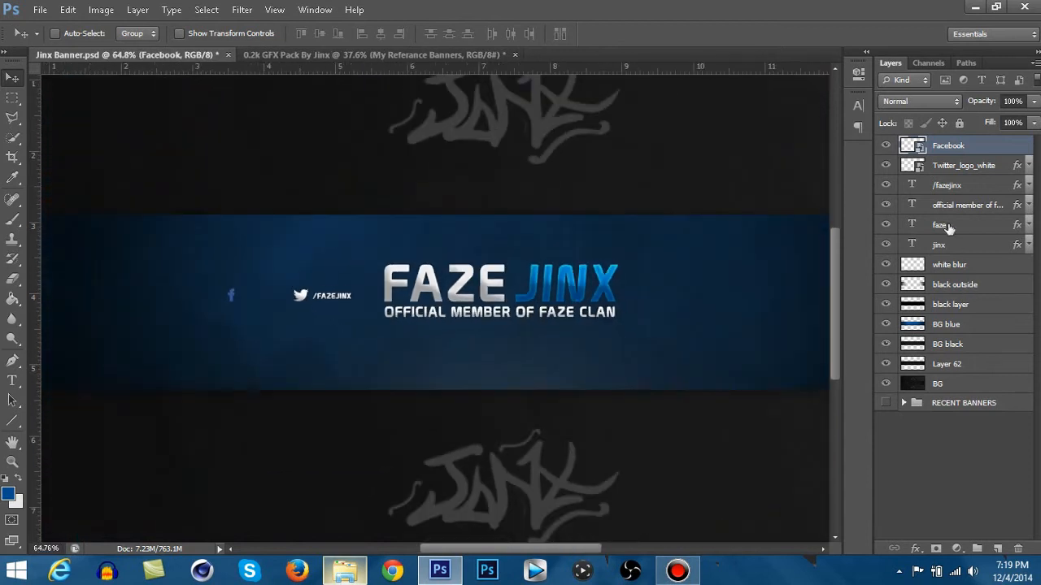
# - Duplicate the /fazejinx text layer and move the copy beside the Facebook logo, level with the Twitter handle
pyautogui.rightClick(951, 187)
pyautogui.click(810, 111)
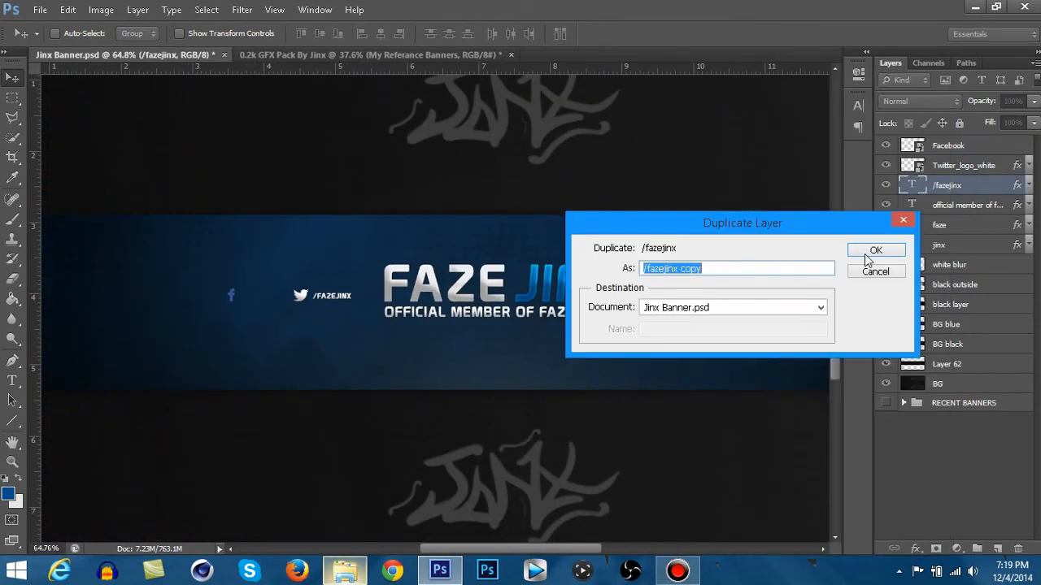
pyautogui.press('Return')
pyautogui.moveTo(350, 298); pyautogui.dragTo(330, 285)
pyautogui.scroll(4, 276, 301)
pyautogui.scroll(2, 256, 296)
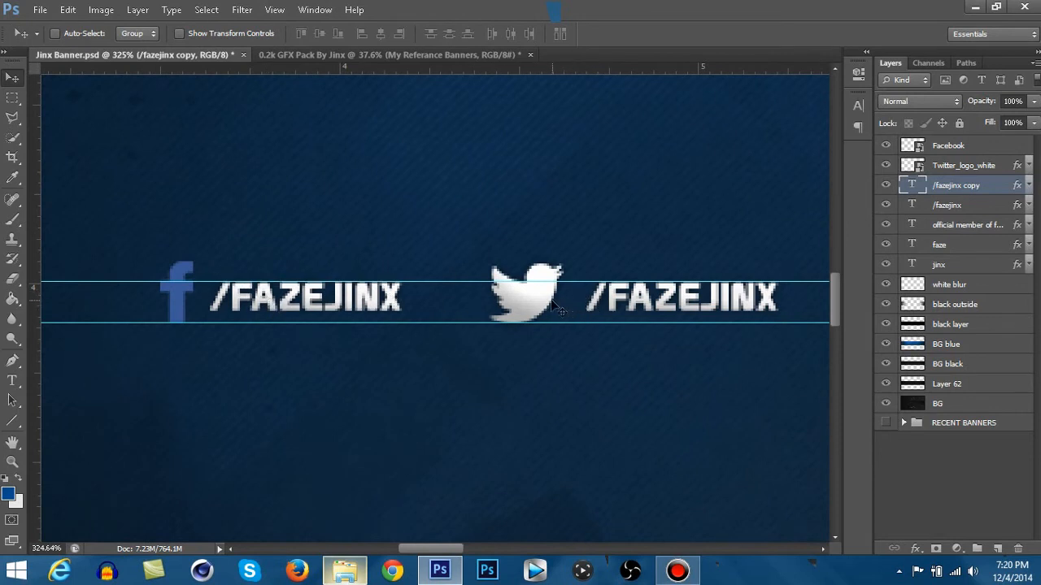
# - Nudge the copied /FAZEJINX text slightly right, away from the Facebook logo, and hide the guides
pyautogui.press('Right')
pyautogui.press('Right')
pyautogui.press('Right')
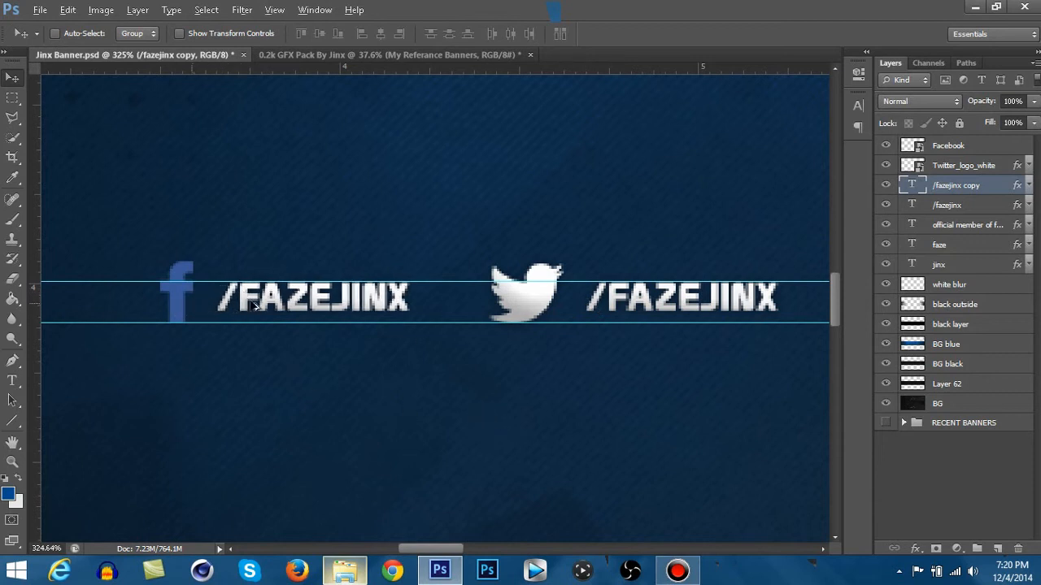
pyautogui.scroll(-5, 389, 310)
pyautogui.hotkey('ctrl', 'h')
pyautogui.scroll(-2, 393, 322)
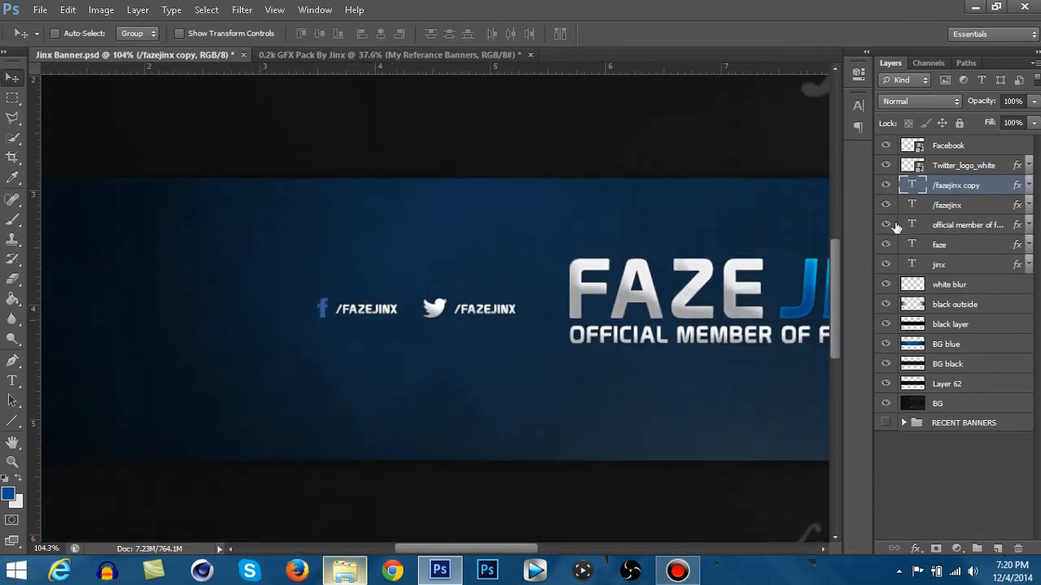
# - Place the /fazejinx copy layer directly below the Facebook layer and nudge both slightly left on the banner
pyautogui.moveTo(959, 189); pyautogui.dragTo(965, 160)
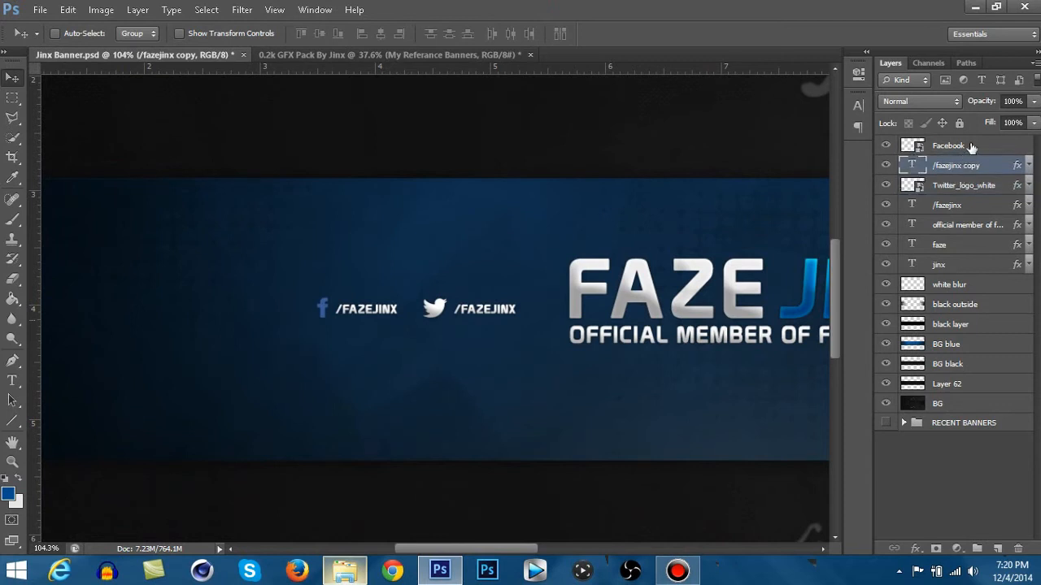
pyautogui.keyDown('shift'); pyautogui.click(981, 146); pyautogui.keyUp('shift')
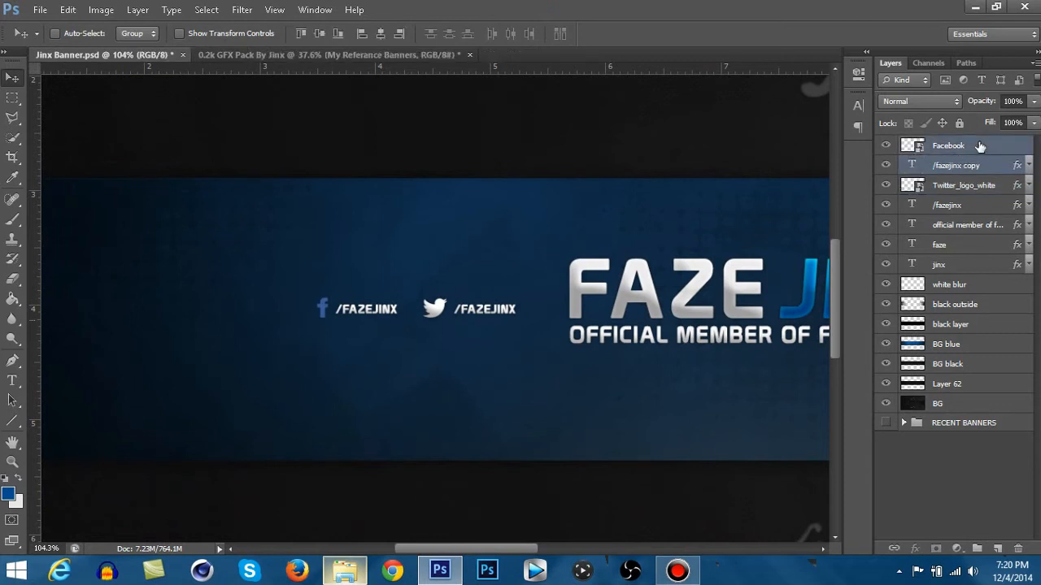
pyautogui.press('Left')
pyautogui.press('Left')
pyautogui.press('Left')
pyautogui.press('Left')
pyautogui.press('Left')
pyautogui.press('Left')
pyautogui.press('Left')
pyautogui.press('Left')
pyautogui.press('Left')
pyautogui.press('Left')
pyautogui.press('Left')
pyautogui.press('Left')
pyautogui.press('Left')
pyautogui.press('Left')
pyautogui.press('Left')
# - Group the Facebook logo and /fazejinx copy layers and name the group FB
pyautogui.click(950, 166)
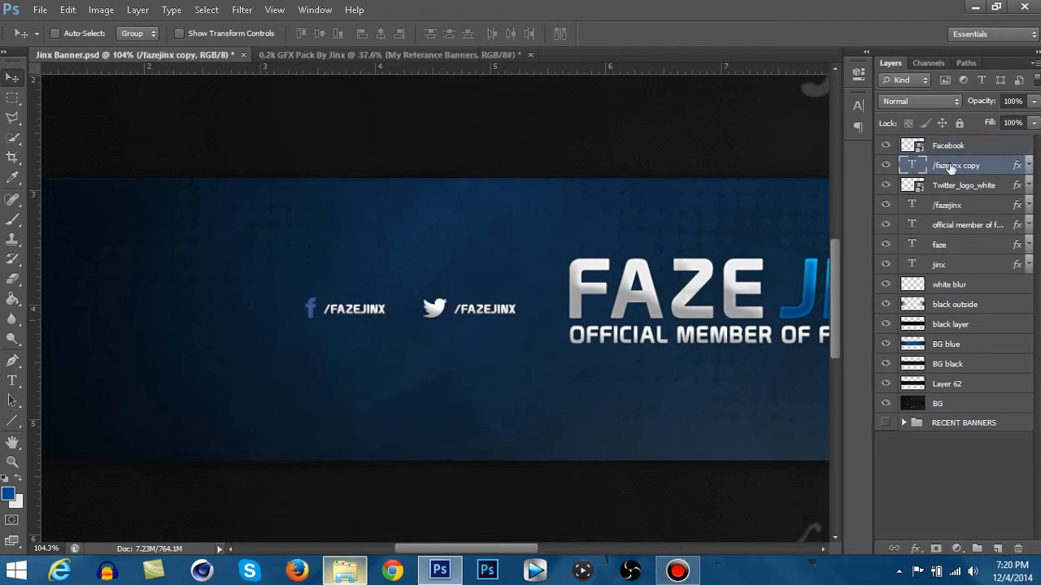
pyautogui.keyDown('shift'); pyautogui.click(960, 146); pyautogui.keyUp('shift')
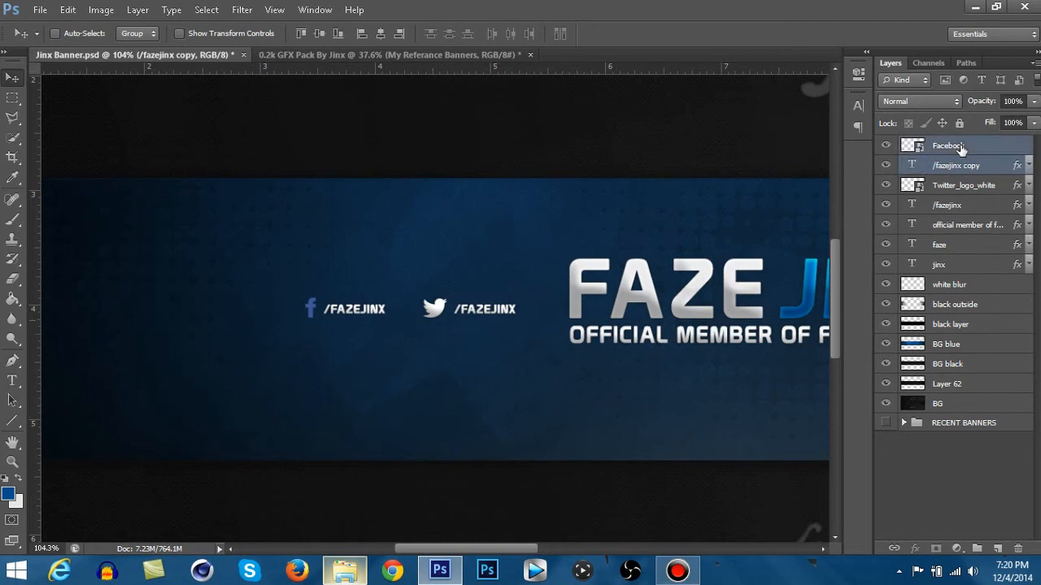
pyautogui.click(967, 154)
pyautogui.keyDown('shift'); pyautogui.click(967, 167); pyautogui.keyUp('shift')
pyautogui.hotkey('ctrl', 'g')
pyautogui.doubleClick(947, 145)
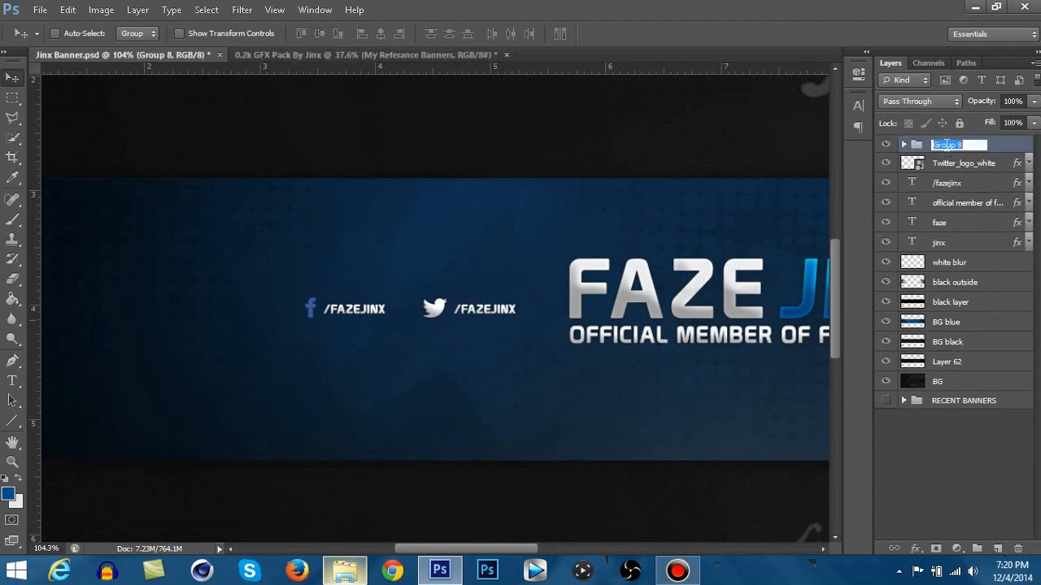
pyautogui.write('FB')
pyautogui.press('Return')
# - Group the Twitter_logo_white and /fazejinx layers and name the group Tiwtter
pyautogui.click(973, 163)
pyautogui.keyDown('shift'); pyautogui.click(969, 184); pyautogui.keyUp('shift')
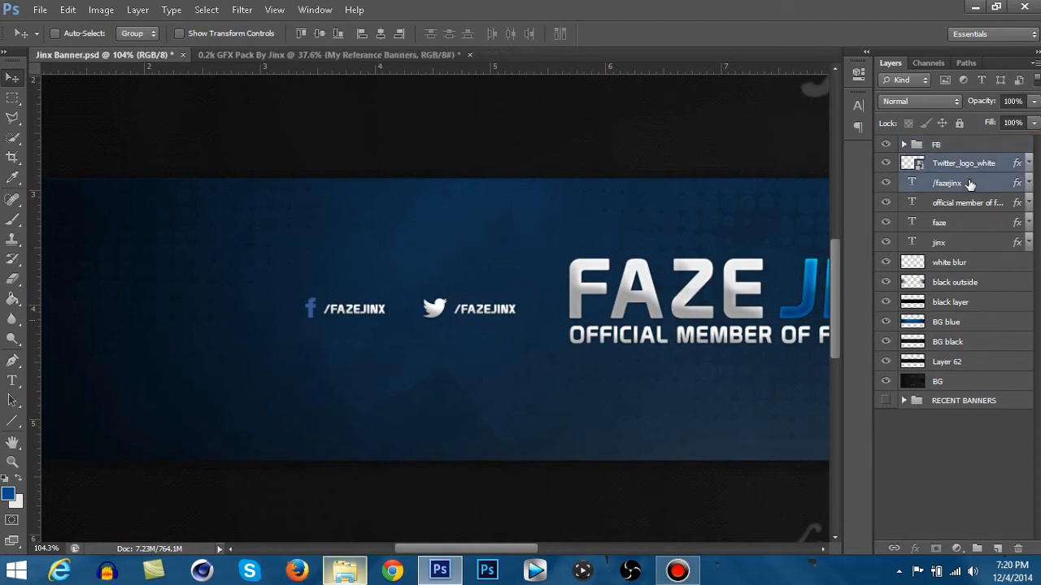
pyautogui.hotkey('ctrl', 'g')
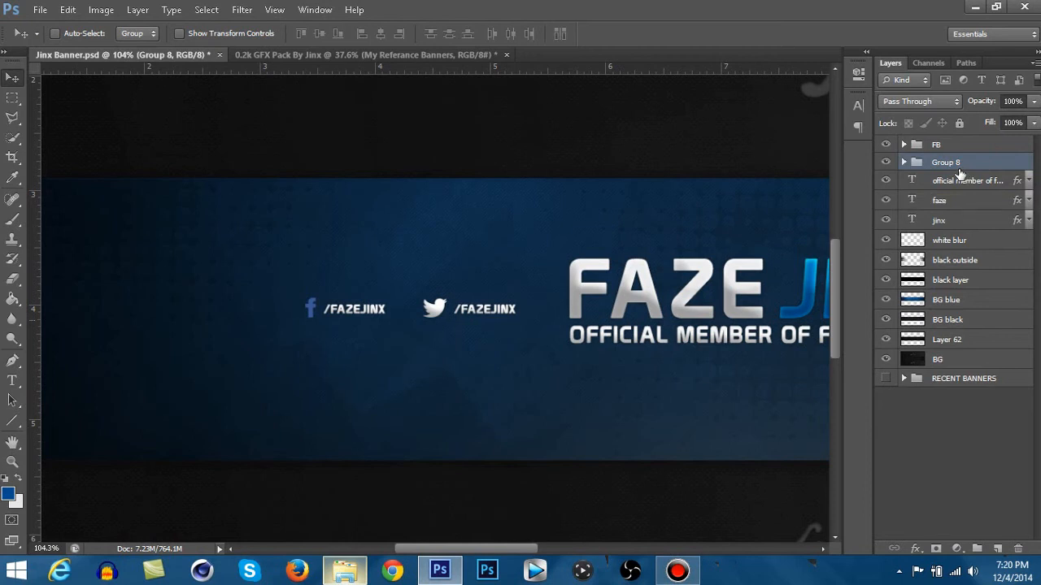
pyautogui.doubleClick(952, 164)
pyautogui.write('Twitter')
# - Move the tagline layer below the jinx layer, then group the faze, jinx and tagline layers as Name
pyautogui.click(988, 180)
pyautogui.moveTo(965, 191)
pyautogui.mouseDown()
pyautogui.moveTo(962, 220)
pyautogui.moveTo(961, 211)
pyautogui.mouseUp()
pyautogui.keyDown('shift'); pyautogui.click(970, 186); pyautogui.keyUp('shift')
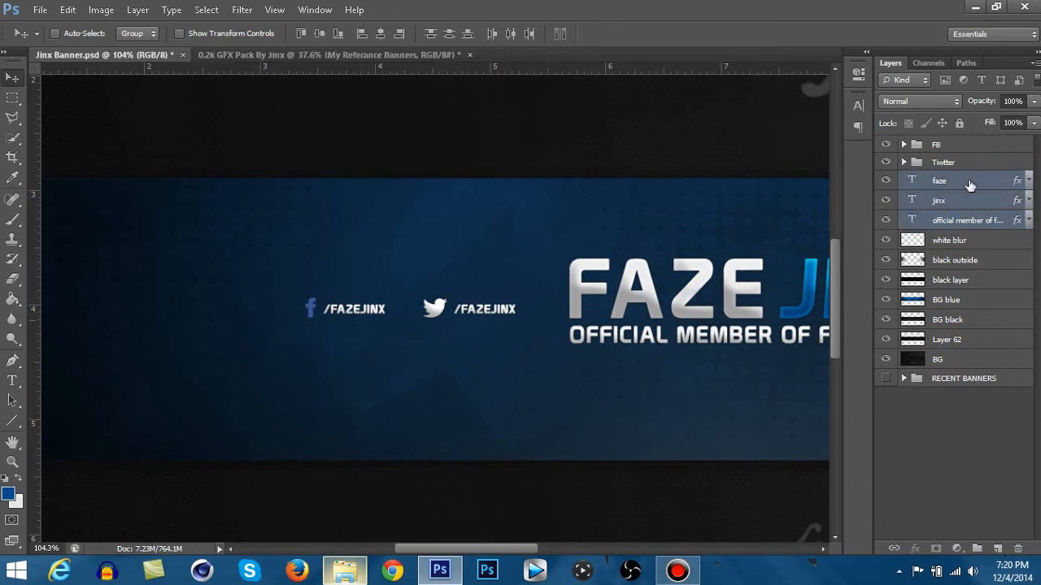
pyautogui.hotkey('ctrl', 'g')
pyautogui.doubleClick(947, 180)
pyautogui.write('N')
pyautogui.click(996, 186)
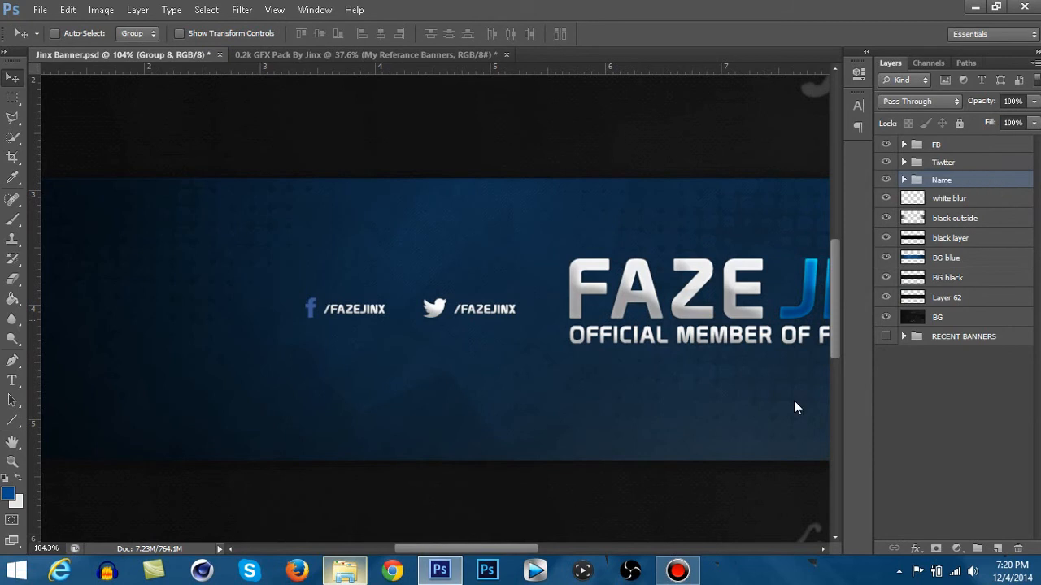
pyautogui.click(677, 571)
pyautogui.click(906, 154)
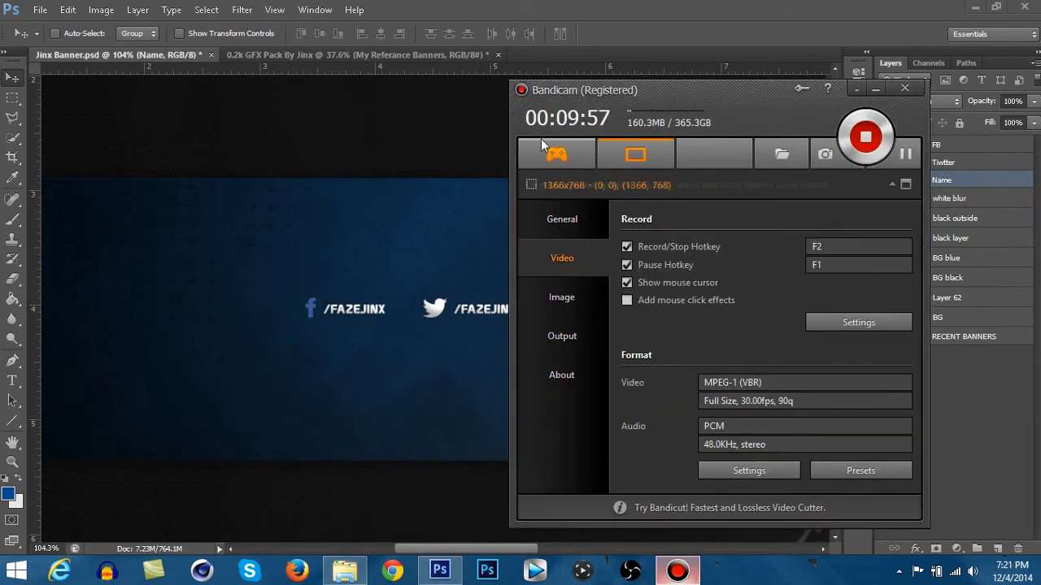
pyautogui.click(477, 133)
pyautogui.scroll(-5, 537, 291)
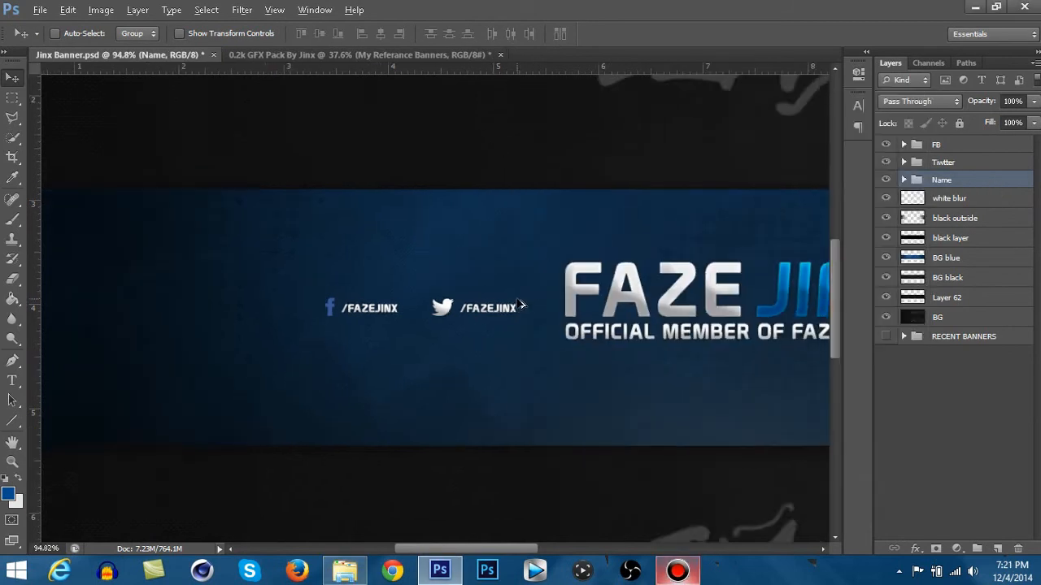
pyautogui.scroll(-3, 539, 310)
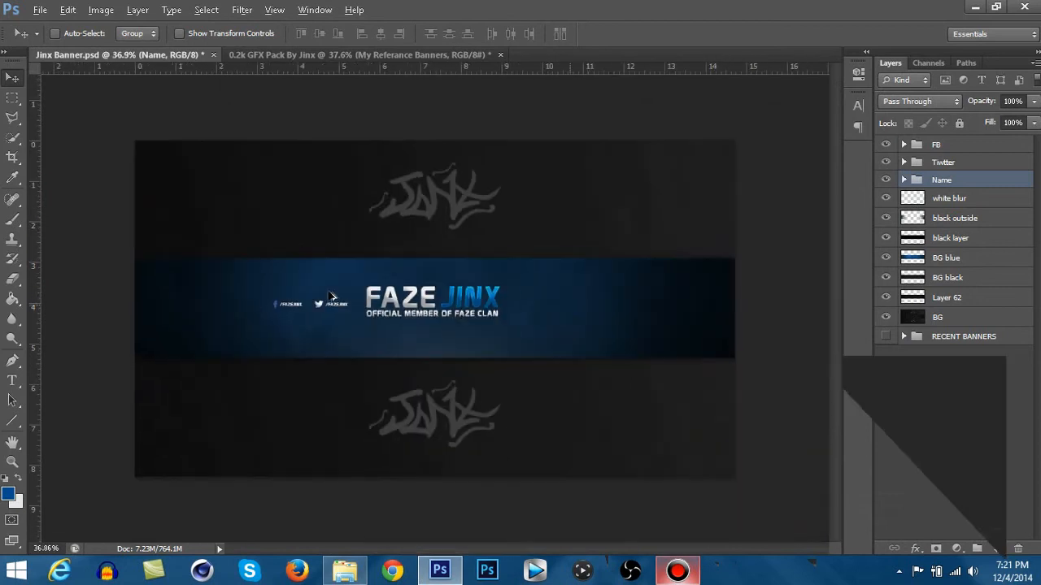
pyautogui.scroll(3, 234, 309)
pyautogui.scroll(2, 234, 309)
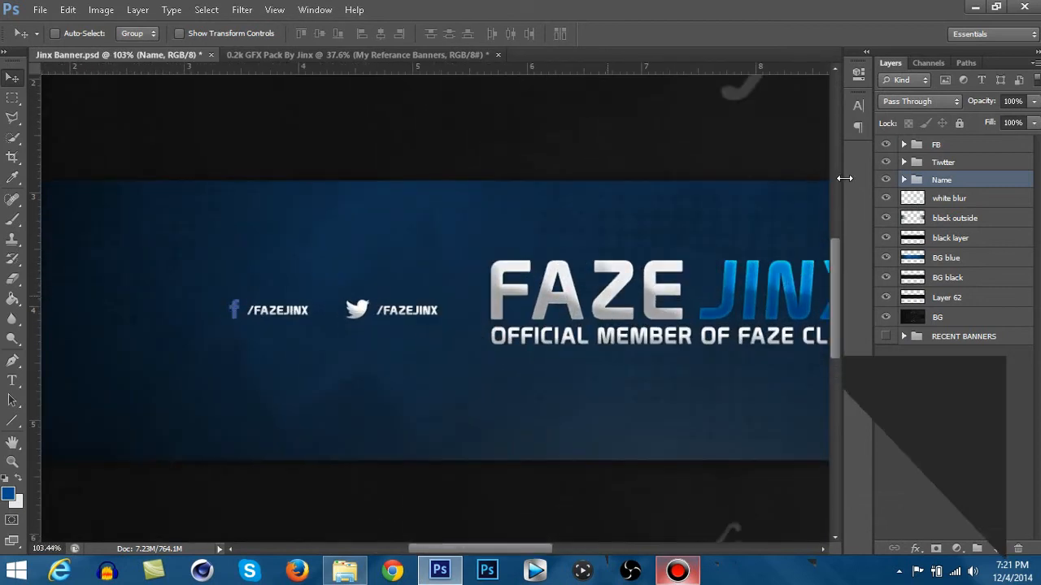
# - Expand the FB group and rasterize the Facebook logo layer
pyautogui.click(904, 144)
pyautogui.click(1001, 164)
pyautogui.rightClick(1002, 164)
pyautogui.click(904, 180)
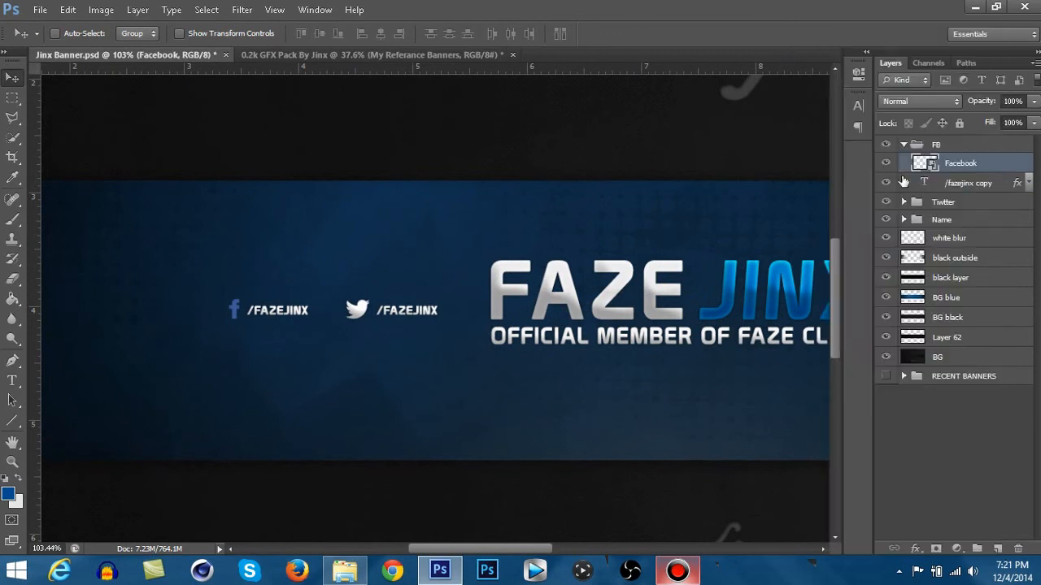
# - Add a Gradient Overlay to the Facebook logo layer in Overlay blend mode at 38% opacity
pyautogui.doubleClick(994, 164)
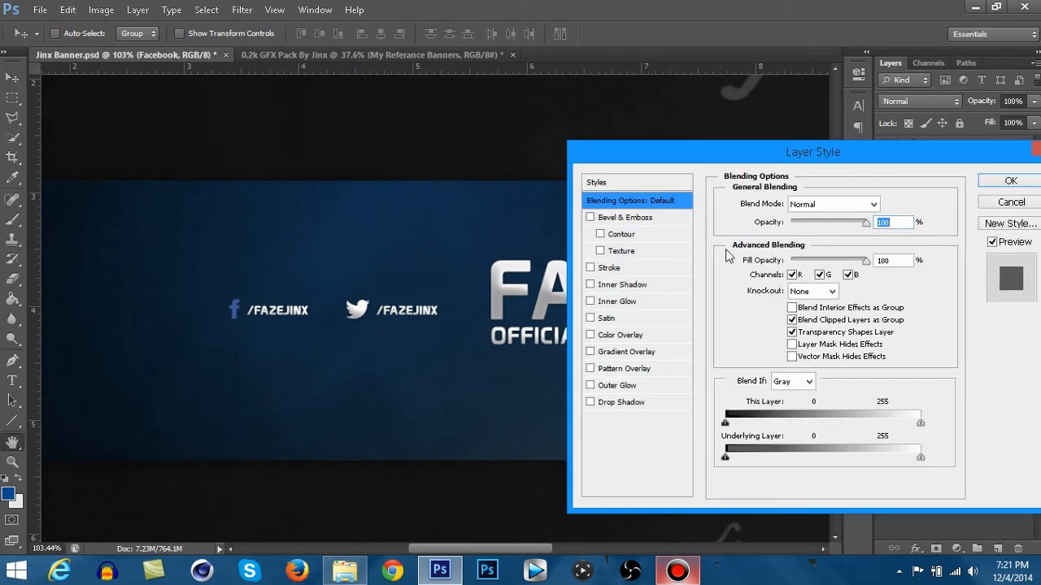
pyautogui.click(623, 355)
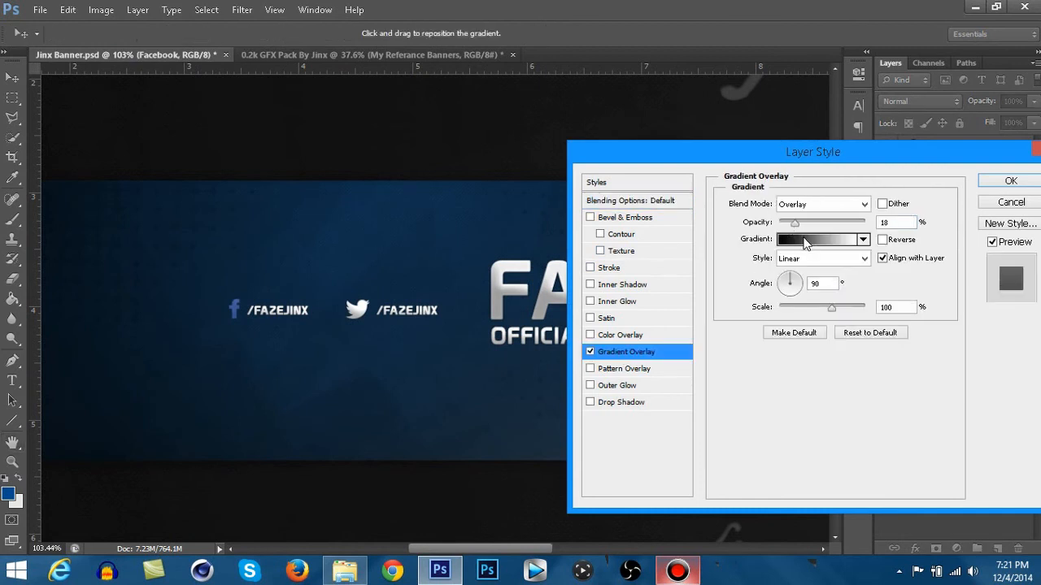
pyautogui.click(803, 211)
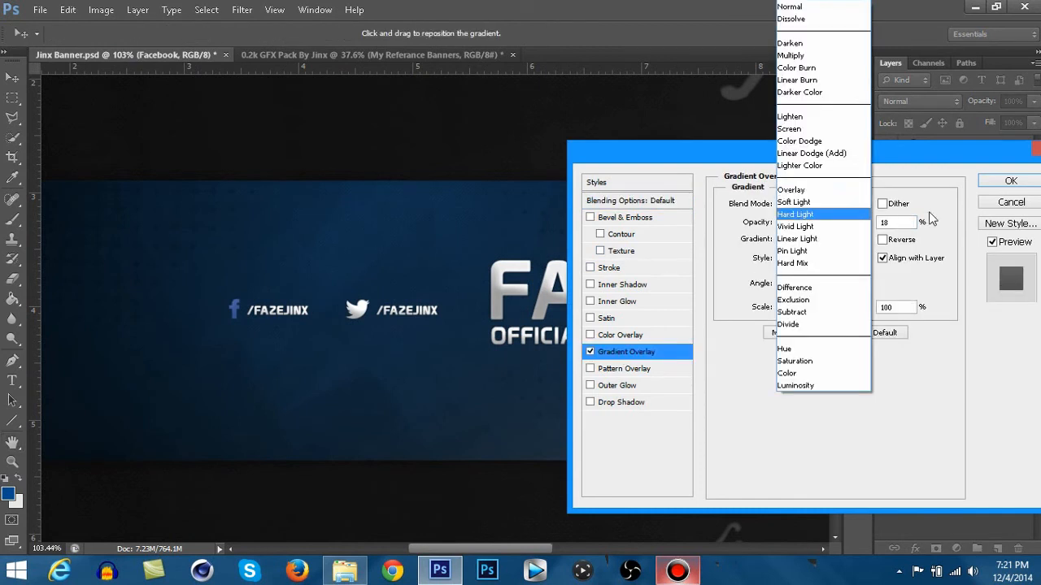
pyautogui.click(809, 203)
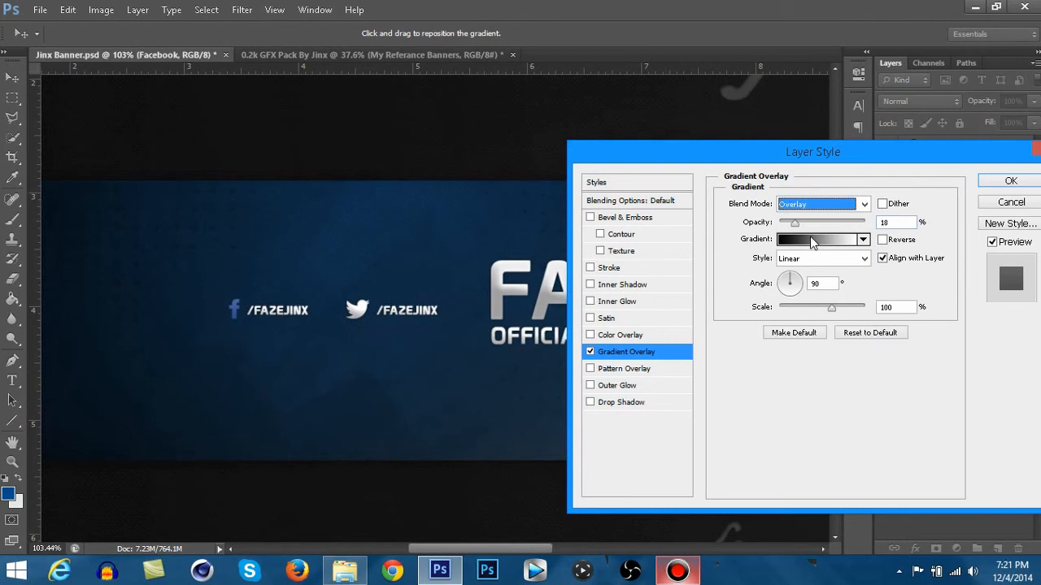
pyautogui.moveTo(809, 229); pyautogui.dragTo(812, 225)
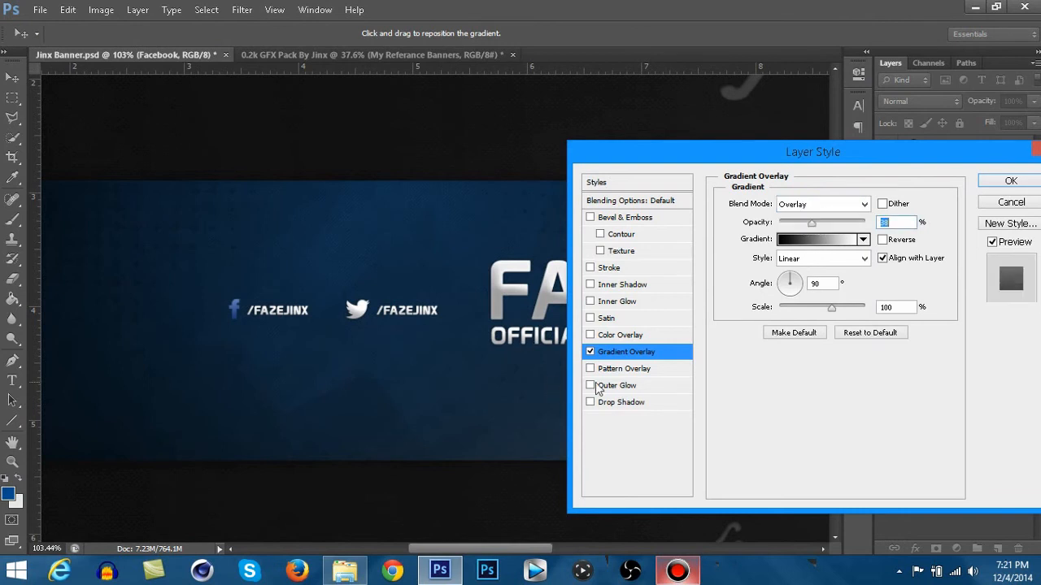
# - Give the Facebook logo a Drop Shadow, an Inner Glow at 27% opacity and Bevel & Emboss, then collapse its effects list
pyautogui.click(612, 402)
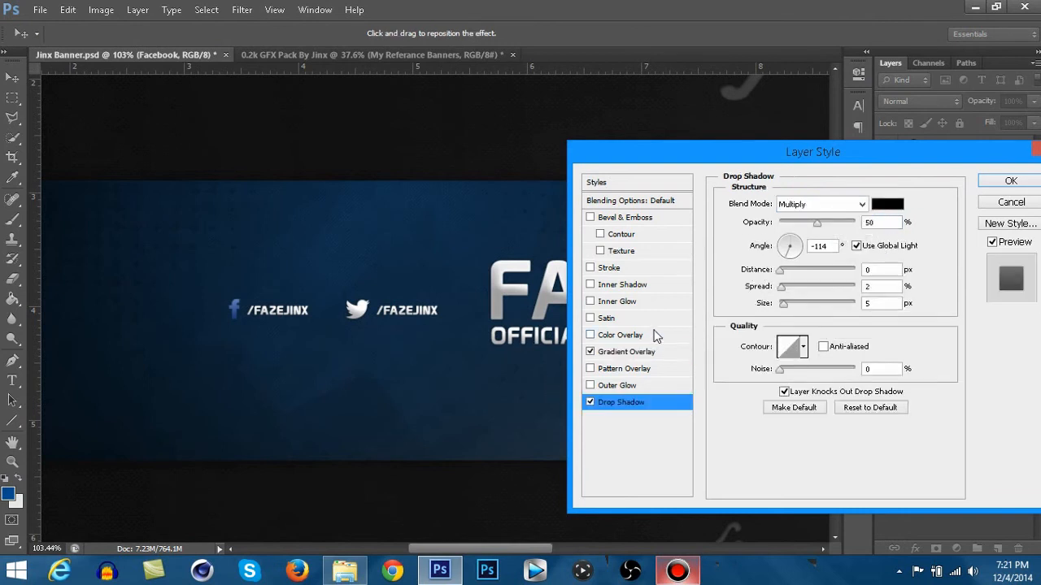
pyautogui.click(616, 302)
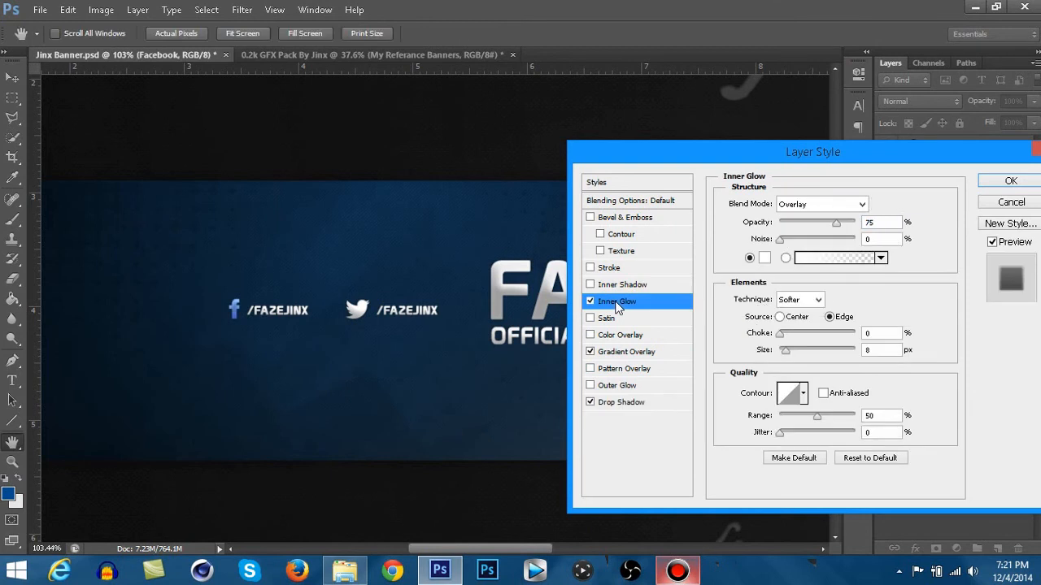
pyautogui.moveTo(807, 231); pyautogui.dragTo(799, 225)
pyautogui.click(618, 219)
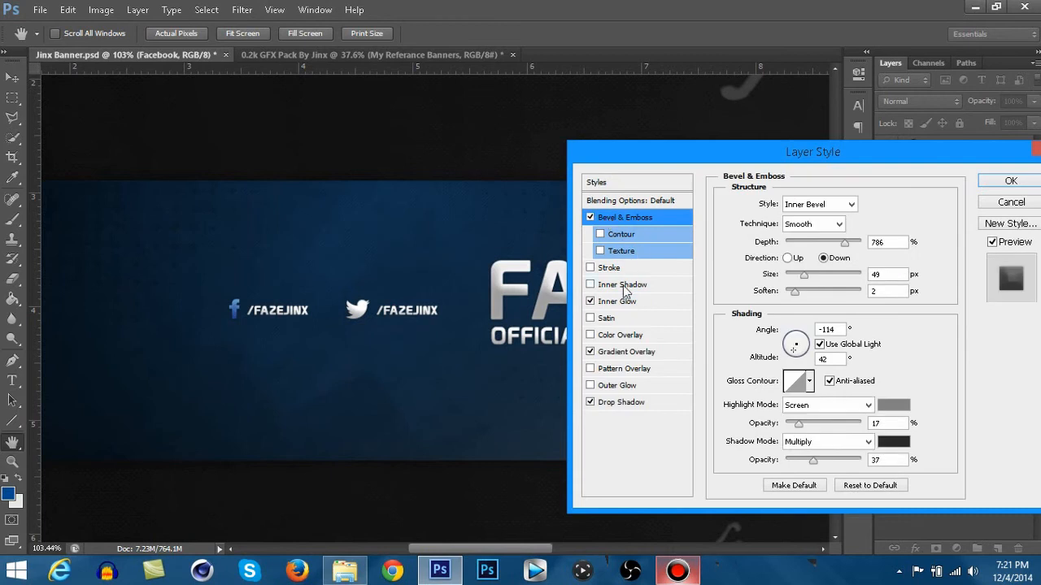
pyautogui.click(1000, 182)
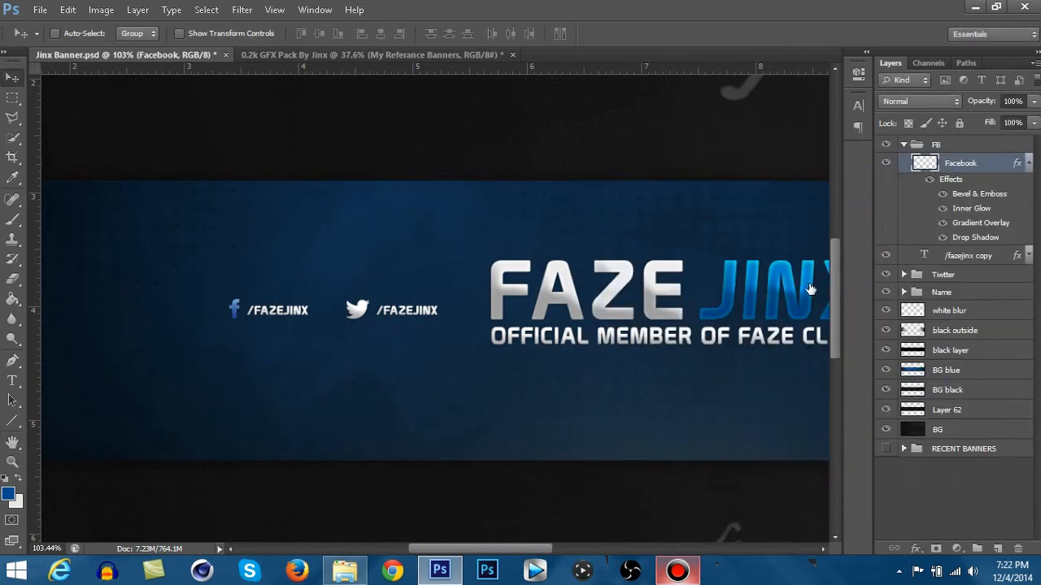
pyautogui.click(1029, 162)
pyautogui.scroll(-6, 394, 388)
pyautogui.scroll(5, 362, 361)
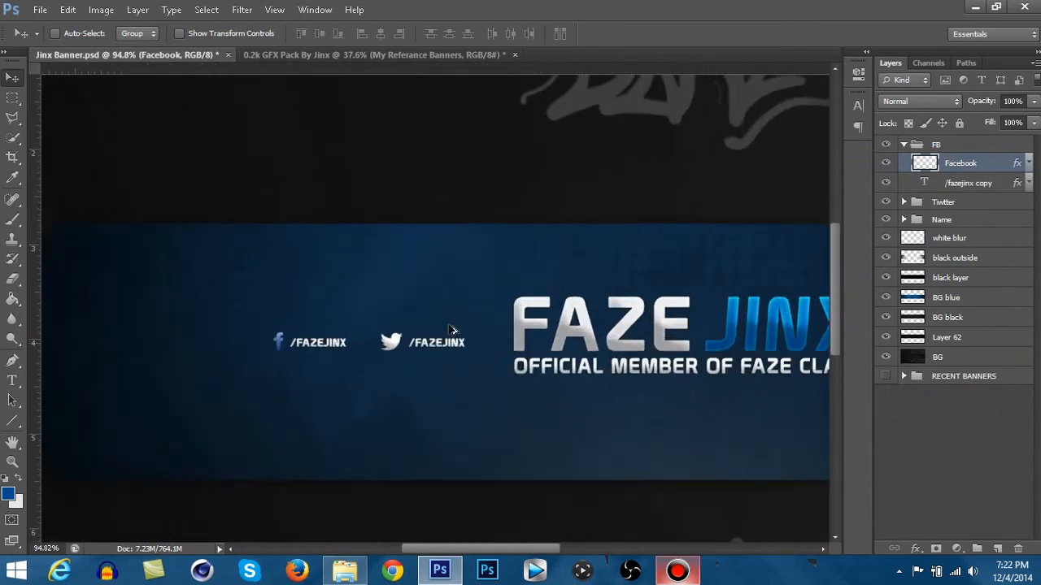
# - Expand the Tiwtter group and turn off all layer effects on the Twitter logo layer
pyautogui.click(885, 202)
pyautogui.click(885, 201)
pyautogui.click(897, 203)
pyautogui.click(903, 202)
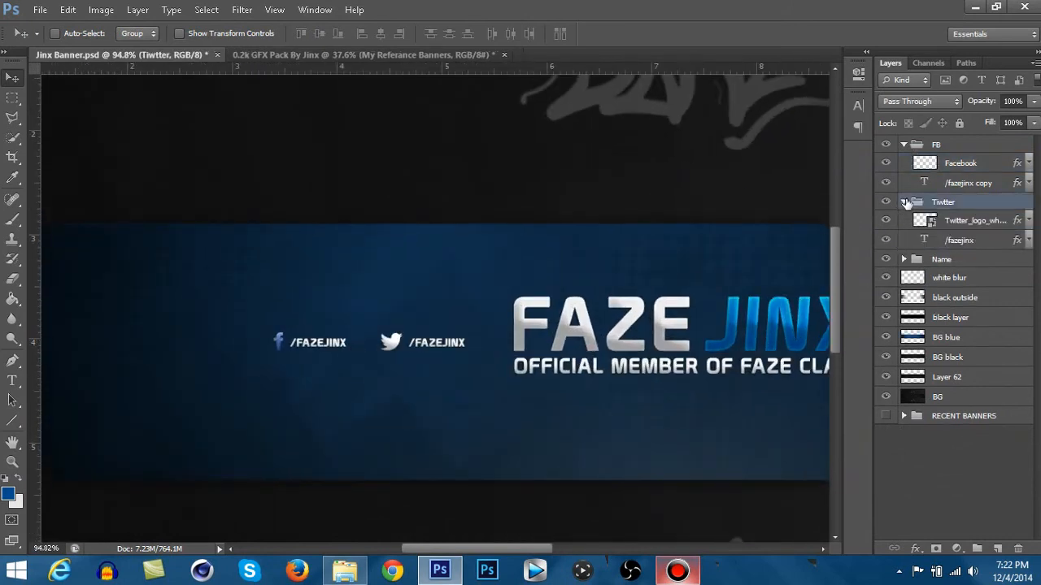
pyautogui.click(911, 223)
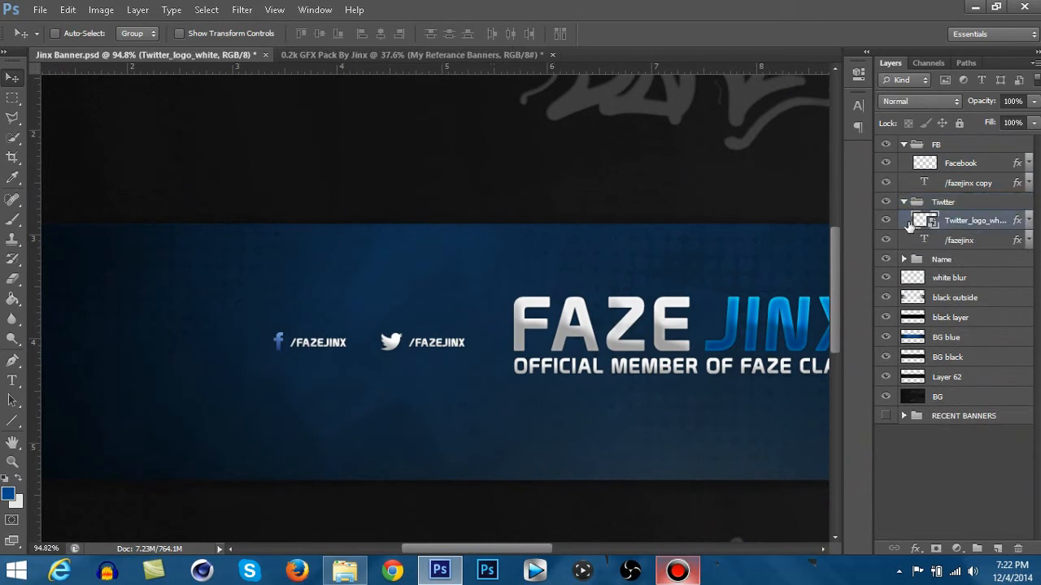
pyautogui.doubleClick(910, 225)
pyautogui.click(590, 302)
pyautogui.click(591, 335)
pyautogui.click(591, 351)
pyautogui.click(590, 402)
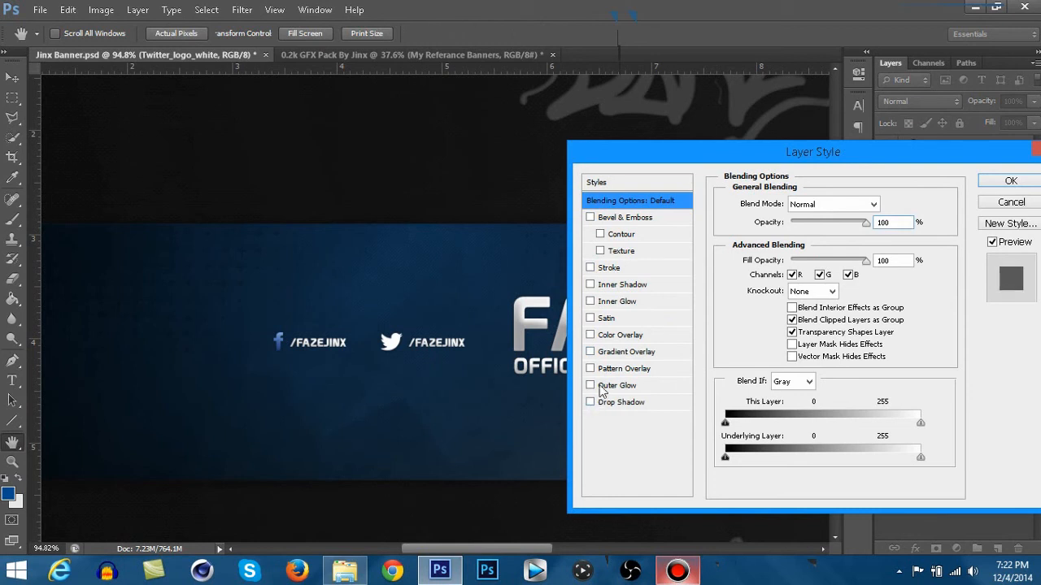
# - Apply a light blue Color Overlay in Normal mode at 100% opacity to the Twitter logo and rasterize the layer
pyautogui.click(605, 339)
pyautogui.click(858, 204)
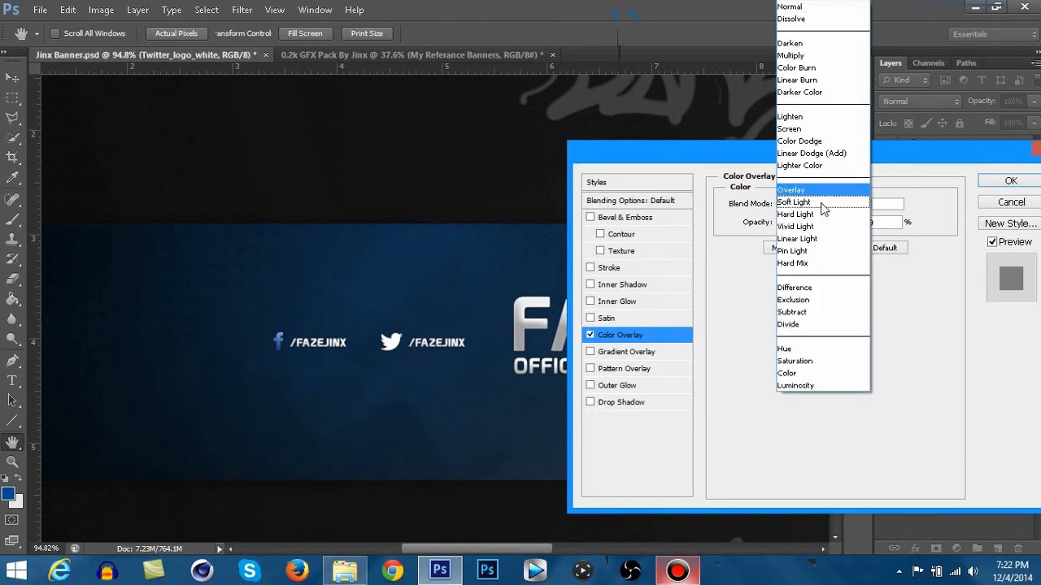
pyautogui.click(849, 9)
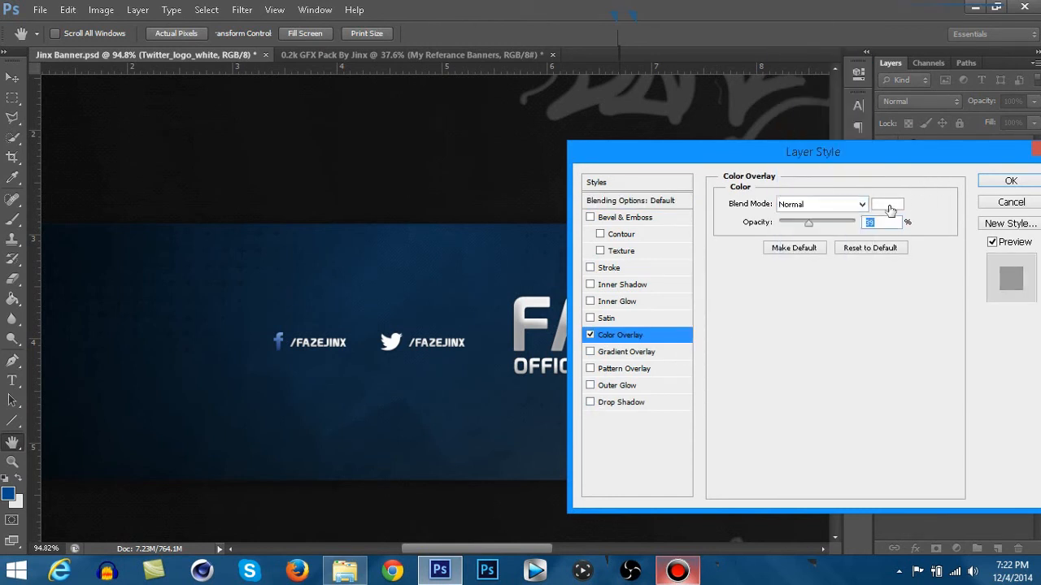
pyautogui.click(887, 204)
pyautogui.moveTo(609, 270); pyautogui.dragTo(593, 229)
pyautogui.moveTo(644, 326); pyautogui.dragTo(647, 331)
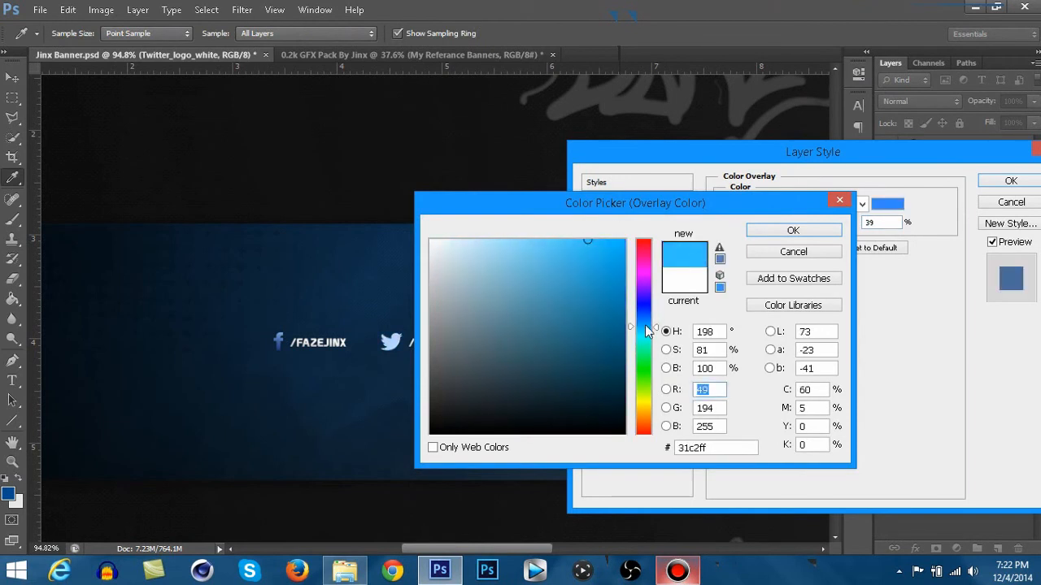
pyautogui.click(780, 232)
pyautogui.click(836, 204)
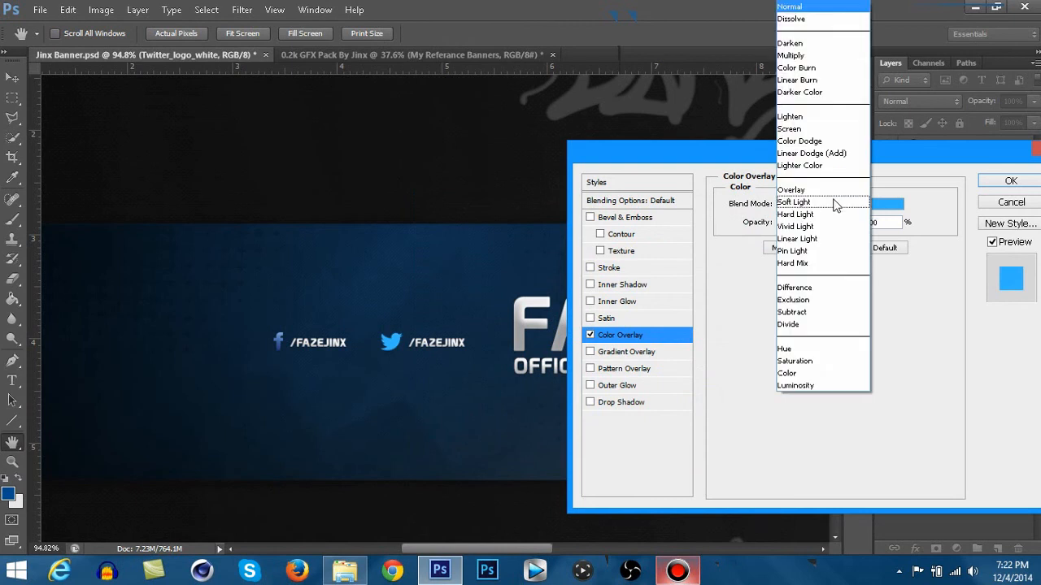
pyautogui.click(836, 204)
pyautogui.click(1010, 181)
pyautogui.rightClick(946, 215)
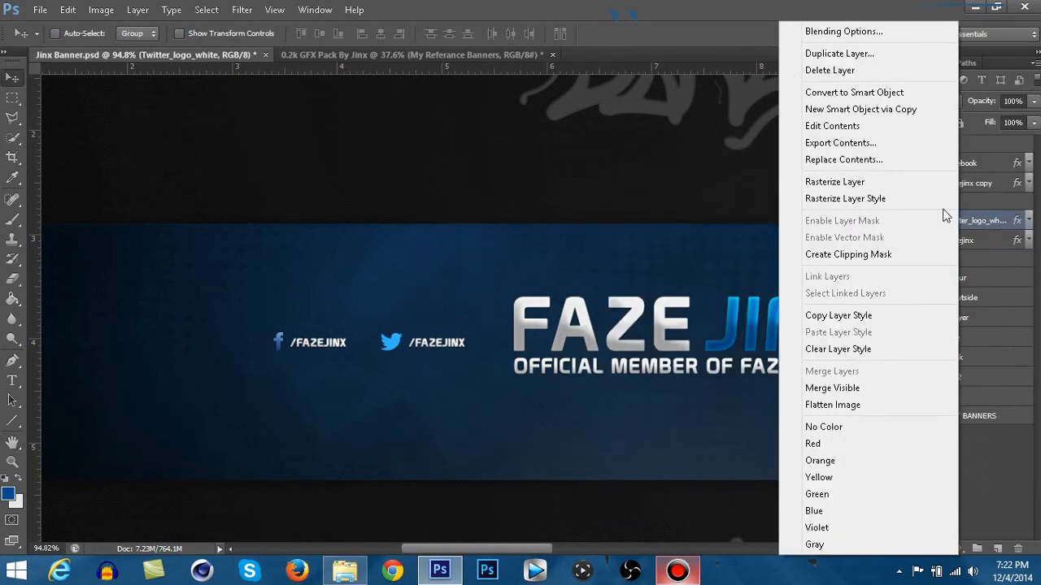
pyautogui.click(846, 182)
pyautogui.doubleClick(961, 227)
pyautogui.press('BackSpace')
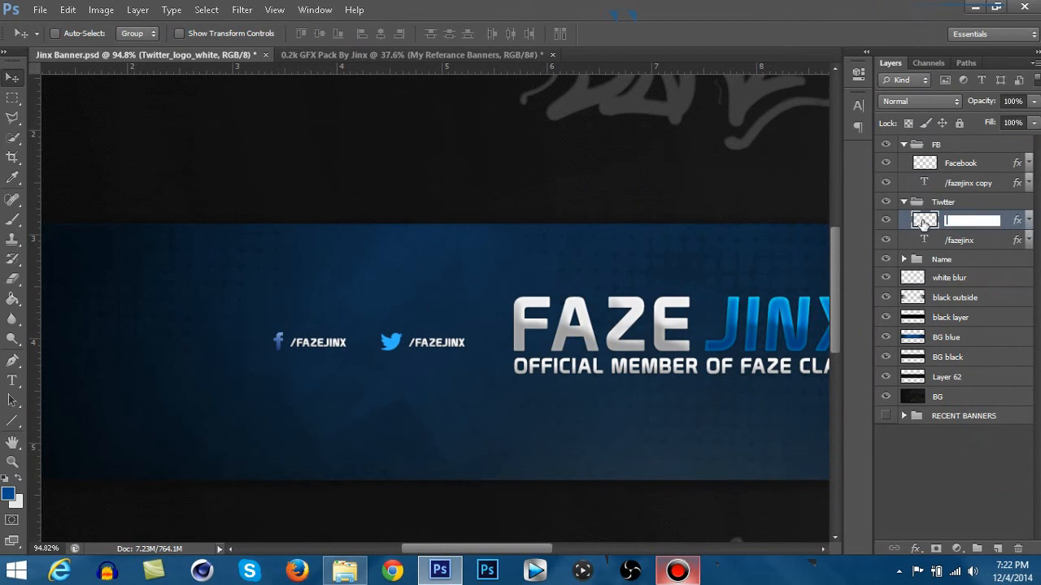
pyautogui.press('Escape')
pyautogui.rightClick(920, 219)
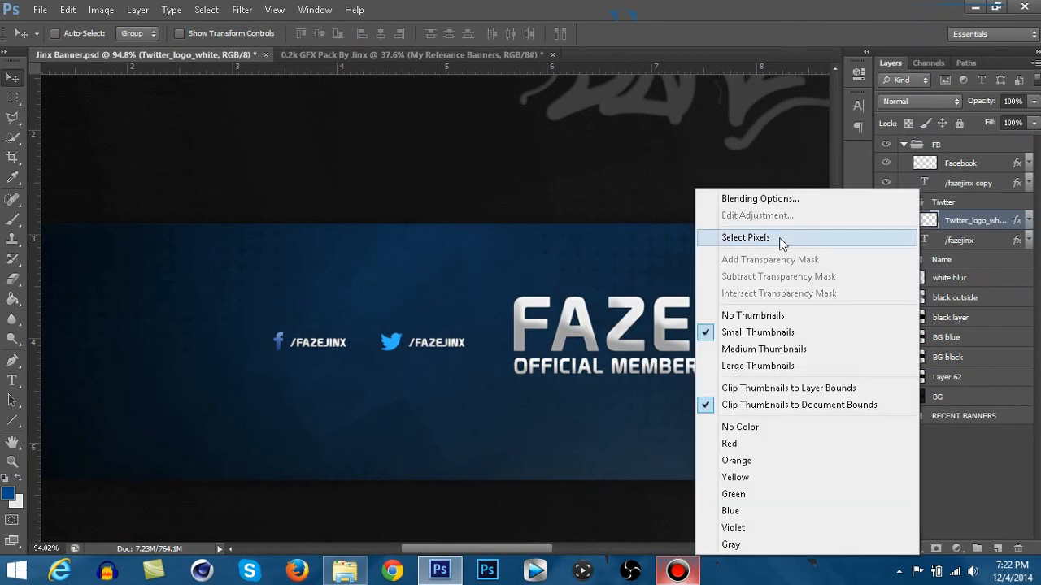
pyautogui.rightClick(936, 220)
# - Rasterize the layer style of the Twitter logo layer
pyautogui.rightClick(961, 223)
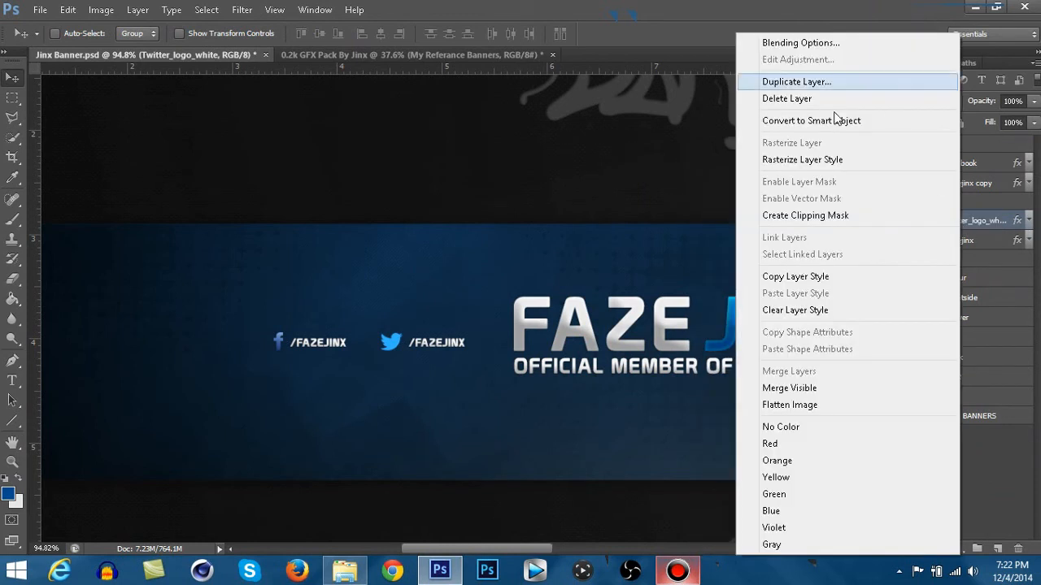
pyautogui.click(817, 156)
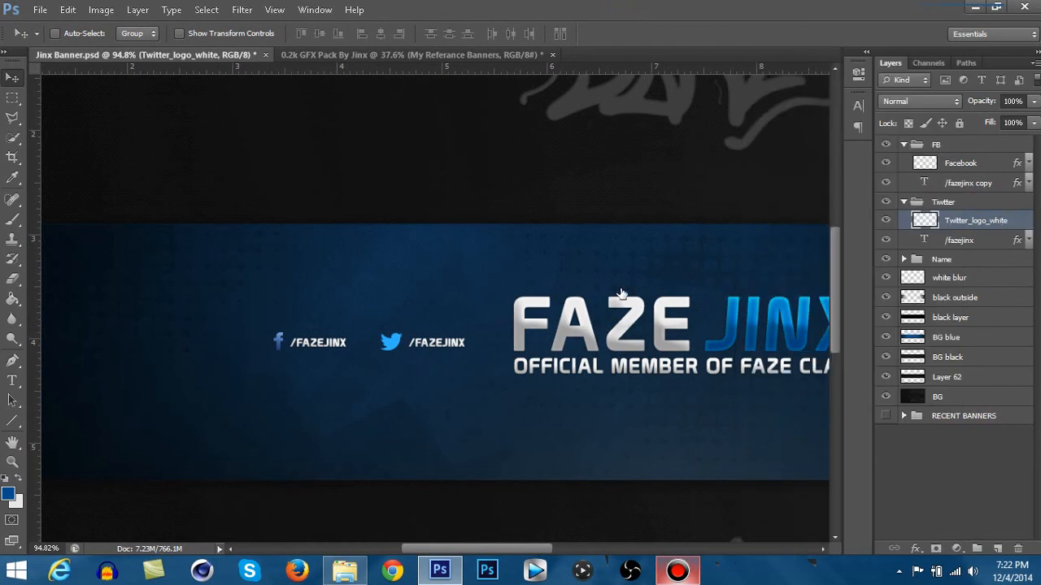
# - Add Drop Shadow, Gradient Overlay, Color Overlay, Inner Glow and Bevel & Emboss effects to the Twitter logo with their preset values
pyautogui.click(620, 401)
pyautogui.click(624, 351)
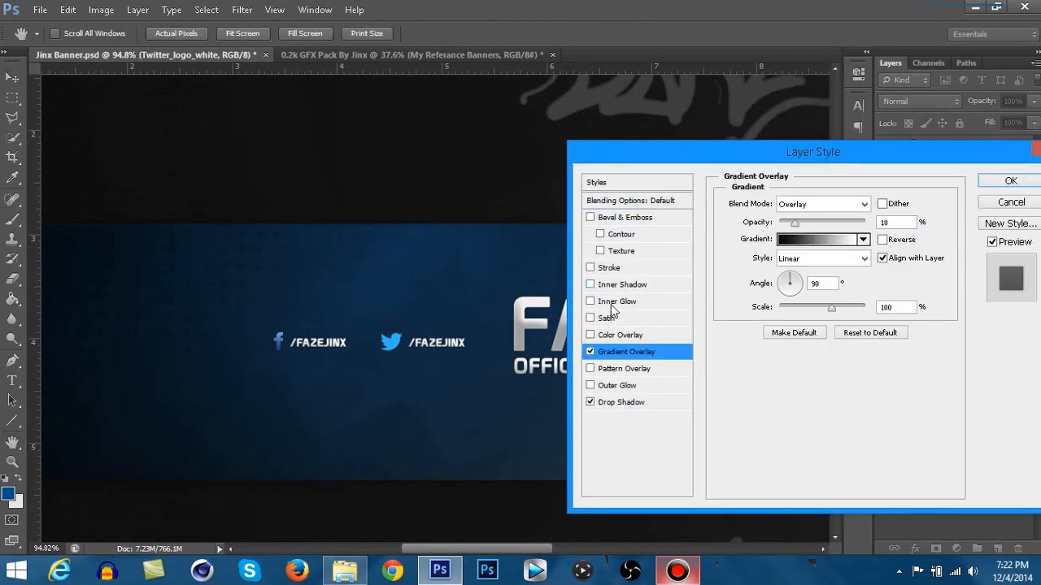
pyautogui.click(616, 335)
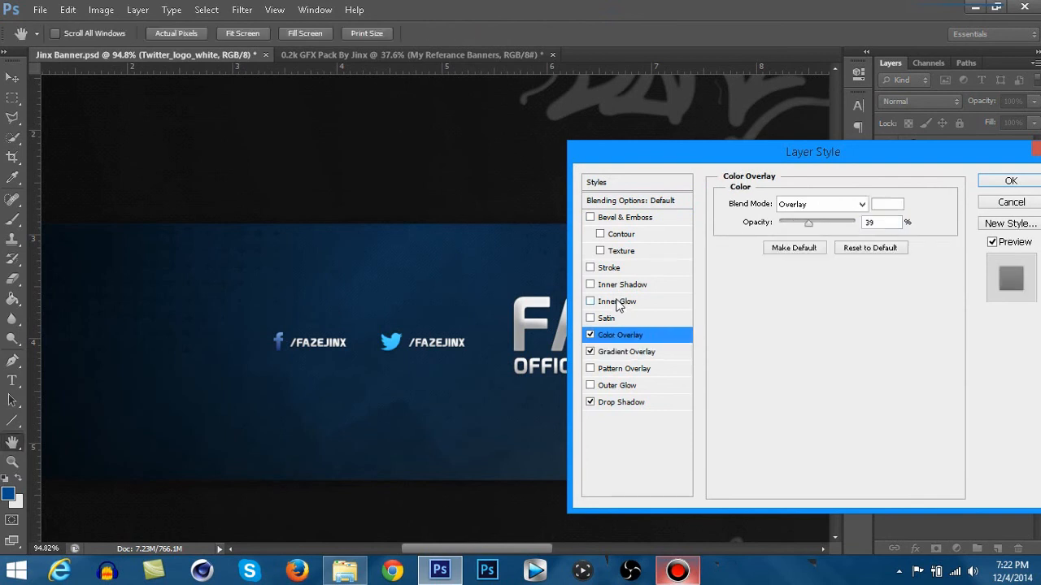
pyautogui.click(621, 303)
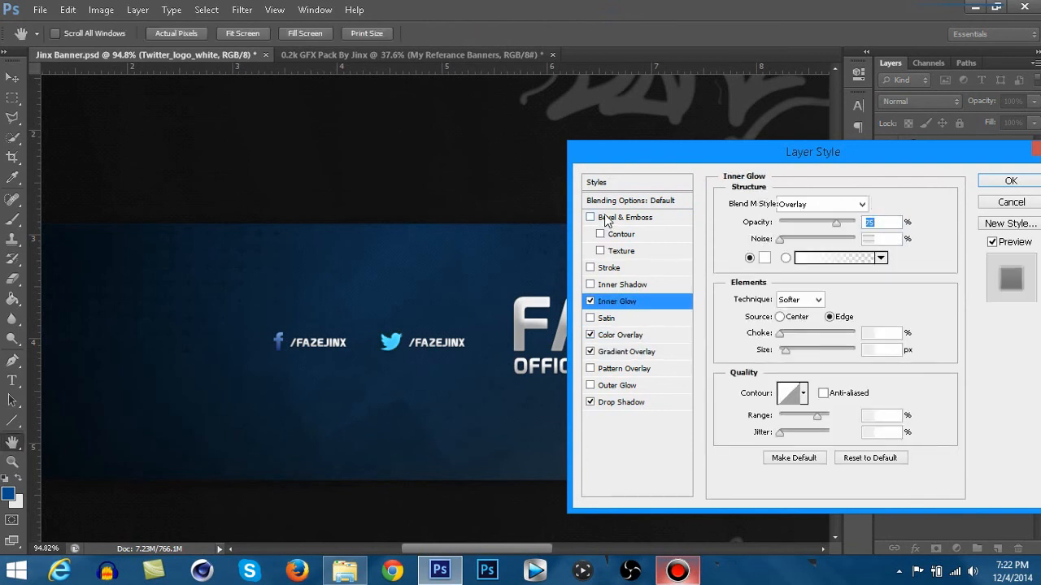
pyautogui.click(608, 218)
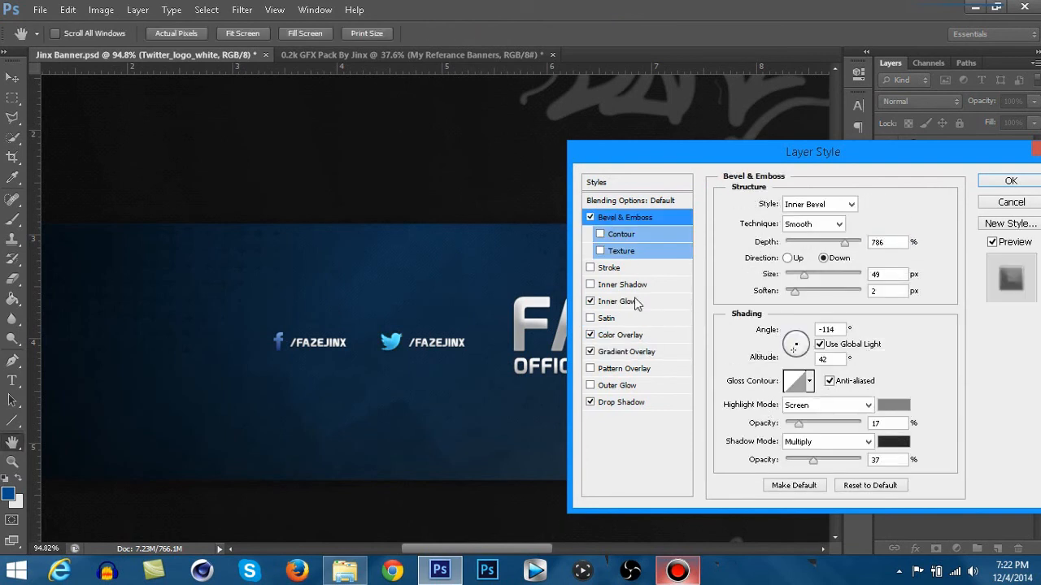
pyautogui.click(1006, 183)
# - Collapse the FB and Tiwtter groups, group them together and name the new group social media
pyautogui.scroll(-3, 463, 421)
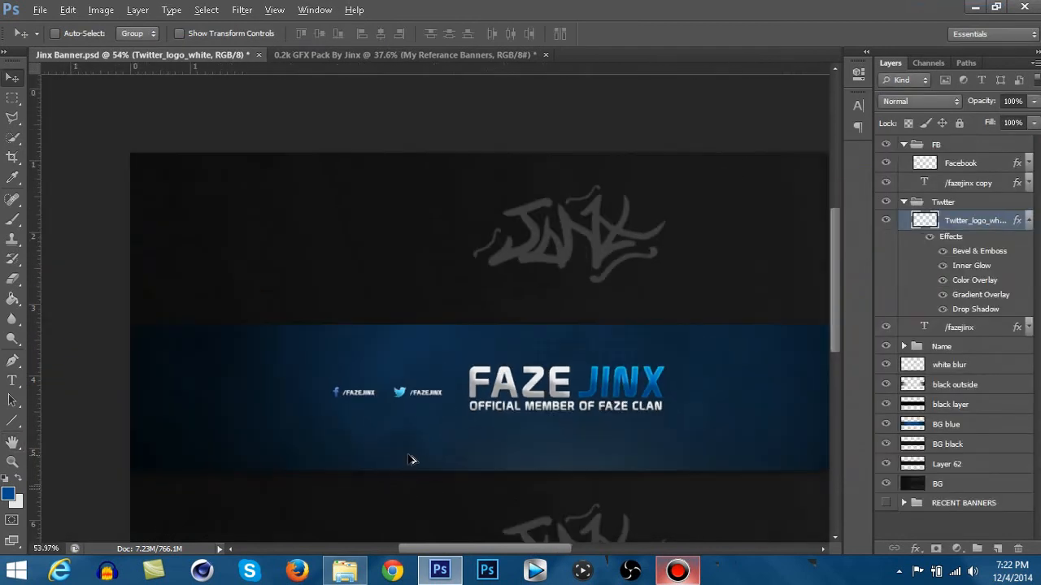
pyautogui.scroll(-1, 411, 460)
pyautogui.scroll(1, 414, 457)
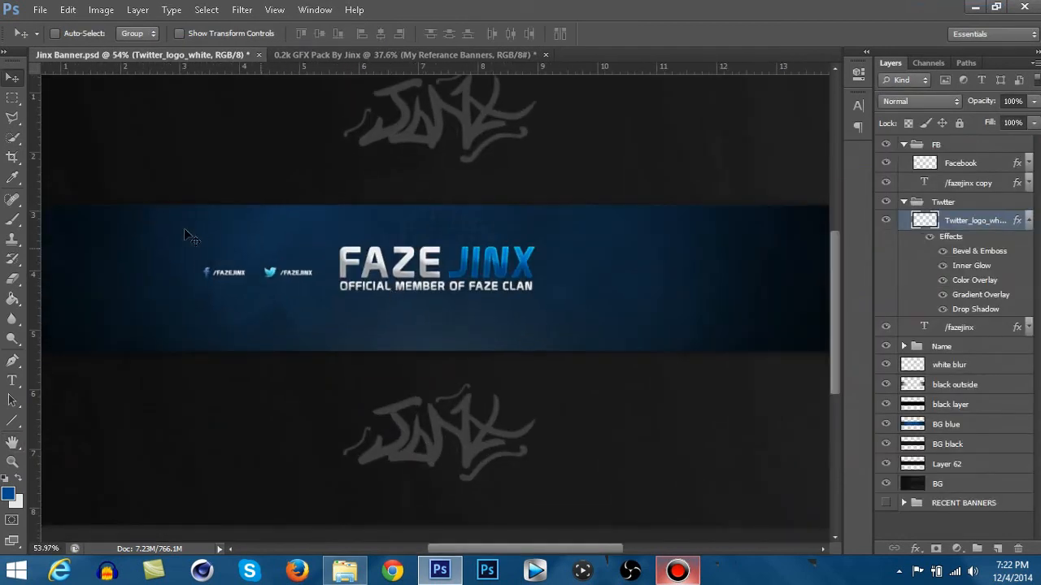
pyautogui.click(918, 145)
pyautogui.click(903, 144)
pyautogui.click(903, 162)
pyautogui.keyDown('shift'); pyautogui.click(939, 162); pyautogui.keyUp('shift')
pyautogui.hotkey('ctrl', 'g')
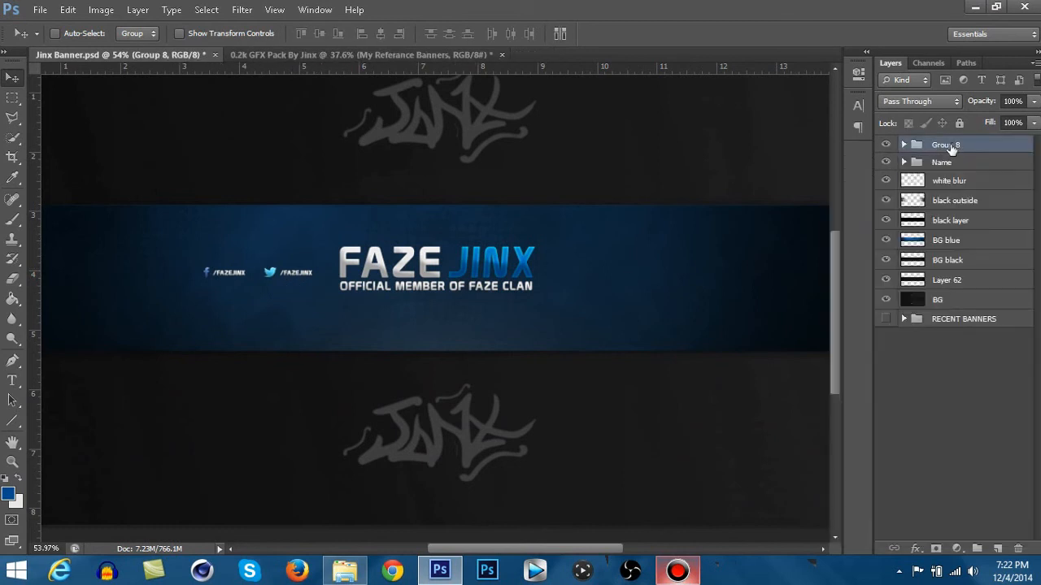
pyautogui.doubleClick(951, 146)
pyautogui.write('social media')
# - Duplicate the social media group as social media copy
pyautogui.click(995, 146)
pyautogui.rightClick(995, 146)
pyautogui.click(885, 175)
pyautogui.click(875, 254)
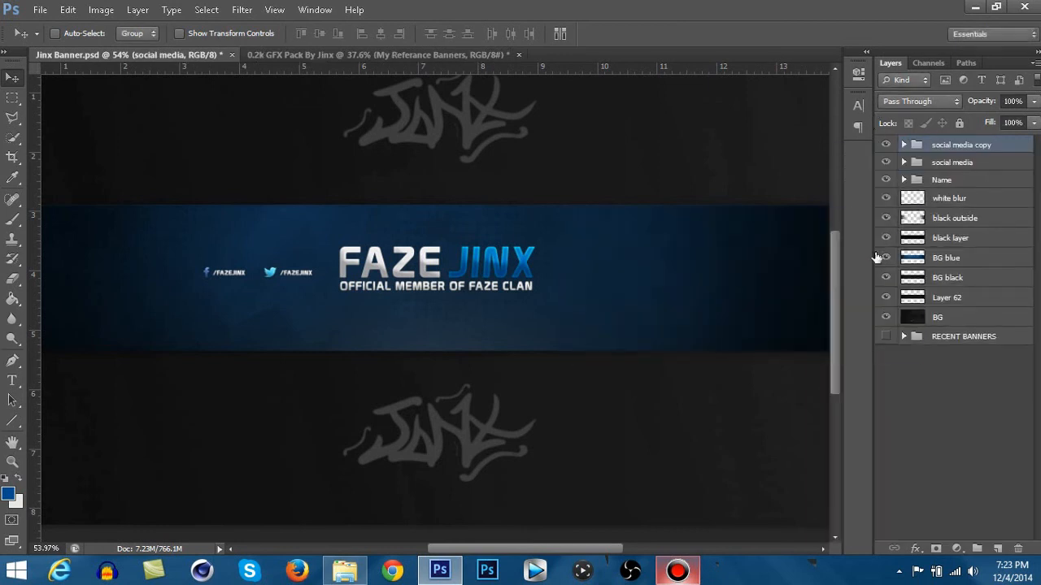
# - Show the guides and move the social media copy group to the right of the FAZE JINX title, level with the original handles
pyautogui.hotkey('ctrl', ';')
pyautogui.scroll(6, 282, 295)
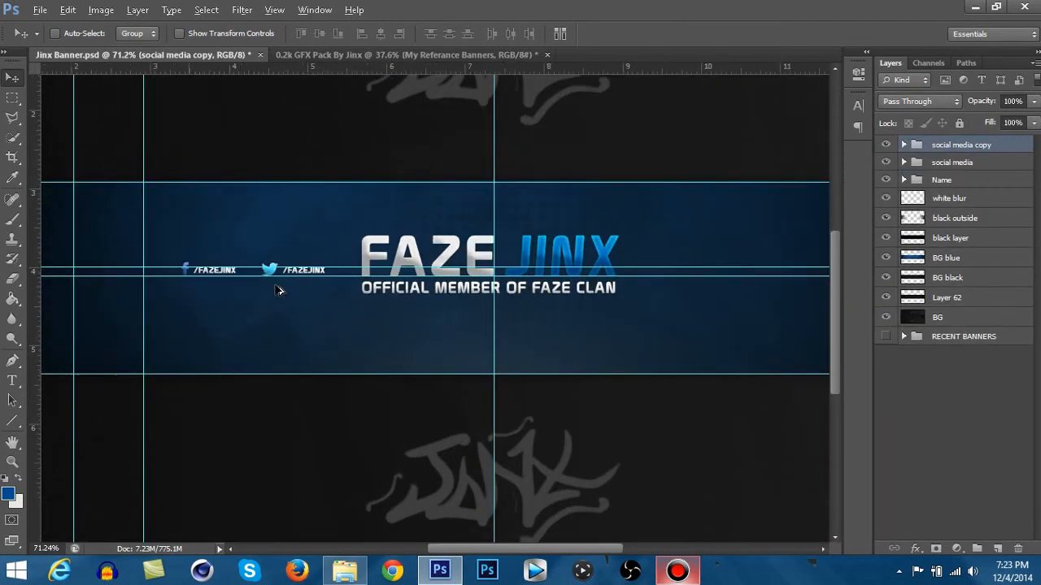
pyautogui.moveTo(305, 259)
pyautogui.mouseDown()
pyautogui.moveTo(301, 248)
pyautogui.moveTo(302, 273)
pyautogui.mouseUp()
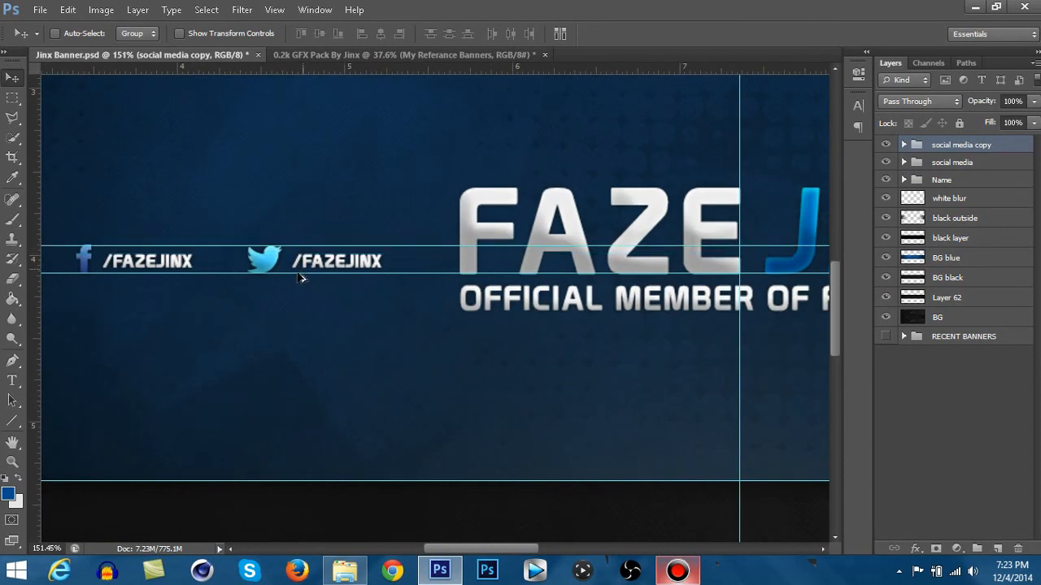
pyautogui.scroll(-4, 302, 284)
pyautogui.moveTo(395, 309); pyautogui.dragTo(777, 319)
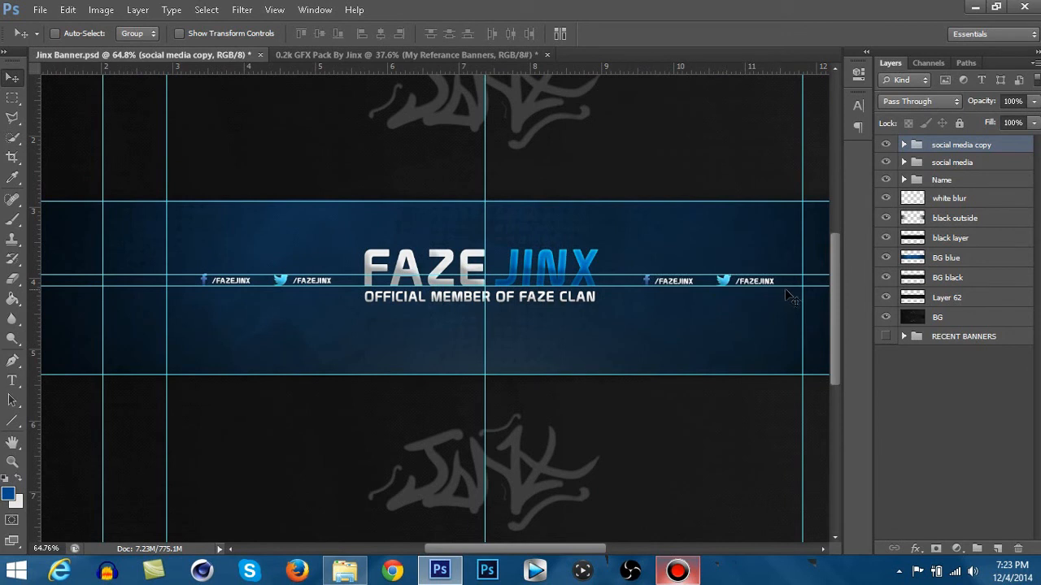
pyautogui.press('Left')
pyautogui.press('Left')
pyautogui.press('Left')
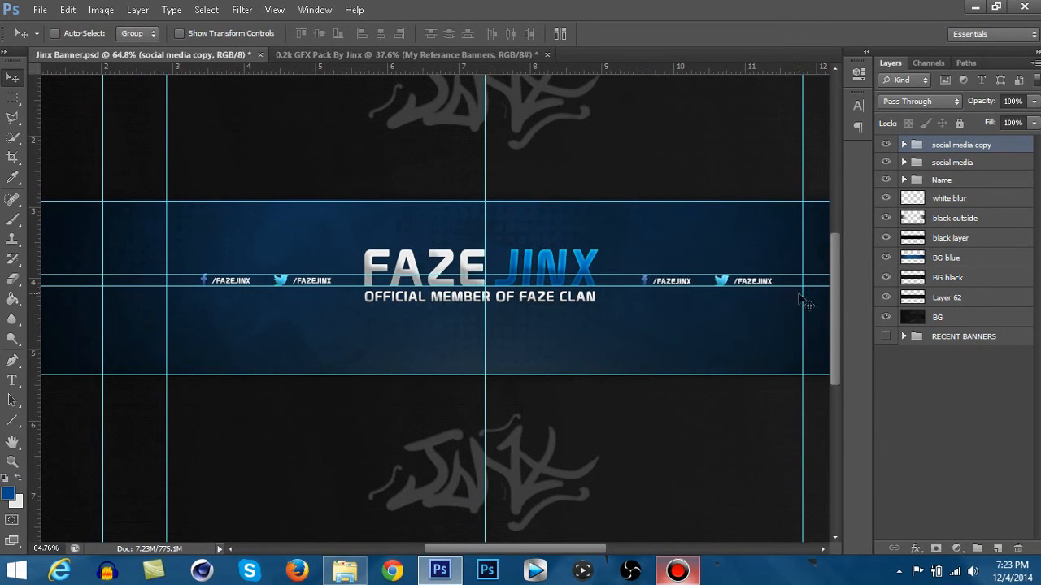
# - Hide the guides and review the whole banner with handles on both sides of the title
pyautogui.hotkey('ctrl', 'h')
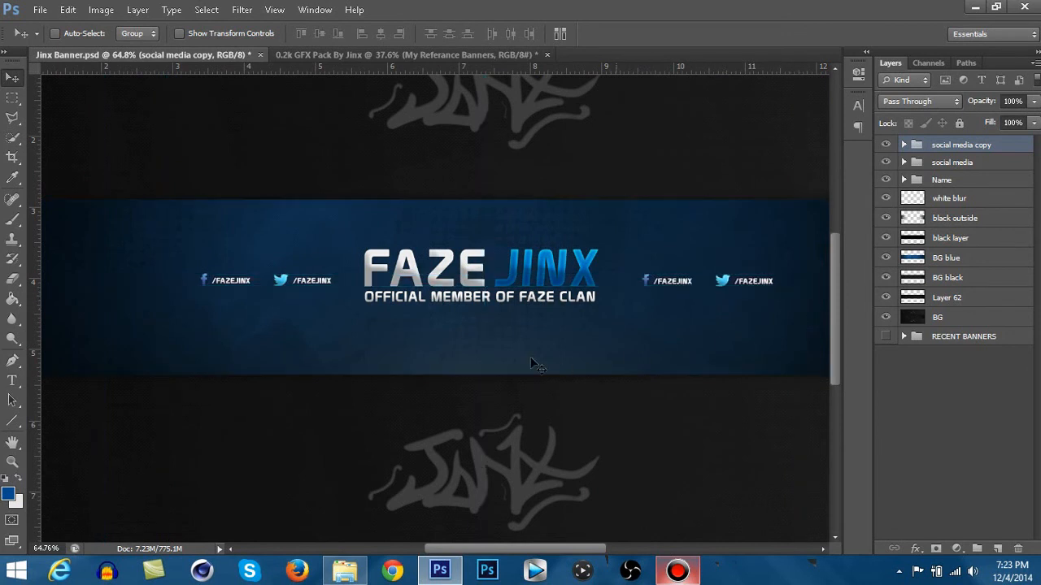
pyautogui.scroll(-1, 518, 362)
pyautogui.scroll(-2, 518, 362)
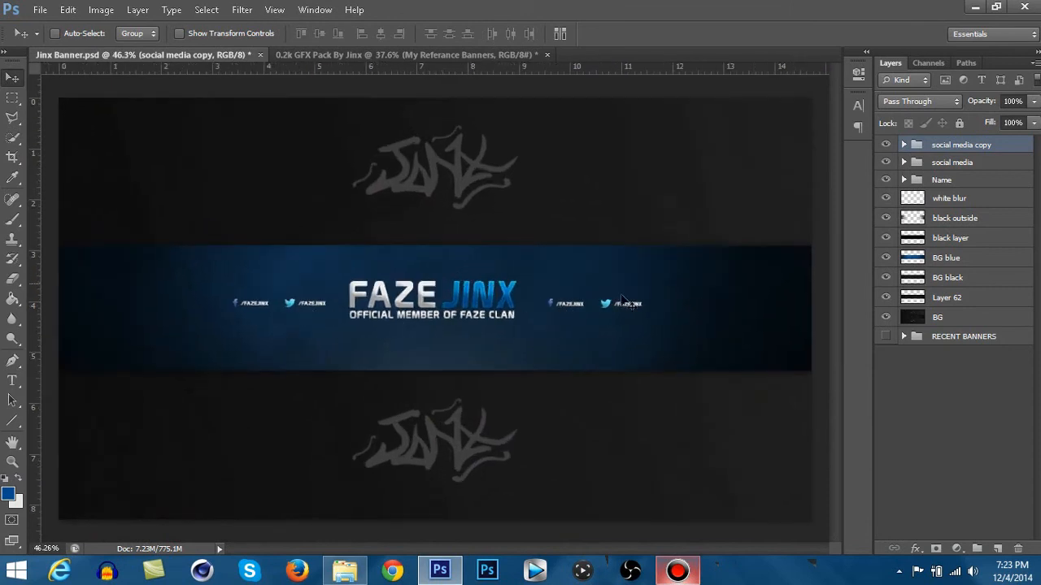
pyautogui.click(347, 572)
pyautogui.click(344, 572)
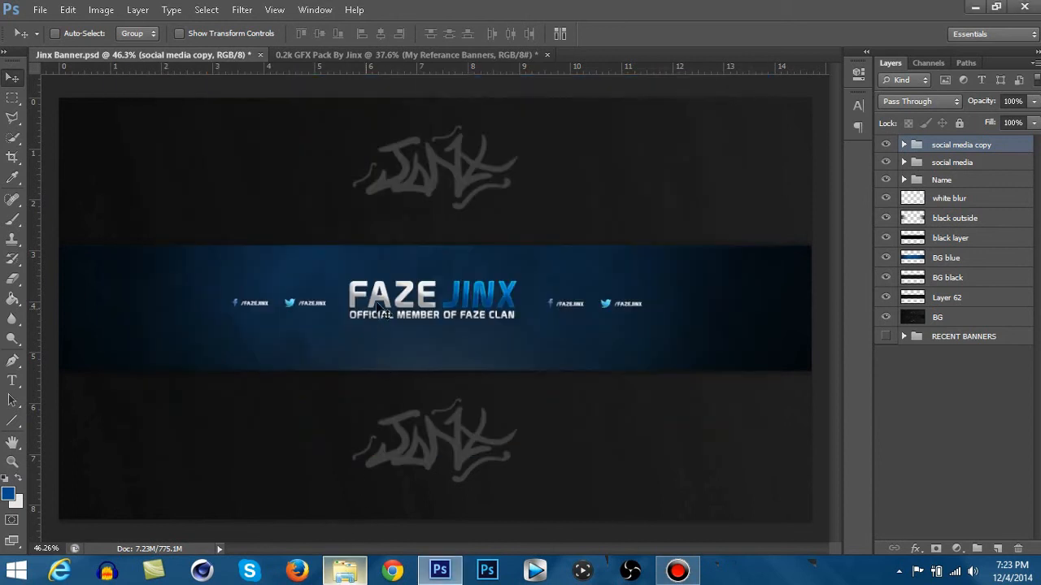
pyautogui.scroll(-1, 391, 309)
pyautogui.scroll(1, 484, 316)
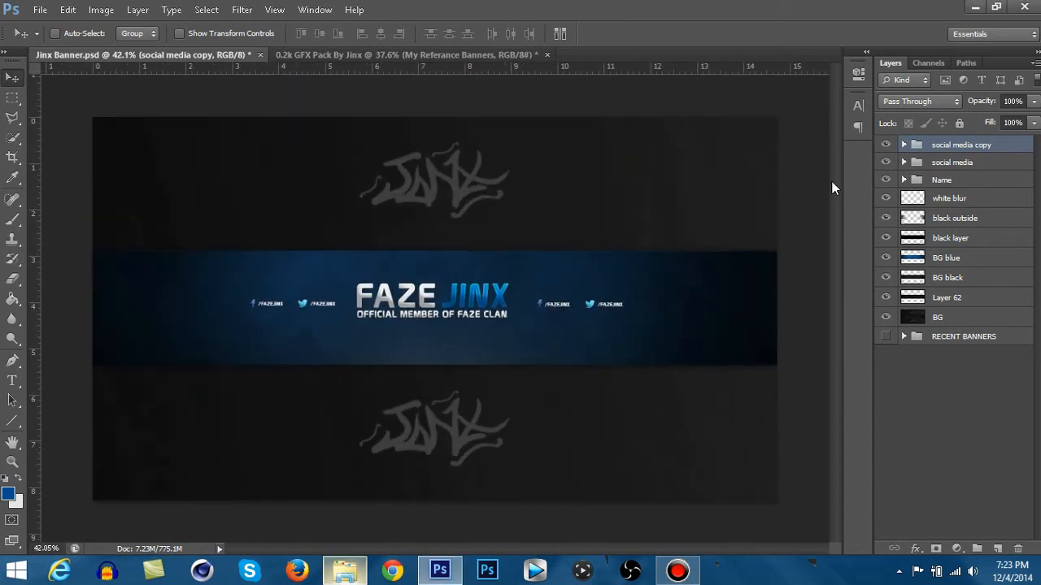
# - Add a new layer, remove the upper of the two guides through the handles, and move the lower one to the blue band's vertical centre
pyautogui.hotkey('ctrl', 'shift', 'n')
pyautogui.press('Return')
pyautogui.click(12, 118)
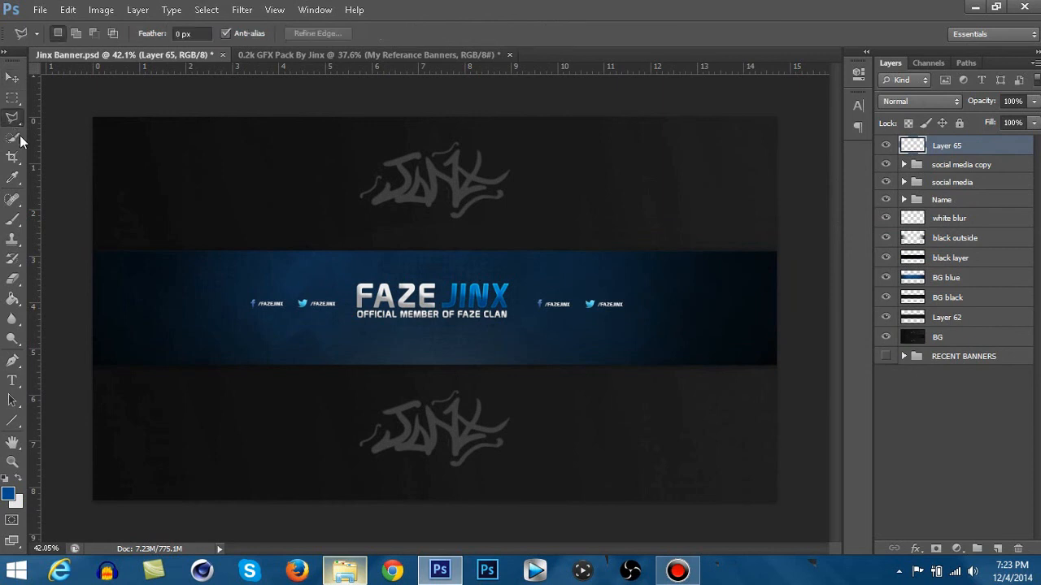
pyautogui.hotkey('ctrl', ';')
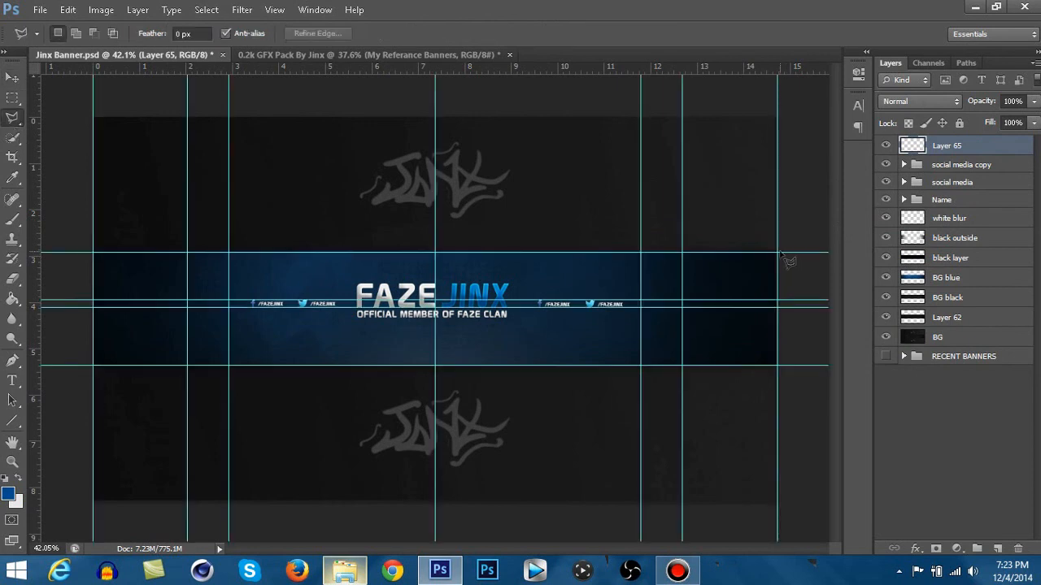
pyautogui.click(13, 77)
pyautogui.moveTo(327, 299); pyautogui.dragTo(338, 65)
pyautogui.moveTo(366, 306)
pyautogui.mouseDown()
pyautogui.moveTo(368, 295)
pyautogui.moveTo(369, 308)
pyautogui.mouseUp()
pyautogui.hotkey('ctrl', ';')
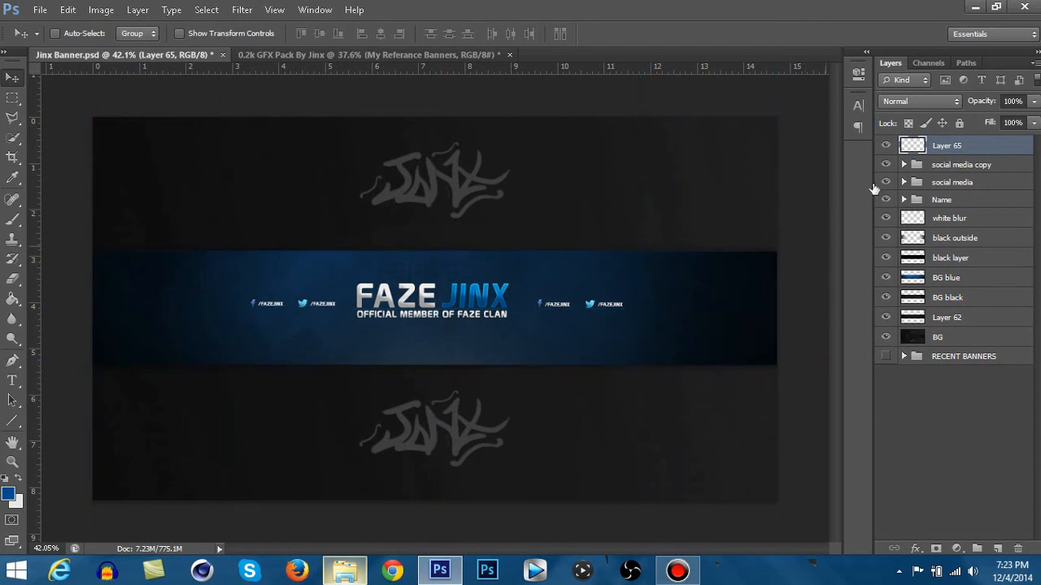
# - Show the guides and outline a polygonal selection above the diagonal from the blue band's upper-right to its lower-left corner
pyautogui.click(13, 114)
pyautogui.hotkey('ctrl', 'g')
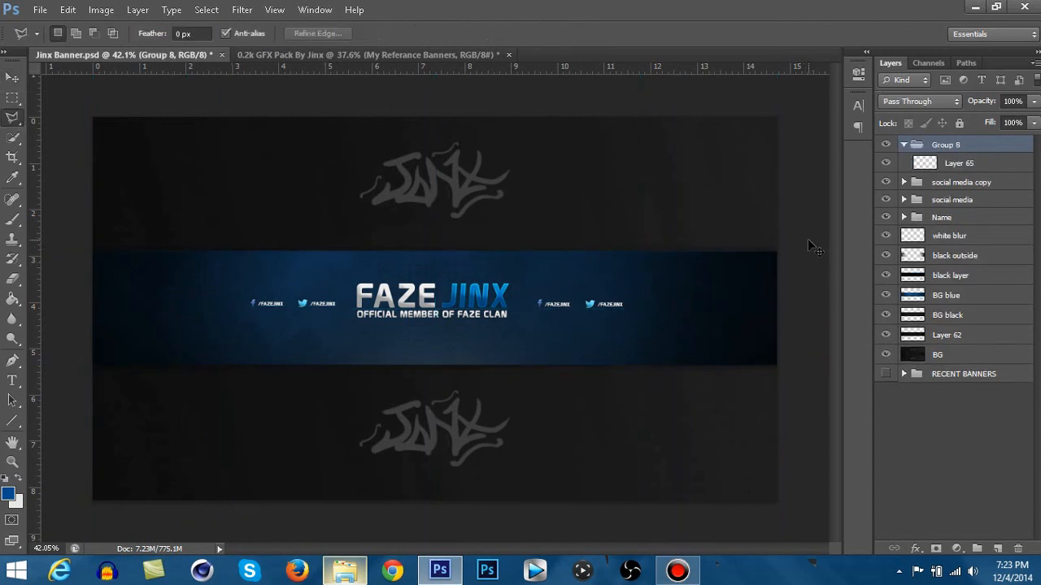
pyautogui.hotkey('ctrl', 'z')
pyautogui.hotkey('ctrl', ';')
pyautogui.click(772, 253)
pyautogui.click(93, 365)
pyautogui.click(63, 234)
pyautogui.click(746, 155)
# - Fill the polygonal selection with white on Layer 65 and deselect it
pyautogui.click(11, 316)
pyautogui.click(11, 300)
pyautogui.click(17, 478)
pyautogui.click(153, 322)
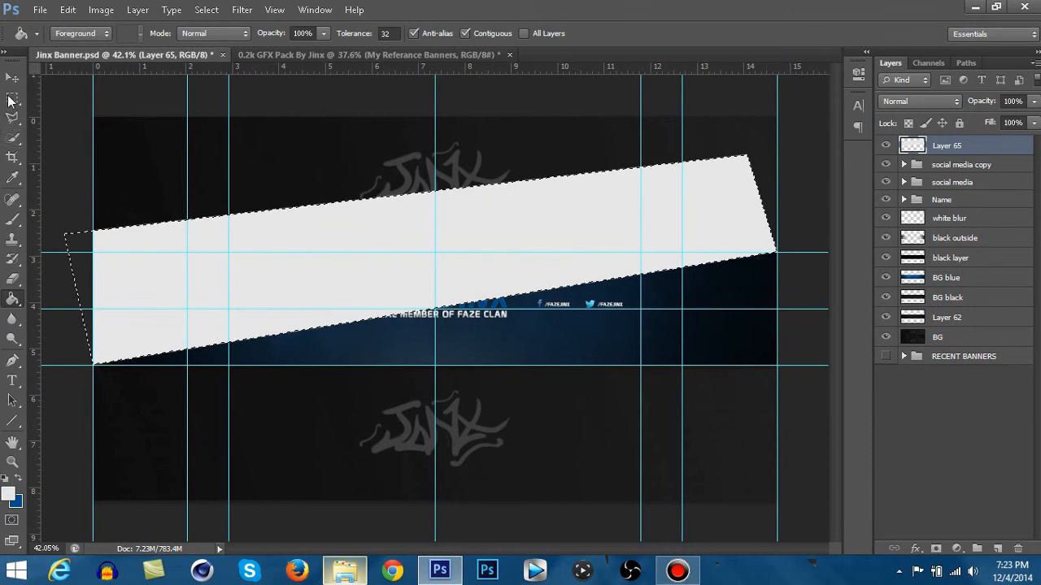
pyautogui.click(12, 98)
pyautogui.click(299, 163)
# - Lower Layer 65's opacity to 22% and delete the part of the white shape above the blue band
pyautogui.click(1032, 102)
pyautogui.moveTo(1004, 115); pyautogui.dragTo(972, 120)
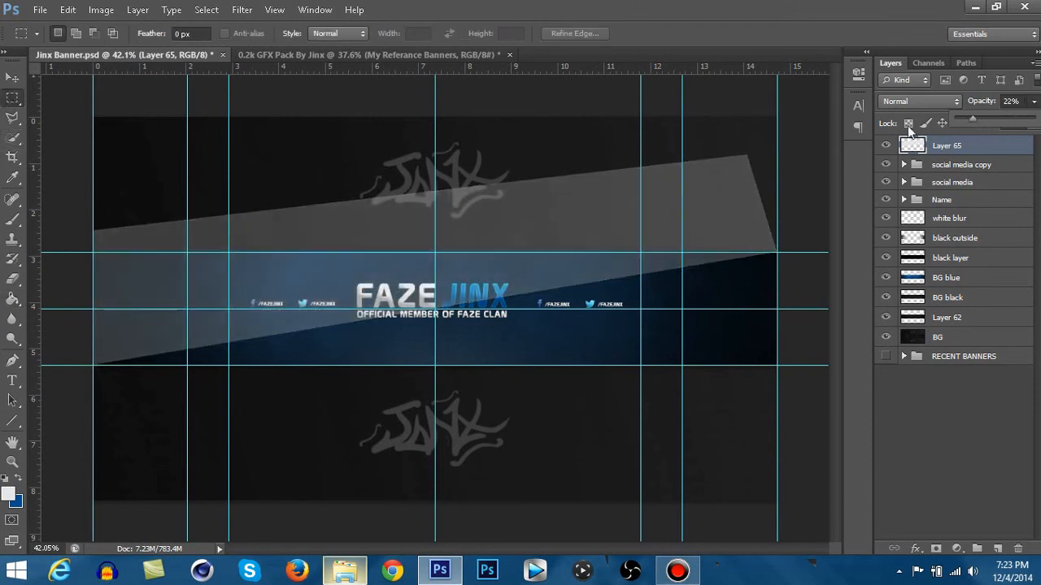
pyautogui.moveTo(75, 102); pyautogui.dragTo(878, 261)
pyautogui.press('Delete')
pyautogui.hotkey('ctrl', 'd')
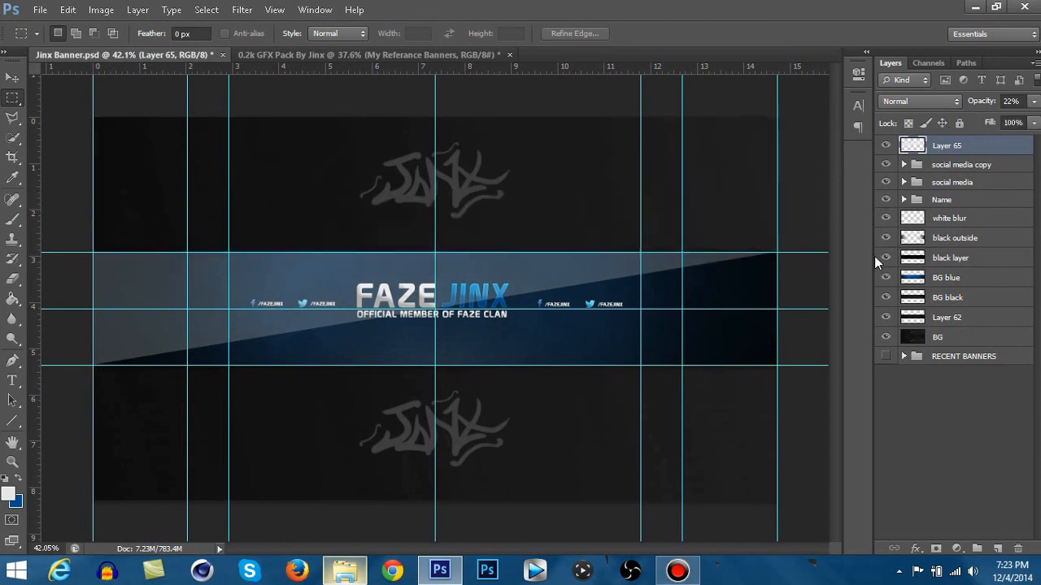
# - Hide the guides and reduce Layer 65's opacity to 2% for a subtle diagonal shine
pyautogui.hotkey('ctrl', ';')
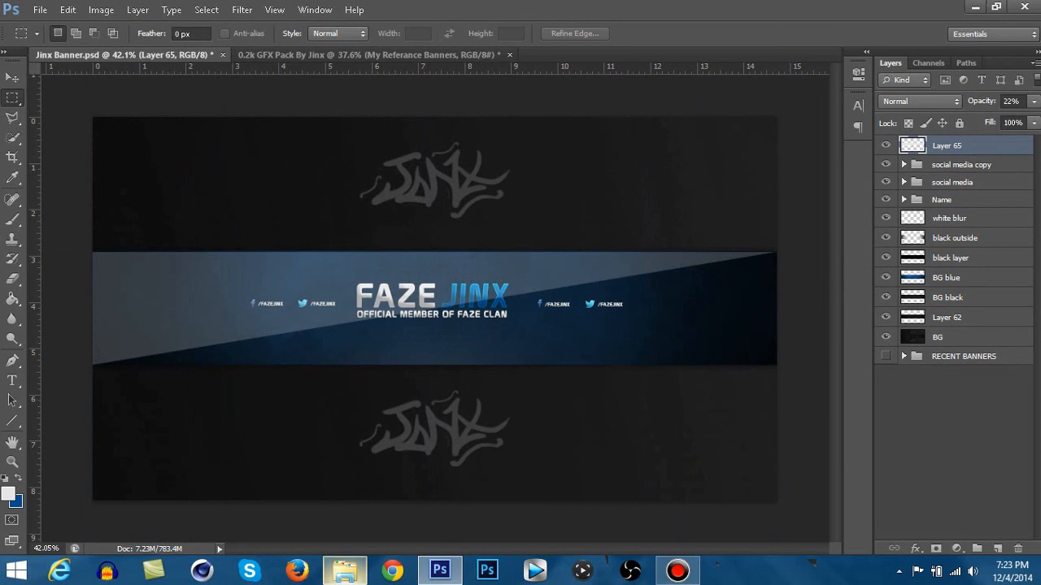
pyautogui.click(1034, 101)
pyautogui.moveTo(970, 116); pyautogui.dragTo(959, 119)
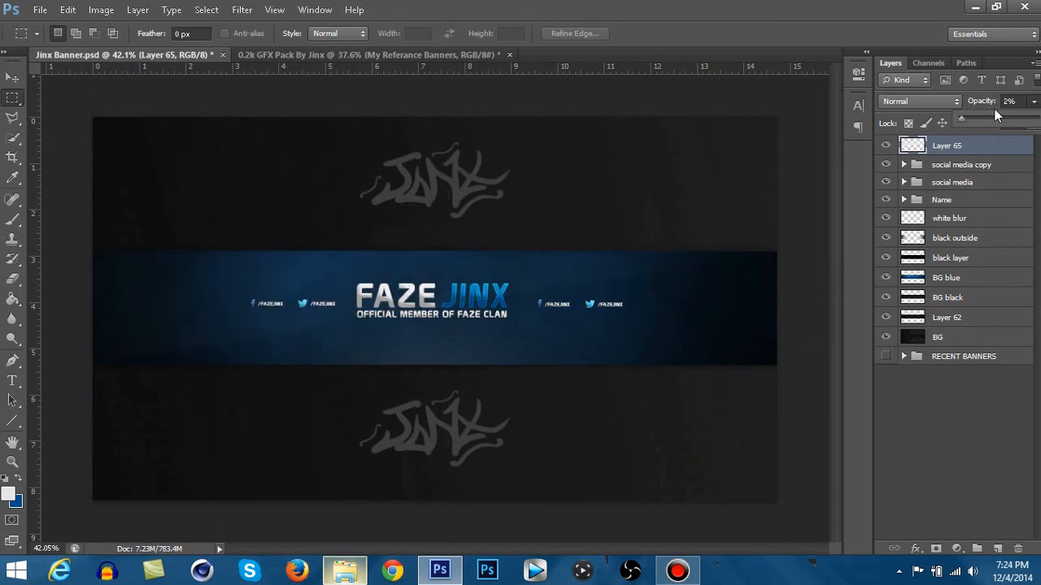
pyautogui.click(13, 80)
pyautogui.scroll(-2, 370, 283)
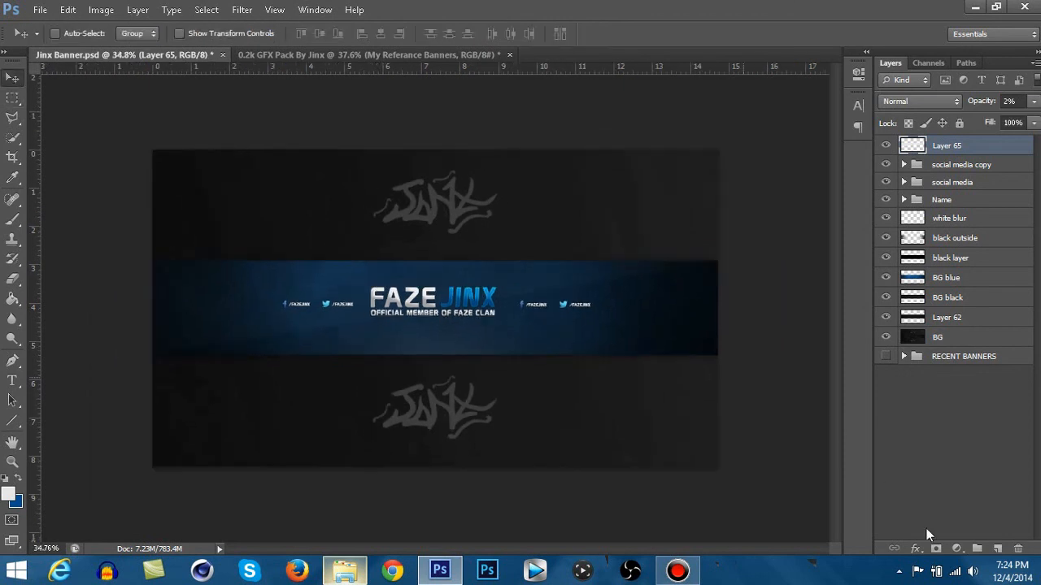
# - Add a Hue/Saturation adjustment layer named cc with Hue -7 and Saturation +12
pyautogui.click(957, 549)
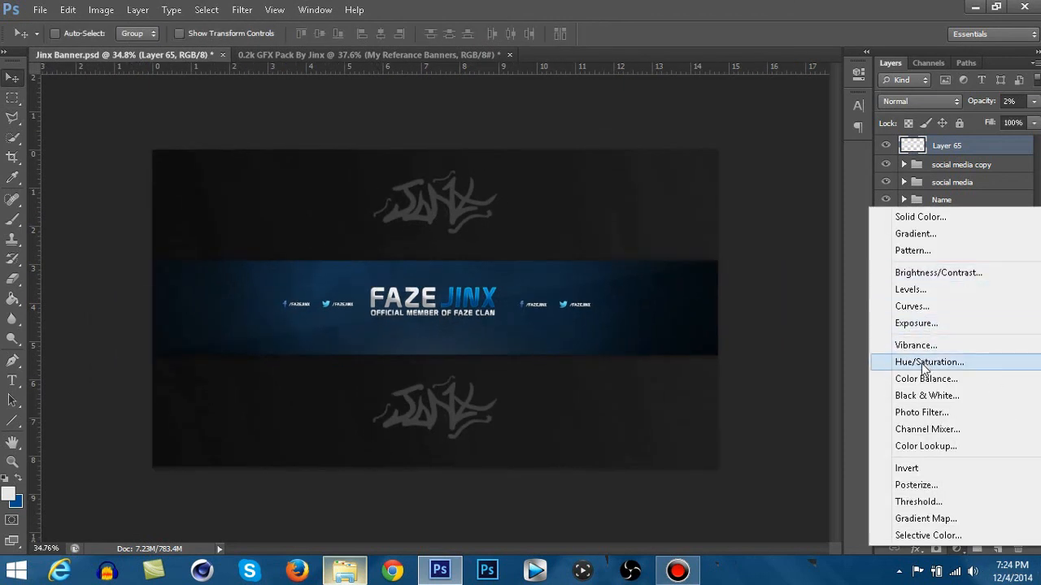
pyautogui.click(929, 362)
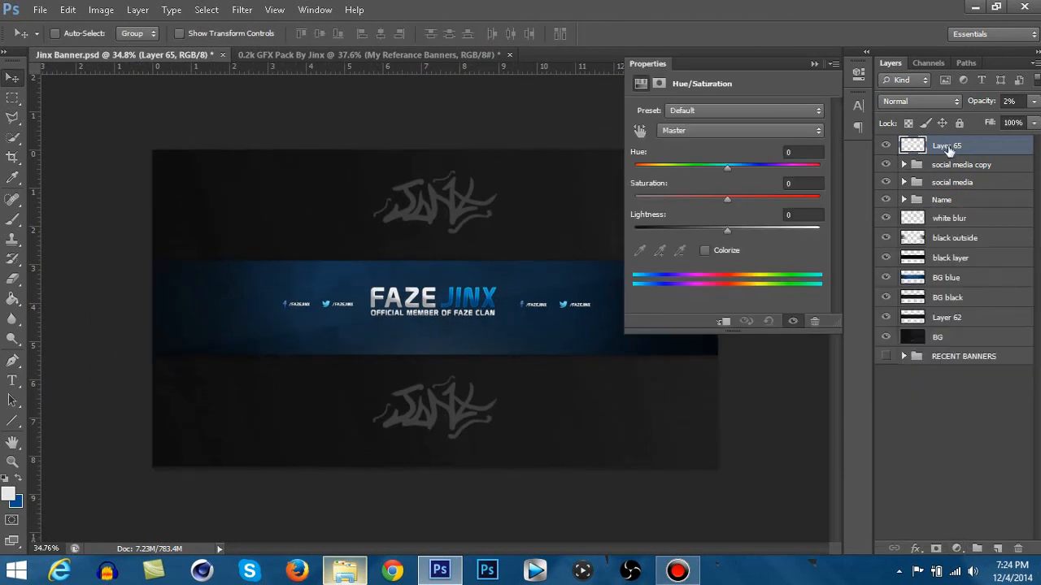
pyautogui.doubleClick(990, 146)
pyautogui.write('cc')
pyautogui.press('Return')
pyautogui.moveTo(733, 167); pyautogui.dragTo(727, 226)
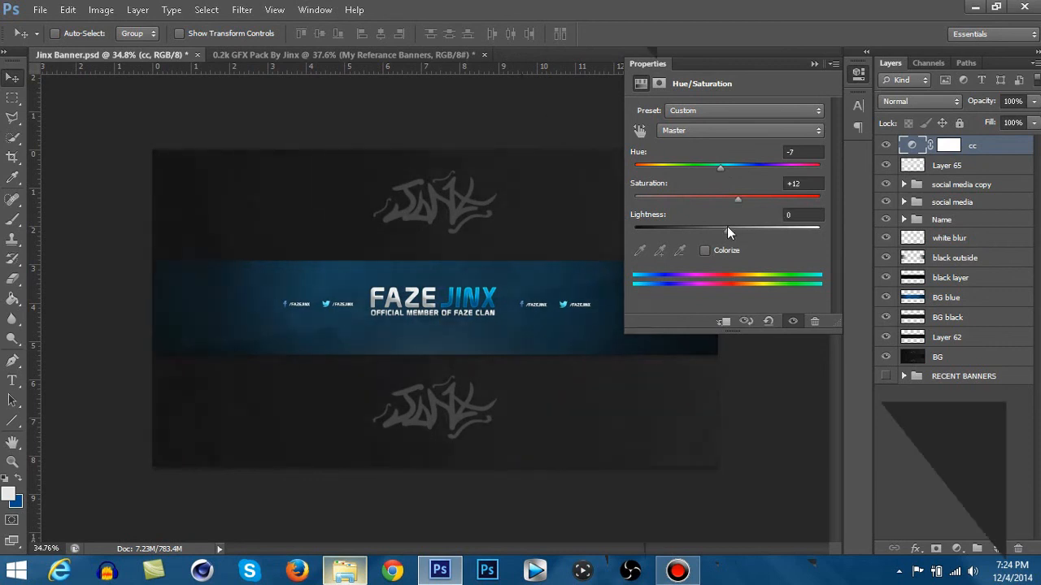
pyautogui.click(814, 64)
# - Add a Curves adjustment layer, adjust its curve slightly in the highlights and shadows, and name it cc
pyautogui.click(956, 549)
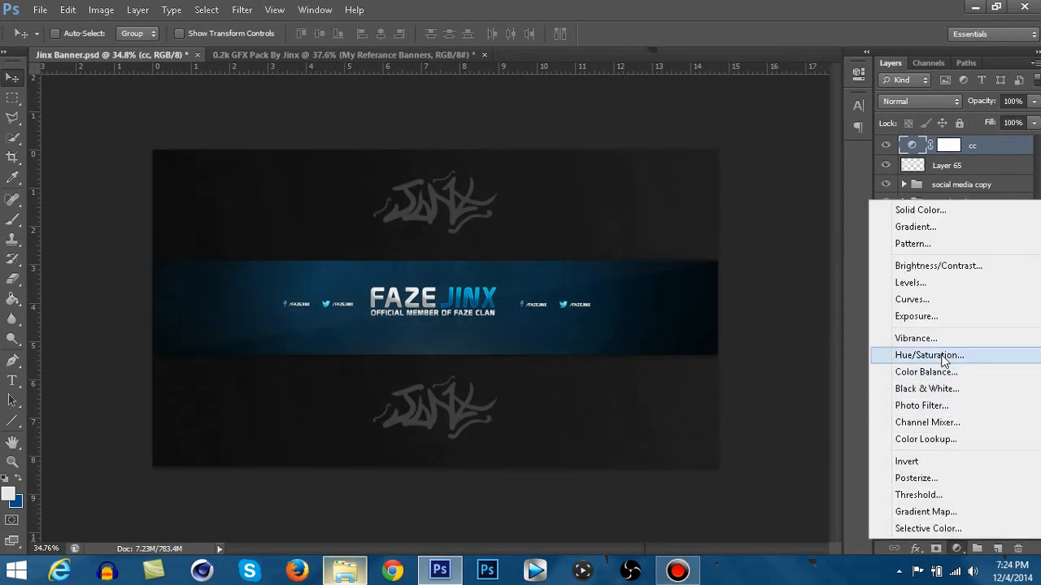
pyautogui.click(927, 303)
pyautogui.click(765, 206)
pyautogui.moveTo(764, 205); pyautogui.dragTo(762, 205)
pyautogui.moveTo(710, 259); pyautogui.dragTo(710, 257)
pyautogui.moveTo(799, 167); pyautogui.dragTo(793, 179)
pyautogui.click(814, 64)
pyautogui.doubleClick(983, 146)
pyautogui.write('cc')
pyautogui.press('Return')
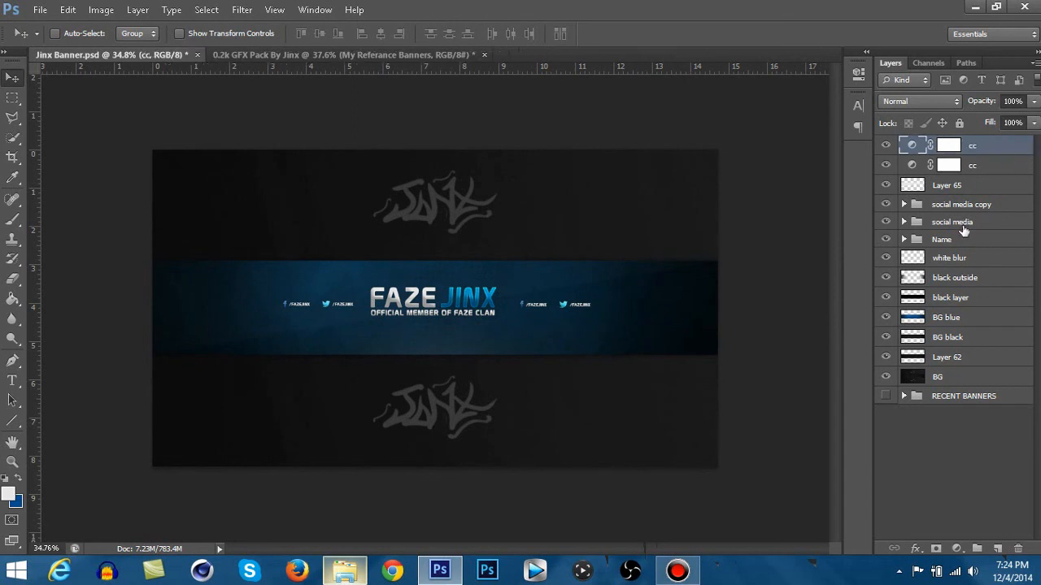
# - Rename the social media copy group as social media 2 and move the social media group above it
pyautogui.doubleClick(974, 205)
pyautogui.click(995, 205)
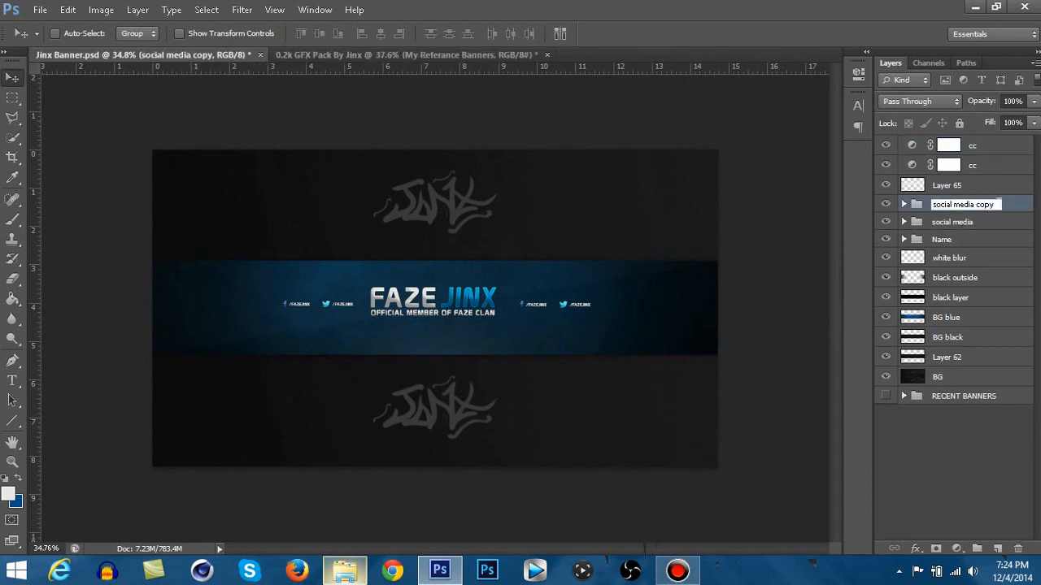
pyautogui.click(1012, 201)
pyautogui.moveTo(974, 223); pyautogui.dragTo(974, 195)
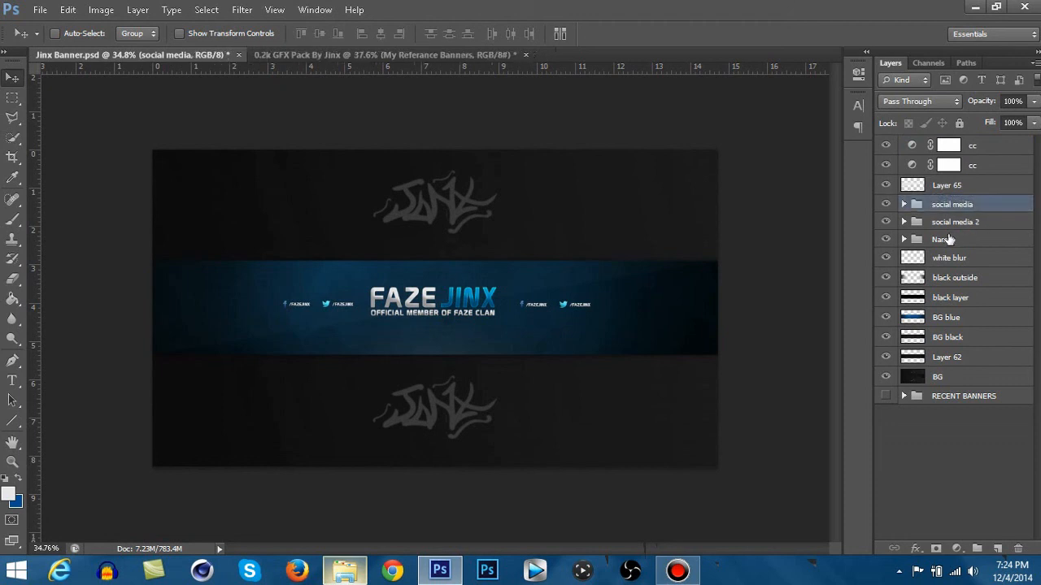
# - Toggle the Name group's visibility off and on to check the title on the banner
pyautogui.click(947, 239)
pyautogui.click(885, 239)
pyautogui.click(885, 239)
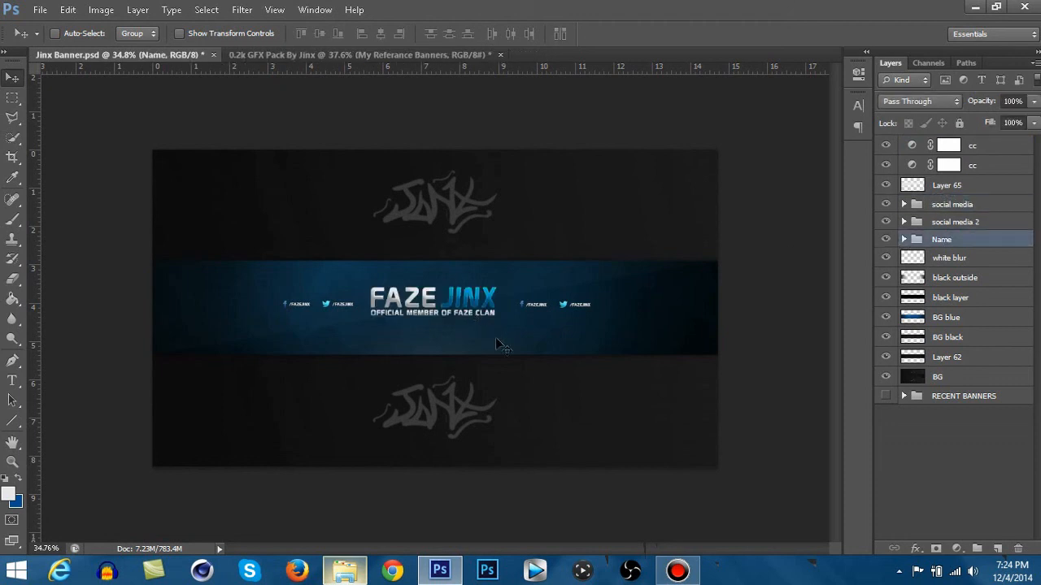
pyautogui.scroll(3, 377, 333)
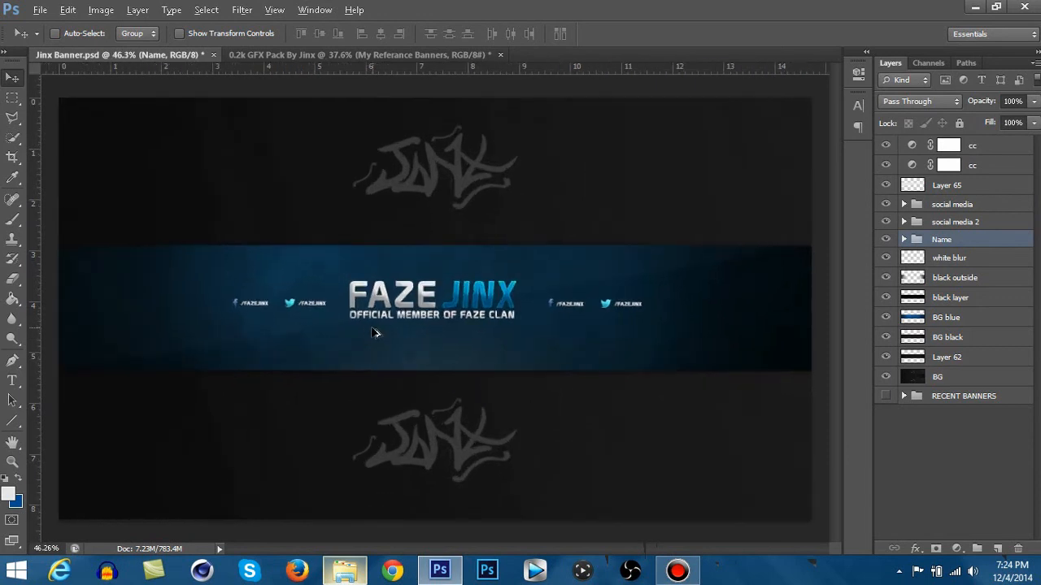
pyautogui.scroll(-2, 363, 326)
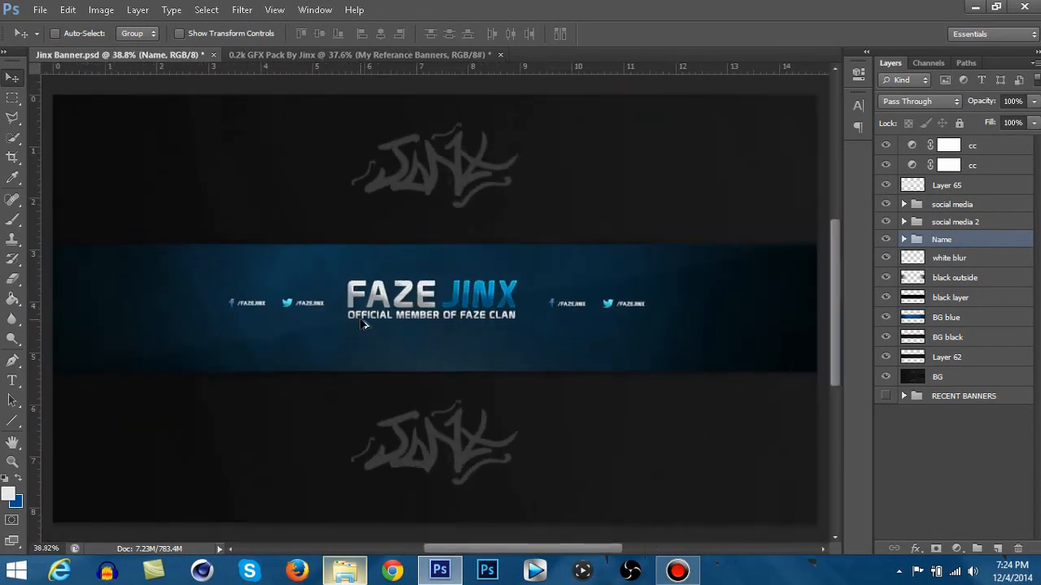
# - Set the Hue of the lower cc Hue/Saturation layer to +154 to recolour the banner red
pyautogui.click(988, 147)
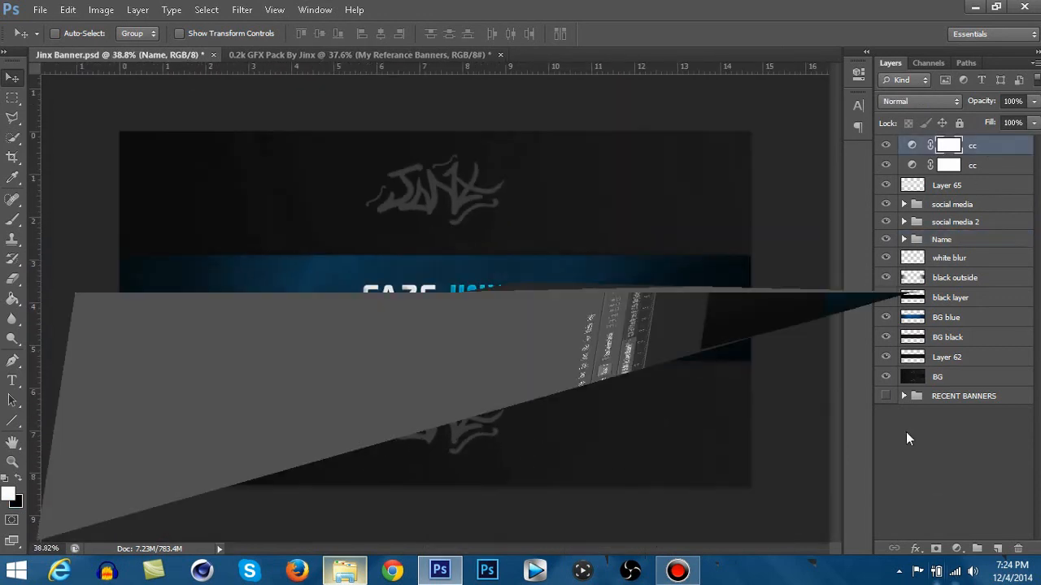
pyautogui.doubleClick(911, 166)
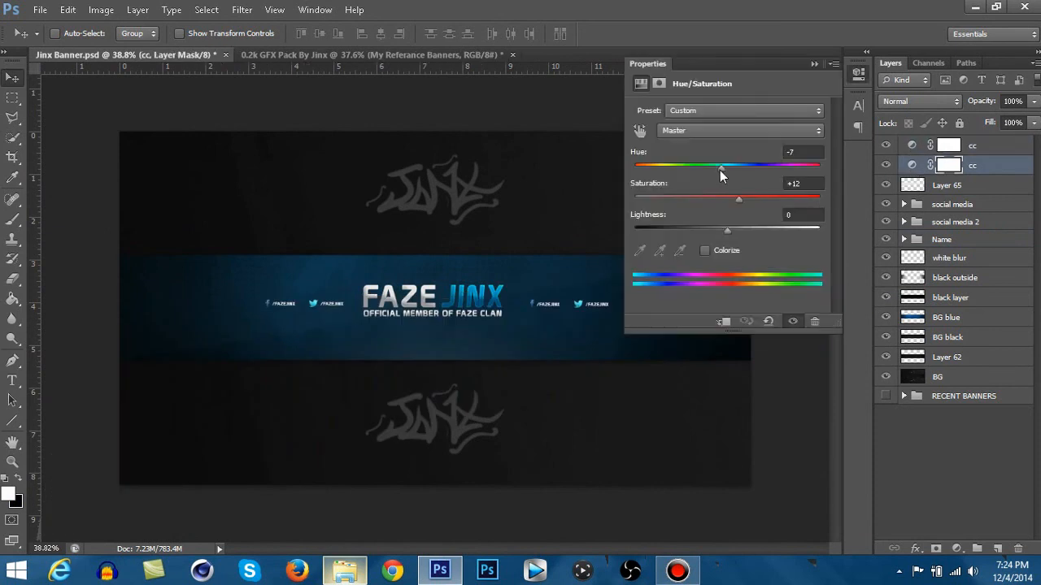
pyautogui.moveTo(719, 170); pyautogui.dragTo(810, 164)
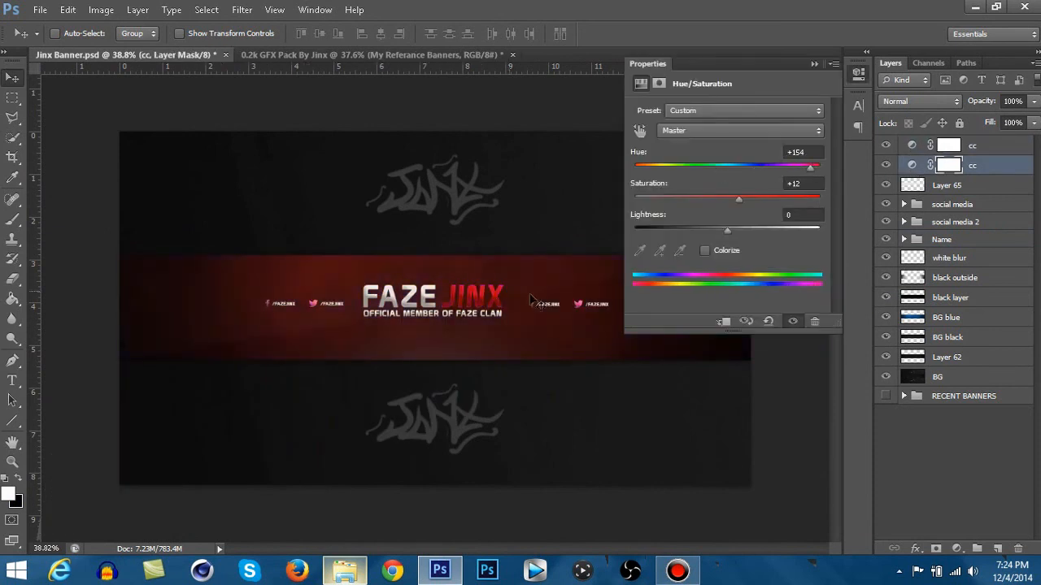
pyautogui.click(864, 75)
# - Set the Eraser size to 8 px and erase small spots on the lower cc layer's mask
pyautogui.click(13, 279)
pyautogui.hotkey('ctrl', '+')
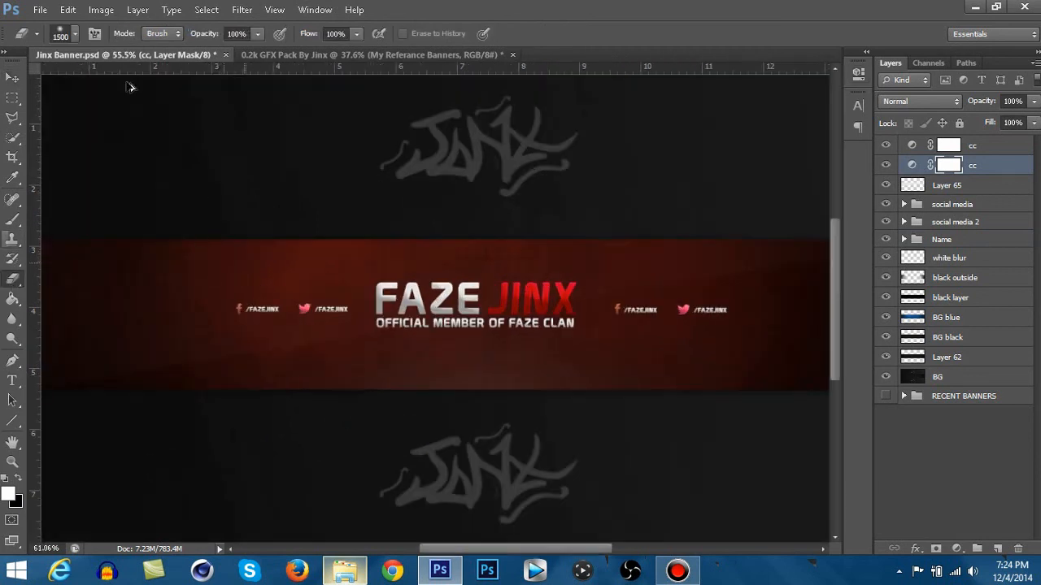
pyautogui.click(74, 34)
pyautogui.moveTo(53, 84); pyautogui.dragTo(28, 84)
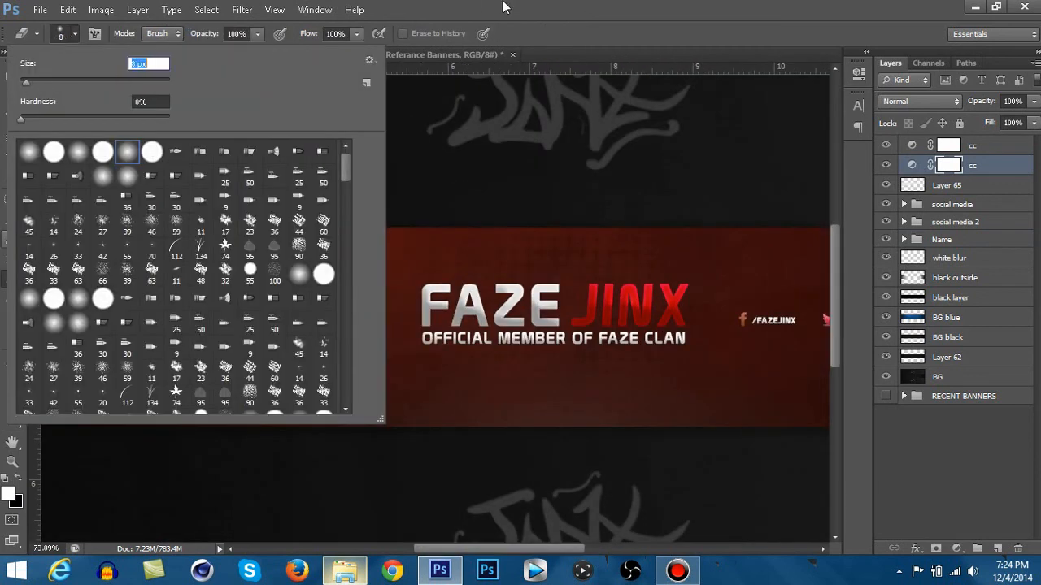
pyautogui.click(504, 7)
pyautogui.scroll(12, 258, 300)
pyautogui.moveTo(192, 354)
pyautogui.mouseDown()
pyautogui.moveTo(193, 381)
pyautogui.moveTo(195, 356)
pyautogui.moveTo(187, 362)
pyautogui.moveTo(198, 351)
pyautogui.mouseUp()
pyautogui.moveTo(475, 358)
pyautogui.mouseDown()
pyautogui.moveTo(475, 378)
pyautogui.moveTo(472, 366)
pyautogui.mouseUp()
pyautogui.scroll(-15, 420, 364)
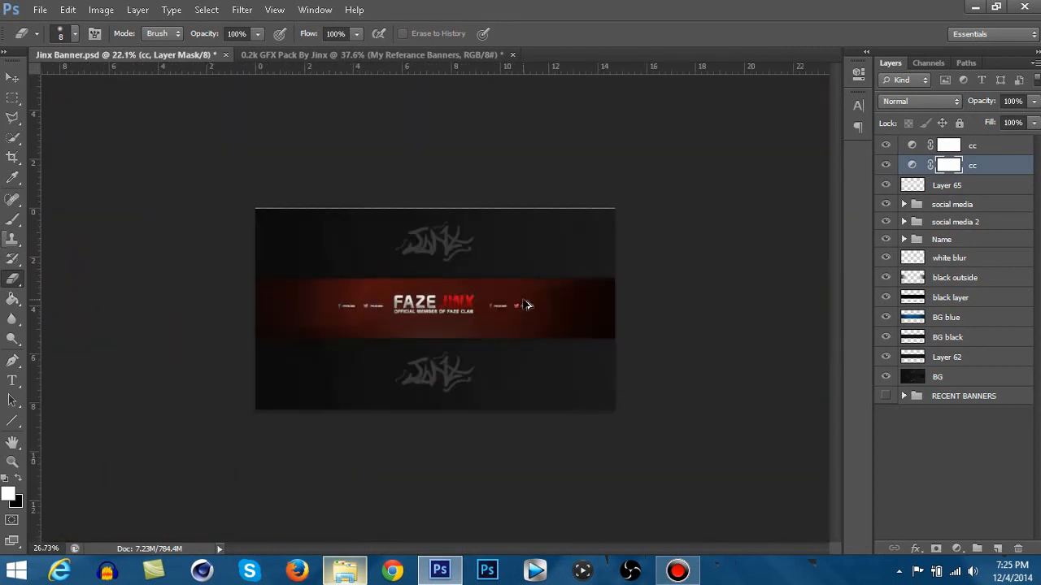
# - Hide the lower cc Hue/Saturation layer to bring back the blue banner and switch to the Move tool
pyautogui.click(886, 167)
pyautogui.scroll(-3, 464, 361)
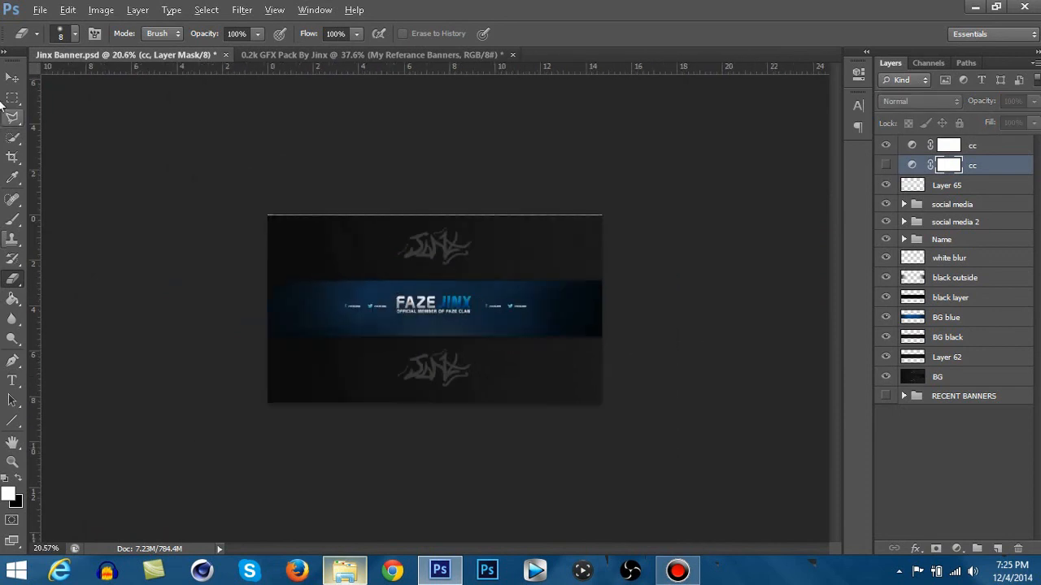
pyautogui.press('v')
pyautogui.scroll(4, 413, 349)
pyautogui.scroll(1, 413, 350)
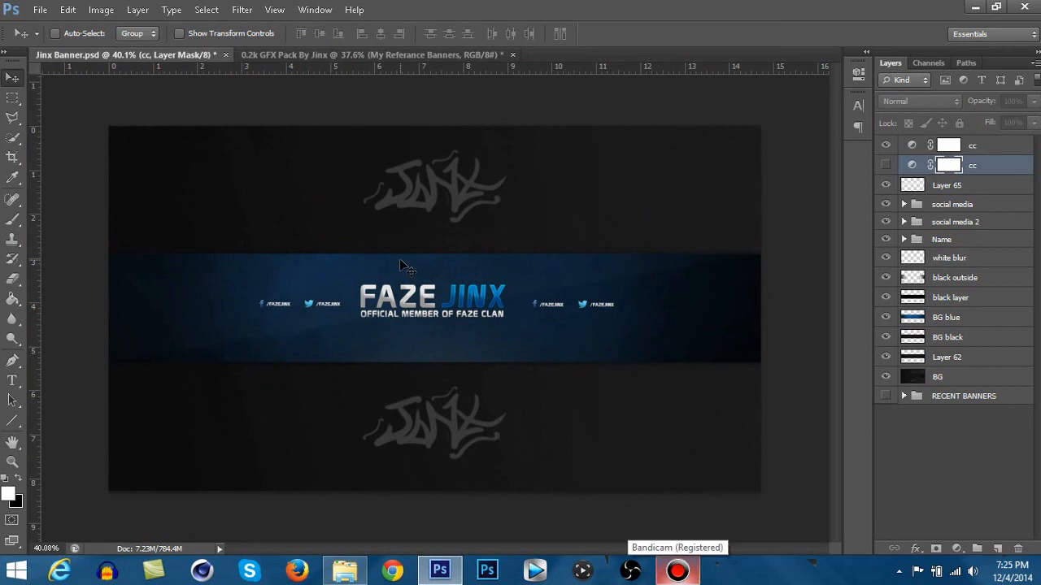
# - Switch to the 0.2k GFX Pack By Jinx document and try a rectangular selection around its artwork
pyautogui.click(407, 55)
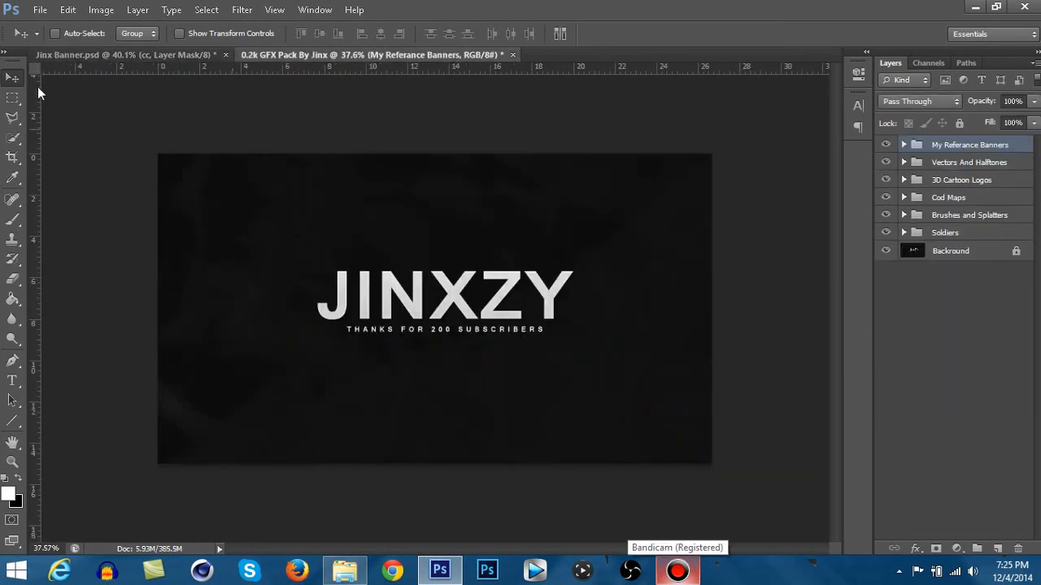
pyautogui.click(12, 97)
pyautogui.moveTo(81, 128); pyautogui.dragTo(853, 560)
pyautogui.click(93, 169)
pyautogui.click(13, 79)
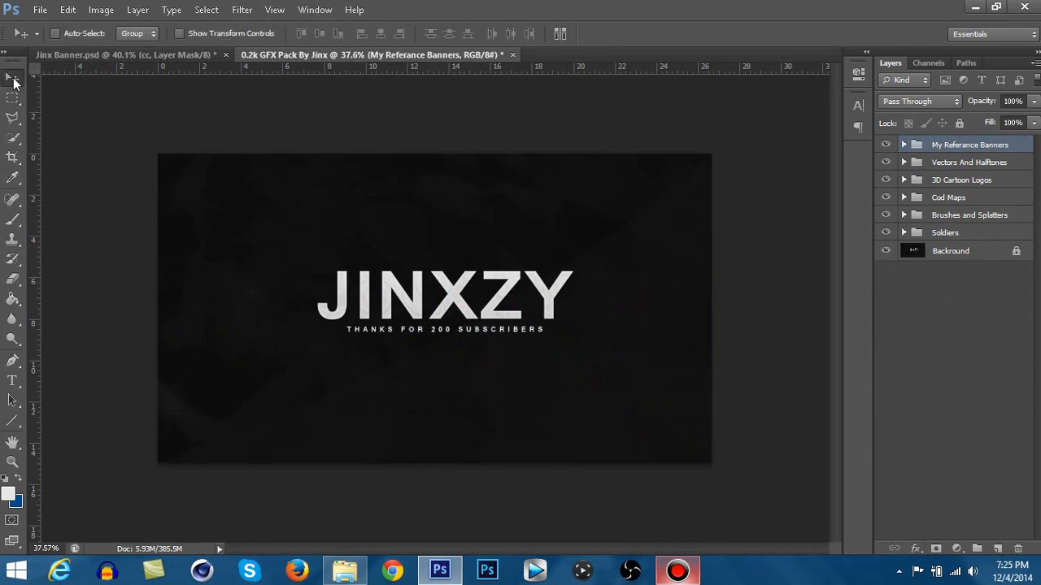